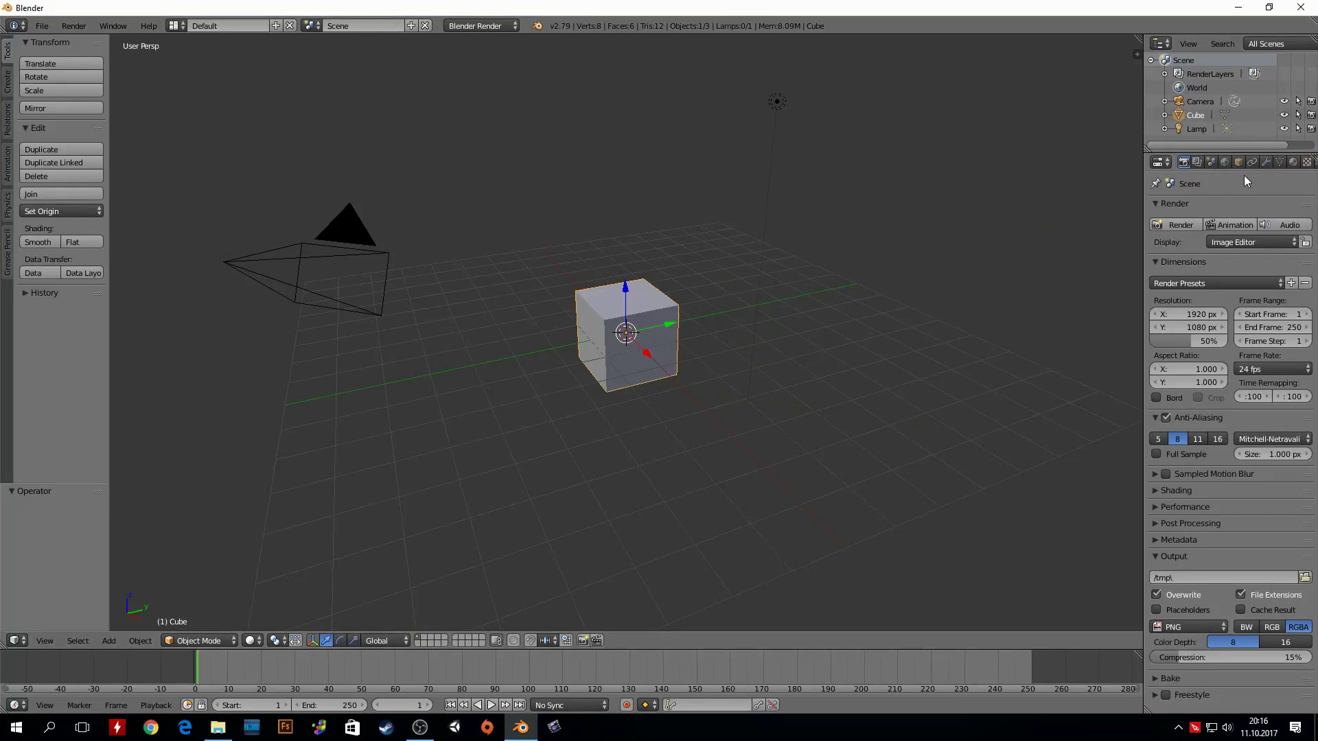
- Add a Boolean modifier from the Generate list to the default Cube, leaving it on Intersect
{"action": "left_click", "coordinate": [1265, 163]}
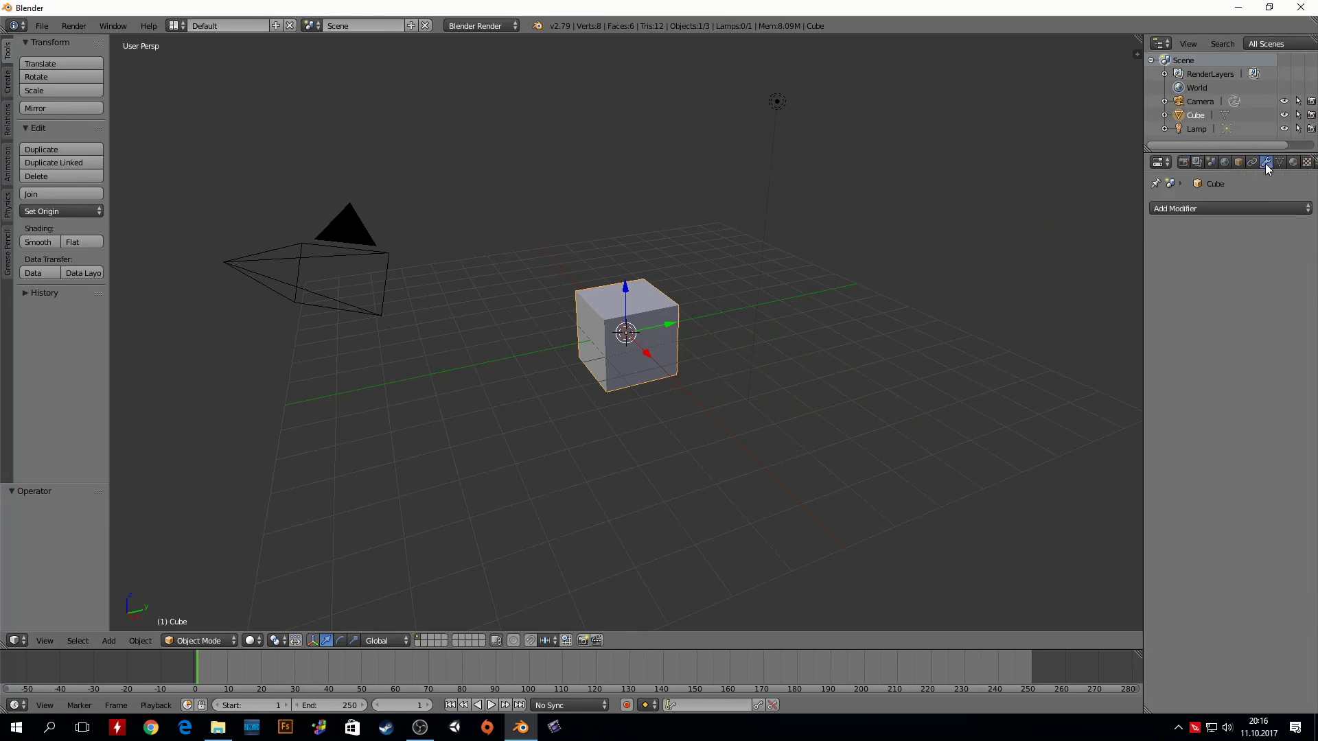
{"action": "left_click", "coordinate": [1205, 208]}
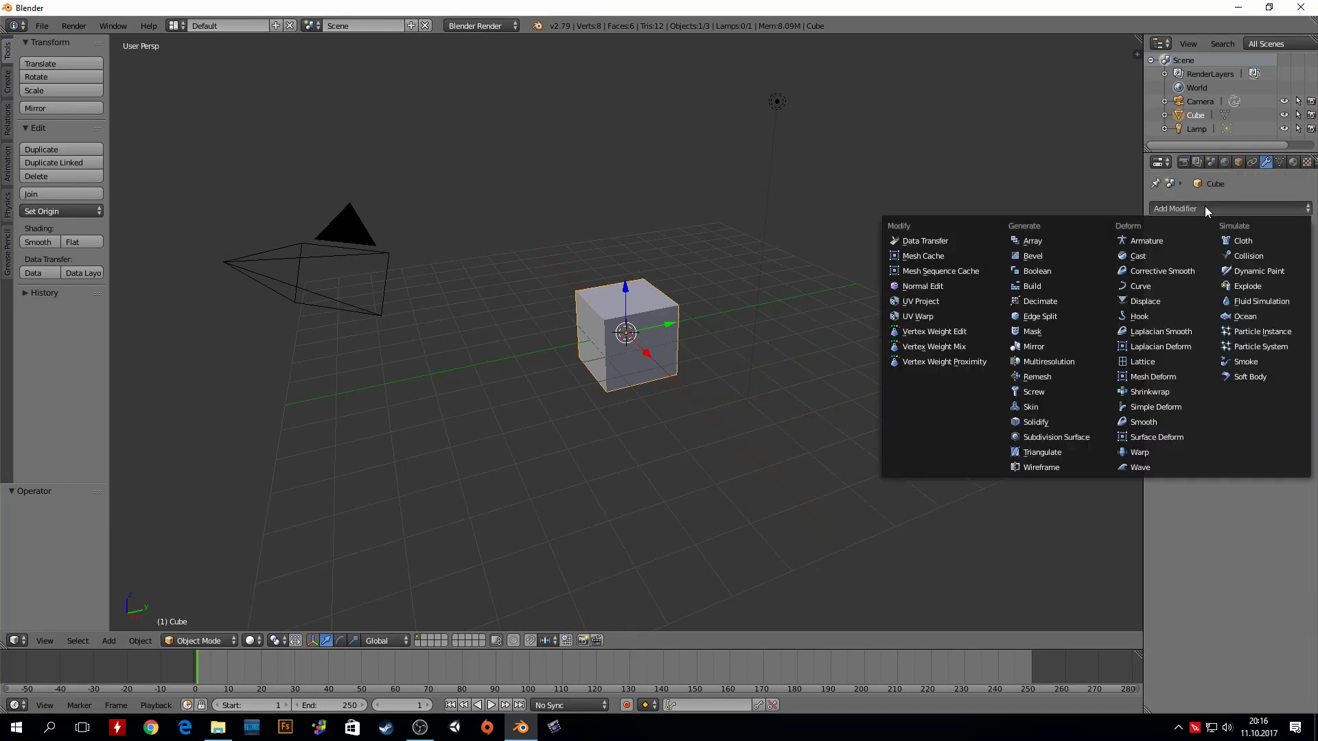
{"action": "left_click", "coordinate": [1030, 270]}
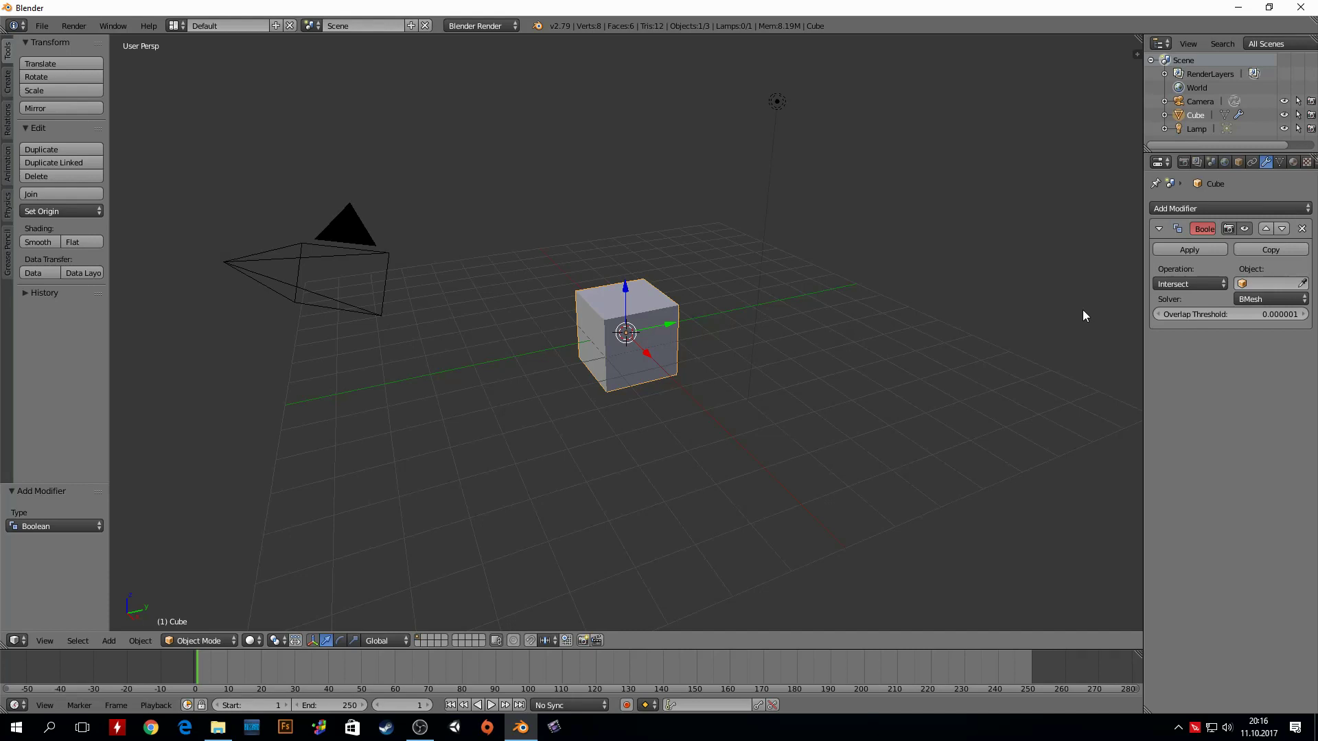
- Widen the properties panel, review the Boolean operation options, then delete the Boolean modifier
{"action": "left_click", "coordinate": [1208, 208]}
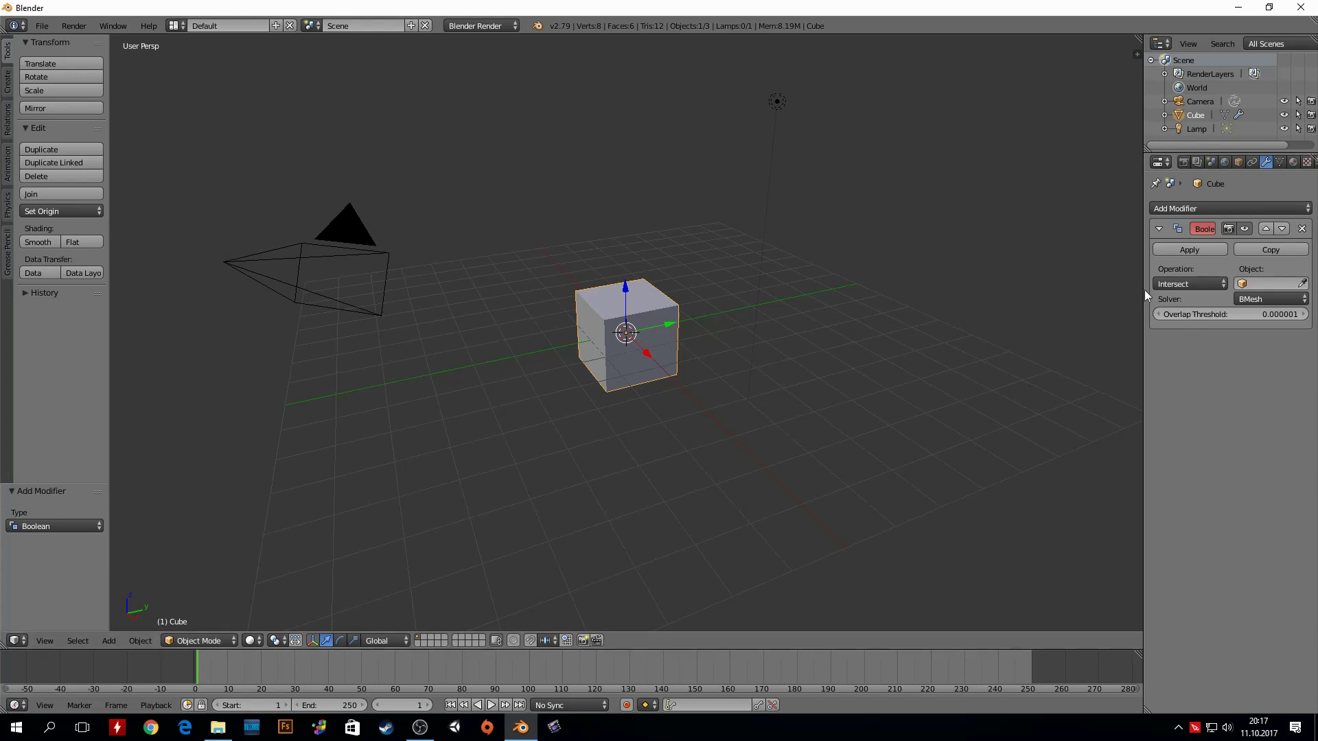
{"action": "left_click_drag", "start_coordinate": [1144, 290], "coordinate": [1107, 294]}
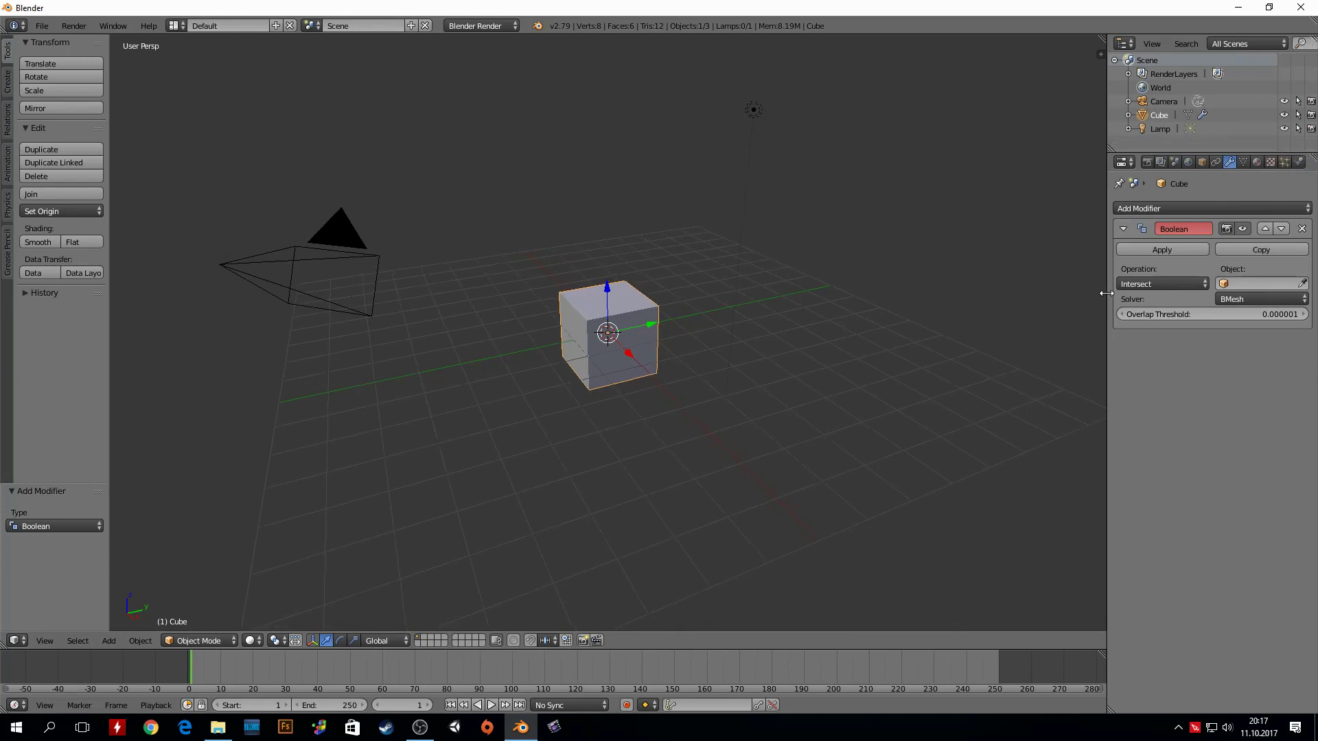
{"action": "left_click", "coordinate": [1143, 284]}
{"action": "left_click", "coordinate": [1302, 228]}
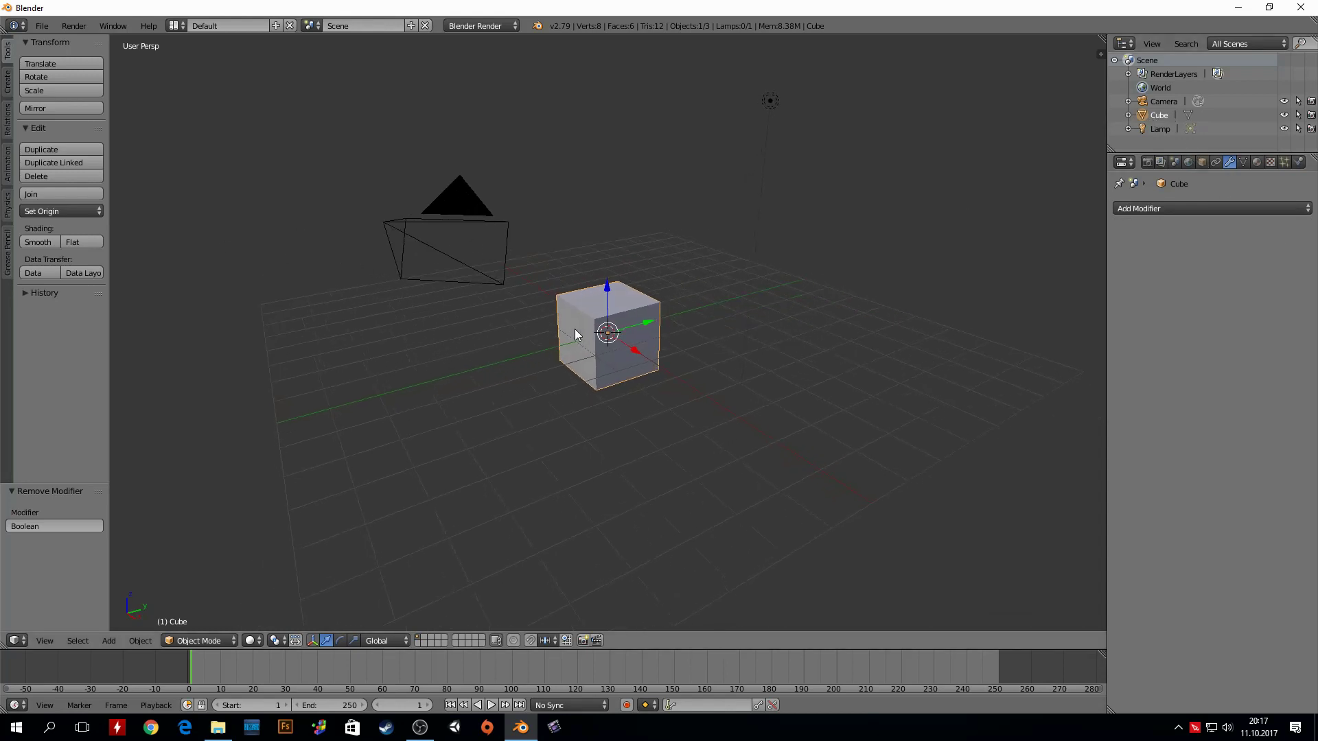
- Add a new mesh cube to the scene with Shift+A
{"action": "middle_click_drag", "start_coordinate": [565, 337], "coordinate": [600, 310]}
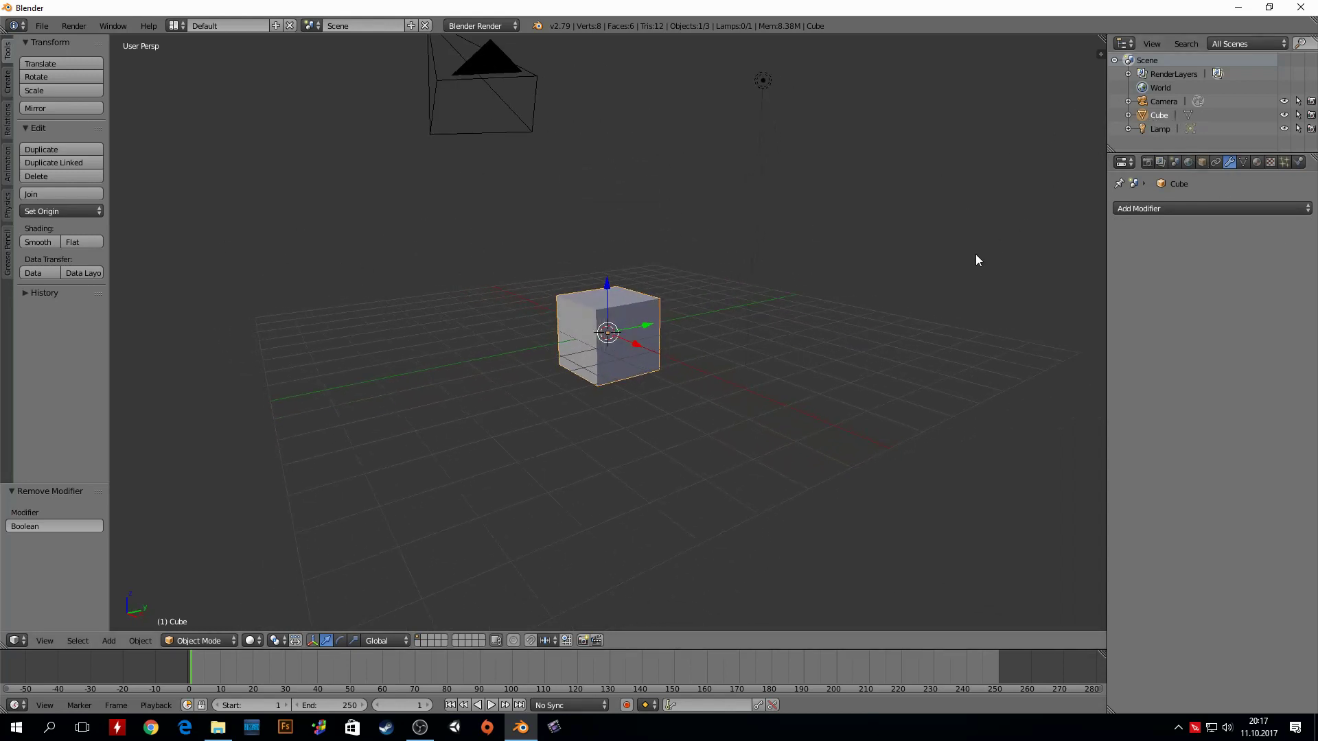
{"action": "key", "text": "shift+a"}
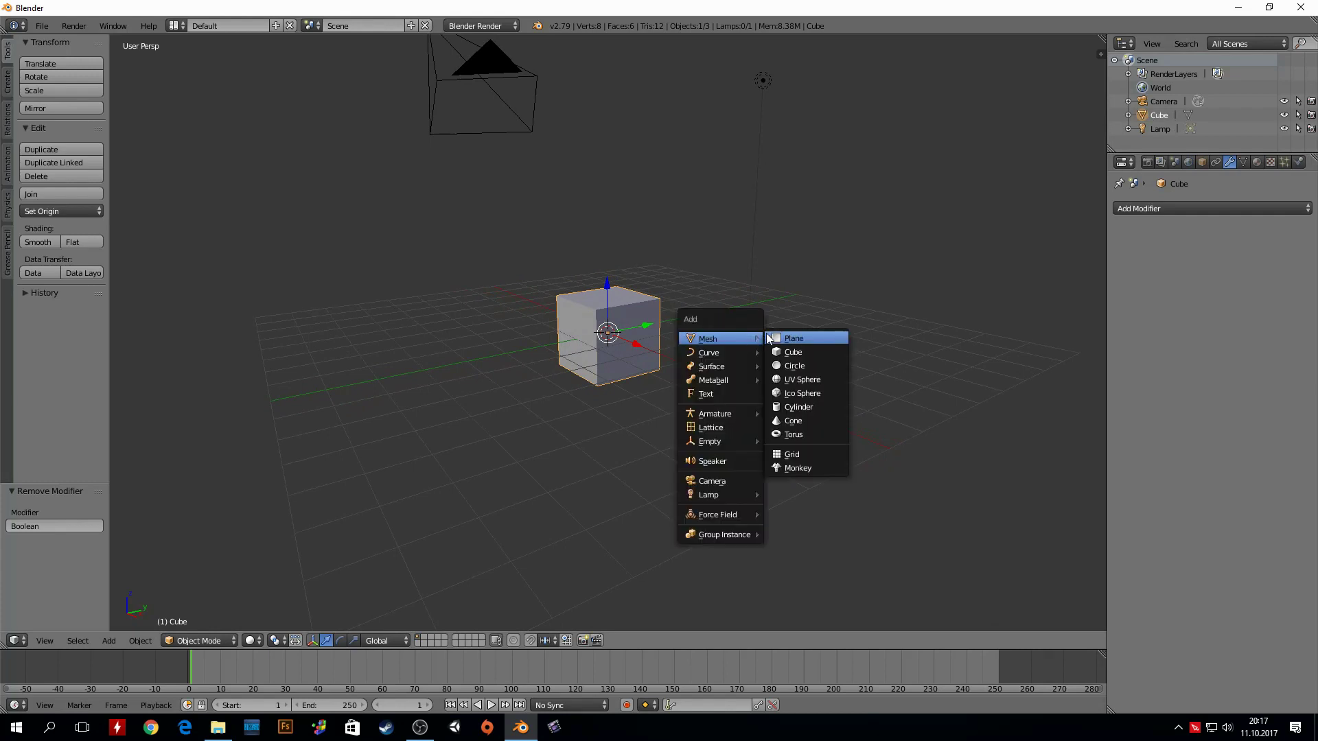
{"action": "left_click", "coordinate": [791, 352]}
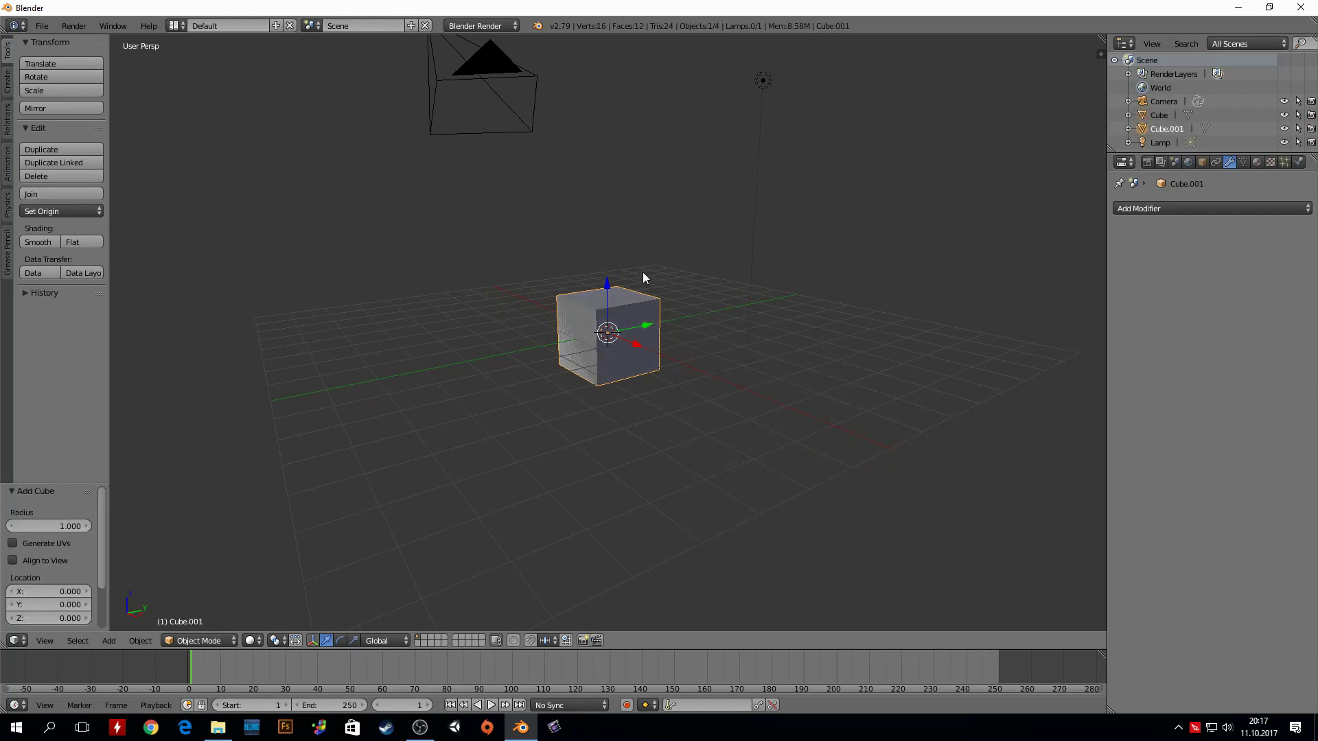
- Move the new Cube.001 2.793 along Y so it sits beside the original
{"action": "middle_click_drag", "start_coordinate": [645, 280], "coordinate": [527, 299]}
{"action": "scroll", "coordinate": [542, 295], "scroll_direction": "up", "scroll_amount": 4}
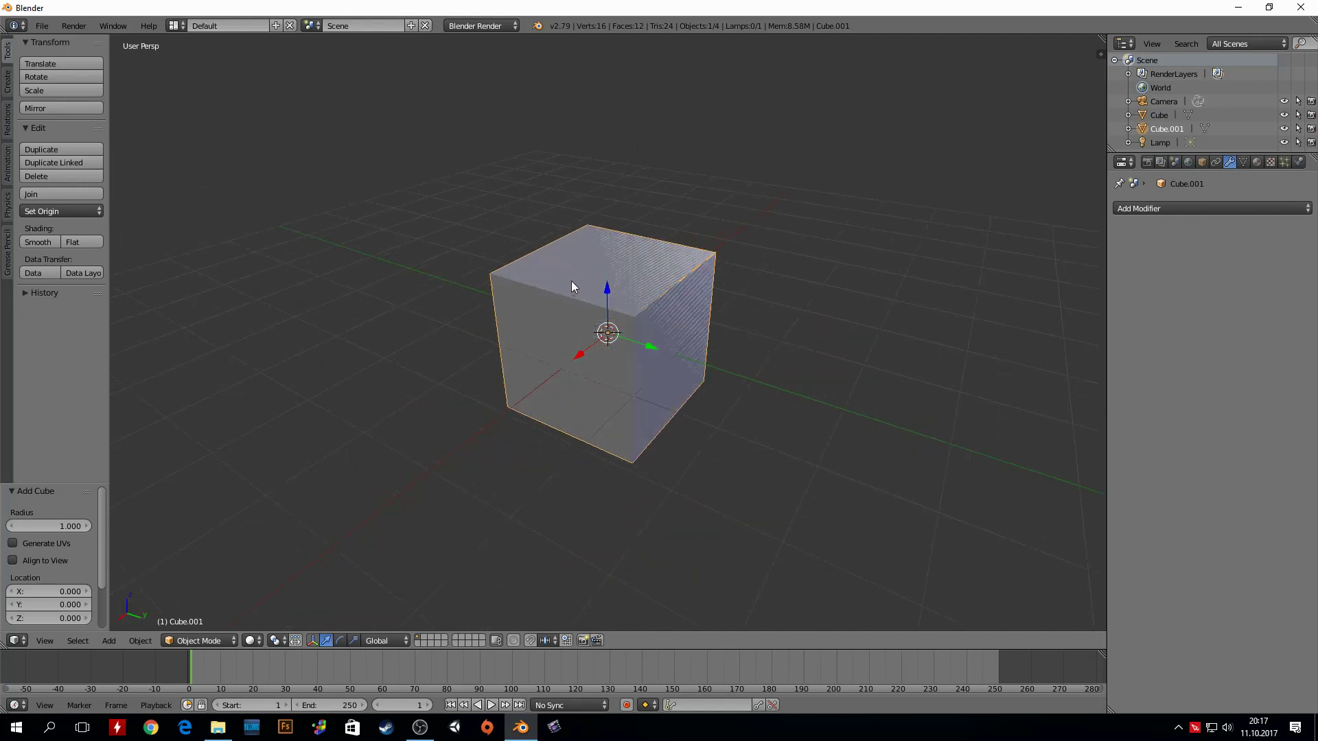
{"action": "left_click_drag", "start_coordinate": [648, 351], "coordinate": [857, 430]}
{"action": "middle_click_drag", "start_coordinate": [677, 433], "coordinate": [715, 418]}
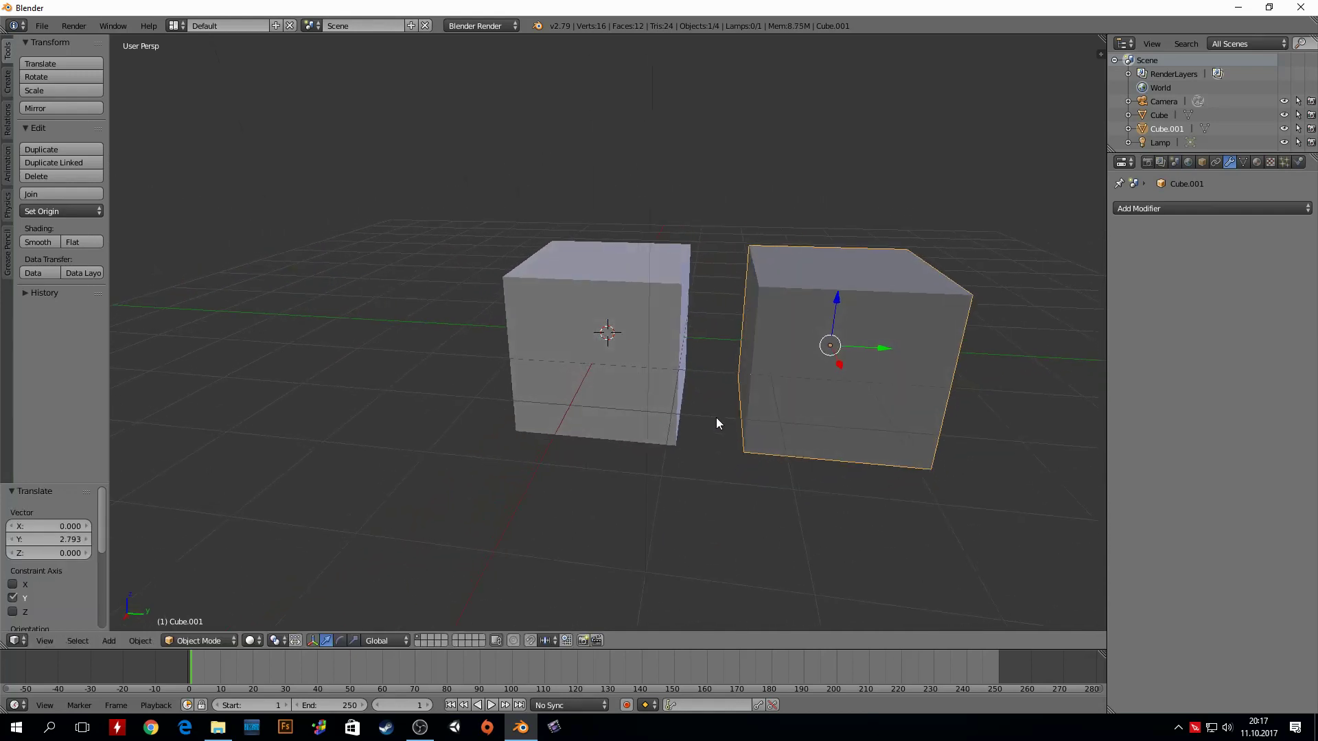
{"action": "middle_click_drag", "start_coordinate": [866, 291], "coordinate": [847, 290]}
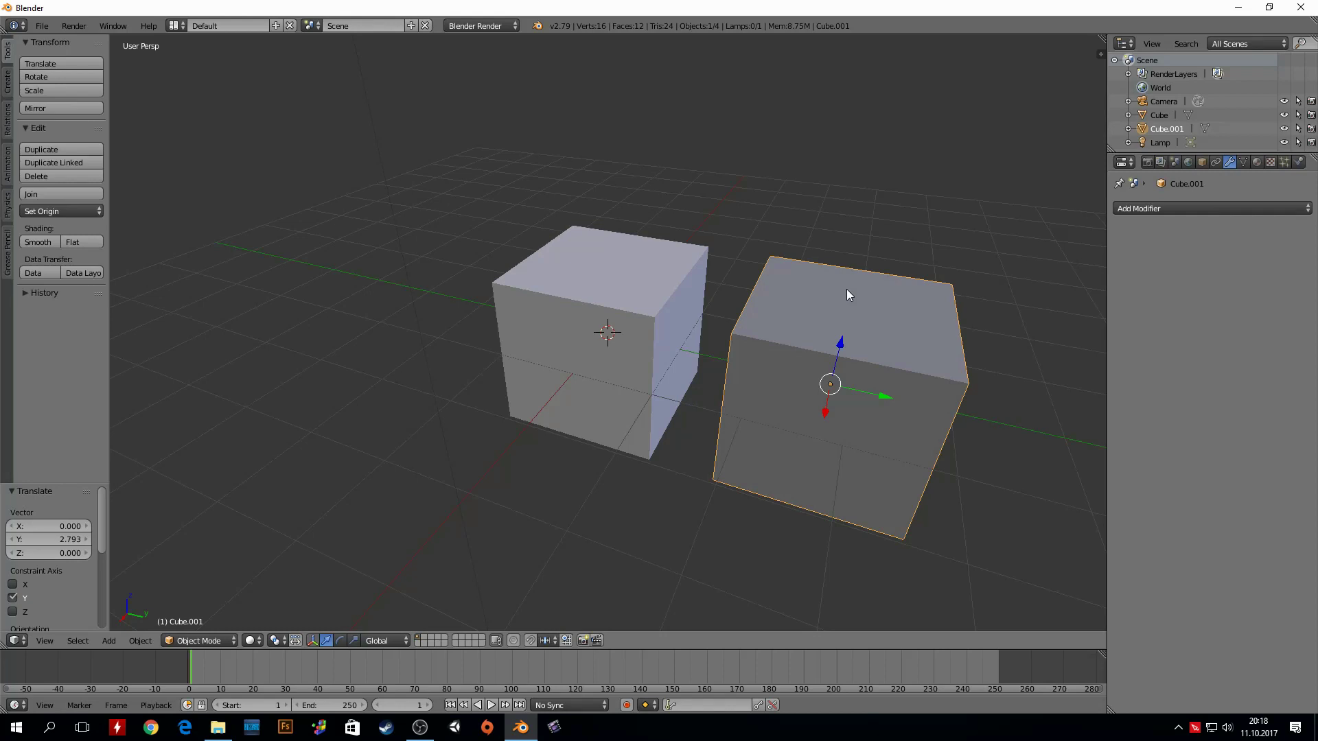
- Slide Cube.001 back to overlap Cube and scale it up by 1.369
{"action": "left_click_drag", "start_coordinate": [874, 397], "coordinate": [722, 369]}
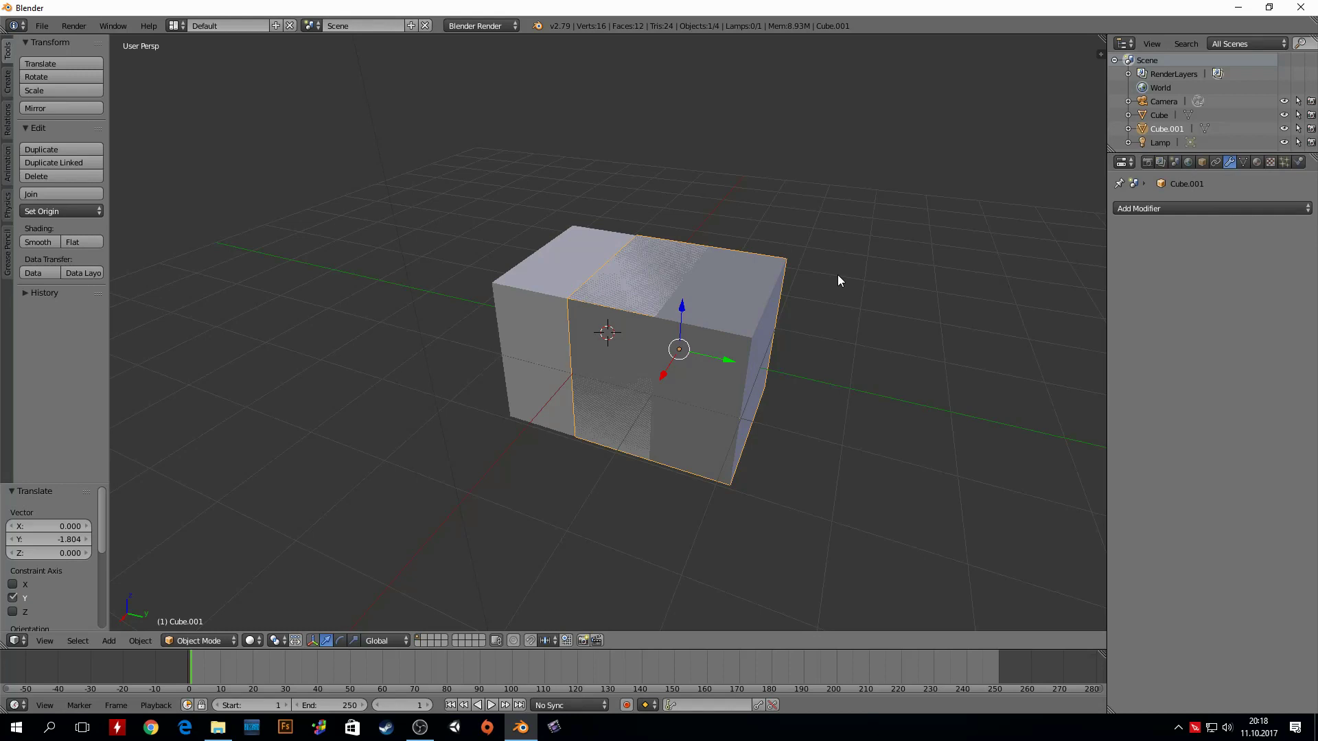
{"action": "key", "text": "s"}
{"action": "left_click", "coordinate": [892, 243]}
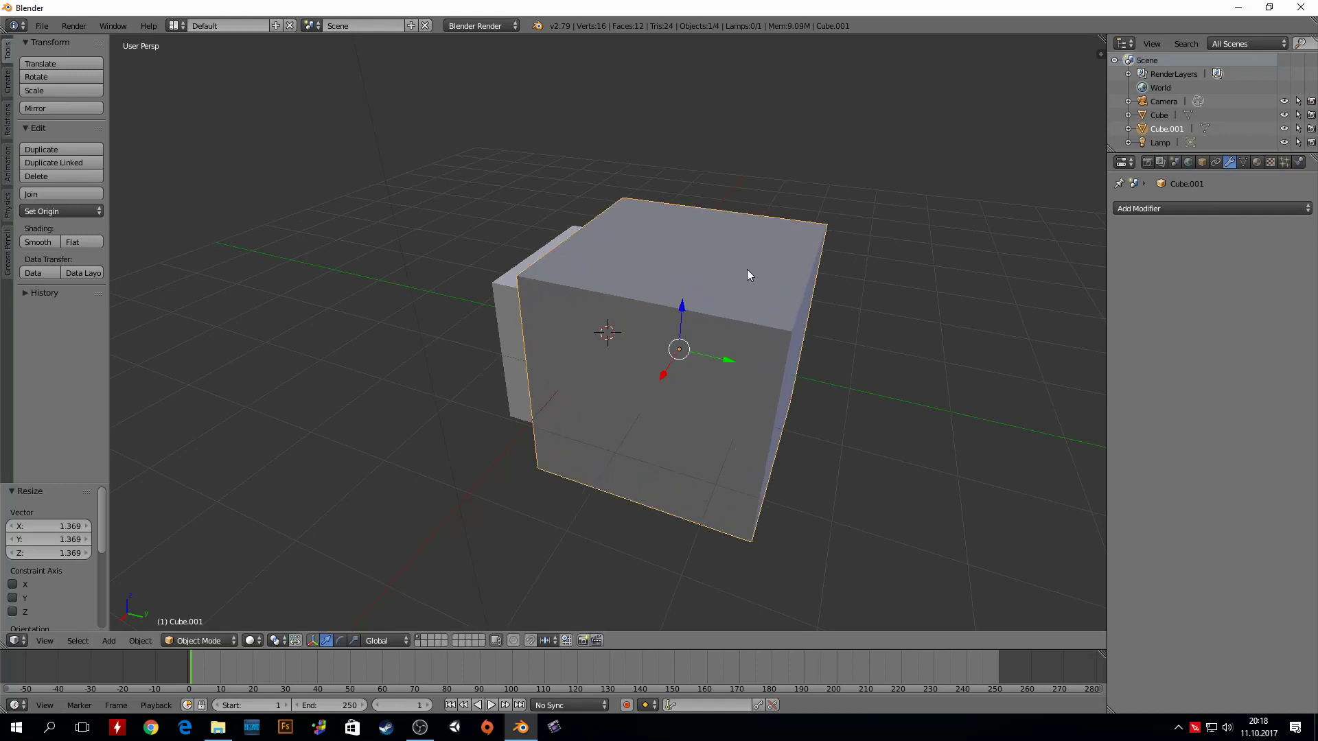
{"action": "mouse_move", "coordinate": [750, 273]}
{"action": "middle_mouse_down"}
{"action": "mouse_move", "coordinate": [494, 294]}
{"action": "mouse_move", "coordinate": [663, 280]}
{"action": "mouse_move", "coordinate": [758, 301]}
{"action": "middle_mouse_up"}
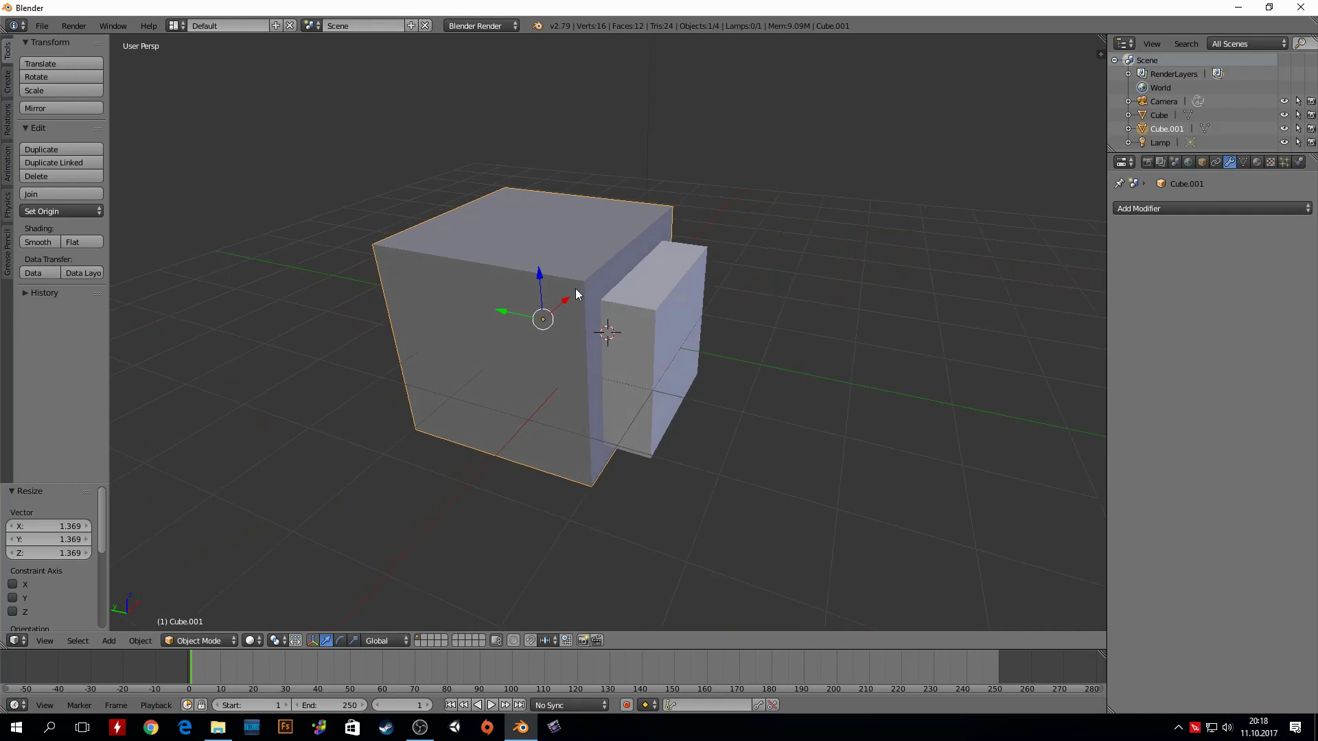
- Start and cancel moves on the big cube, leaving the original Cube selected
{"action": "key", "text": "g"}
{"action": "right_click", "coordinate": [422, 435]}
{"action": "right_click", "coordinate": [665, 331]}
{"action": "key", "text": "g"}
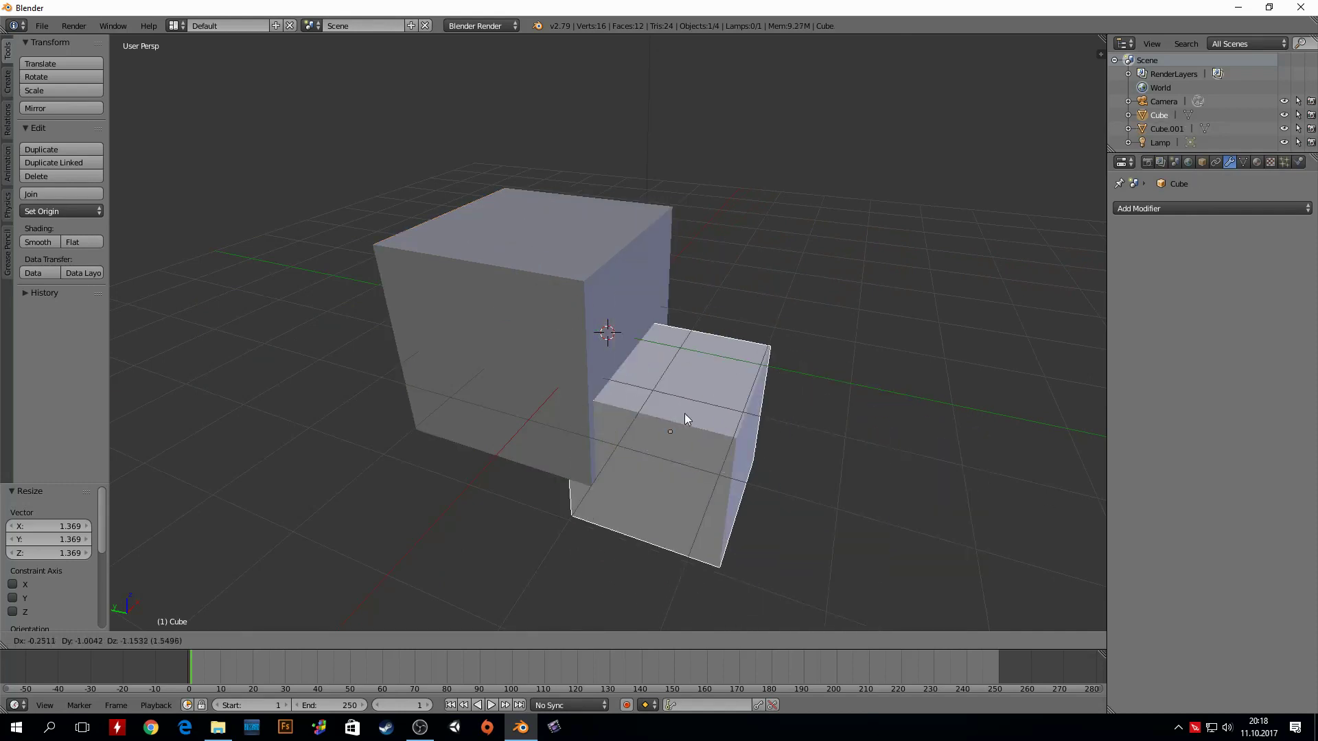
{"action": "right_click", "coordinate": [866, 480]}
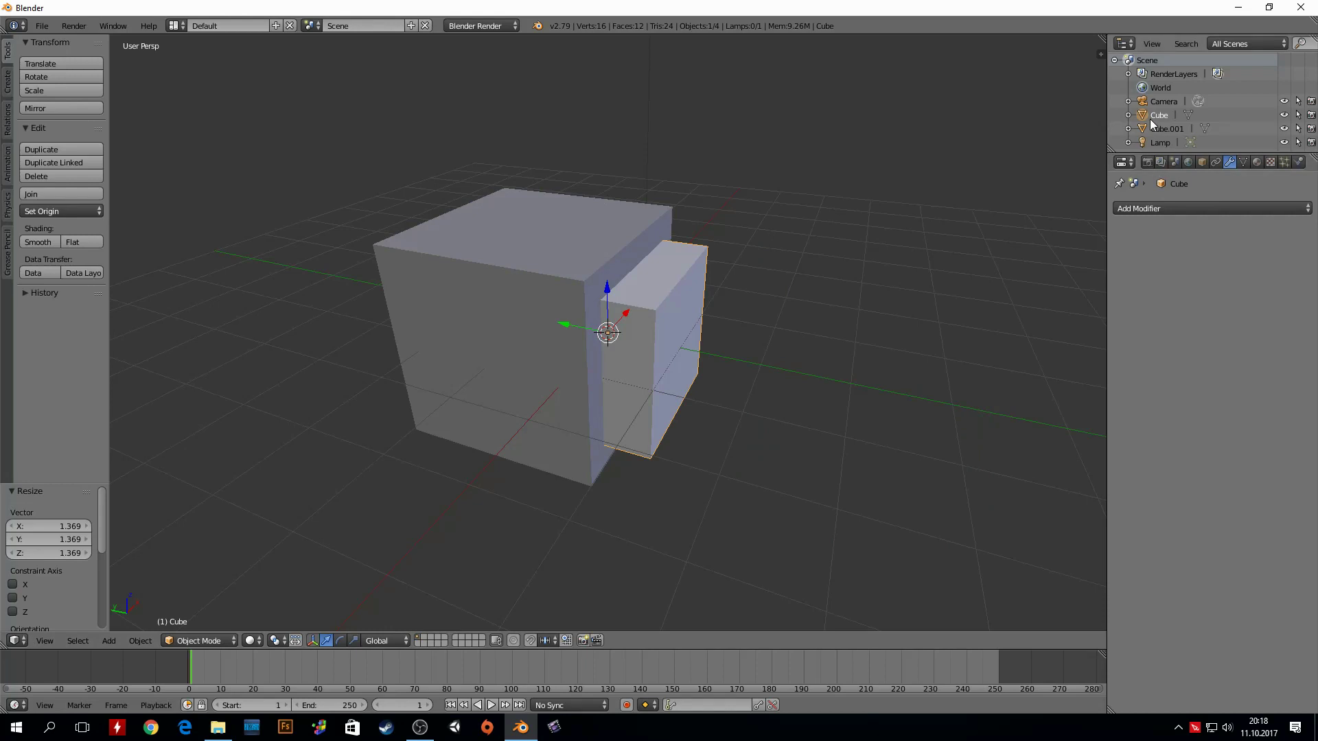
- Select the enlarged Cube.001 and rename it to 'DigerKup' in the Outliner
{"action": "right_click", "coordinate": [487, 278]}
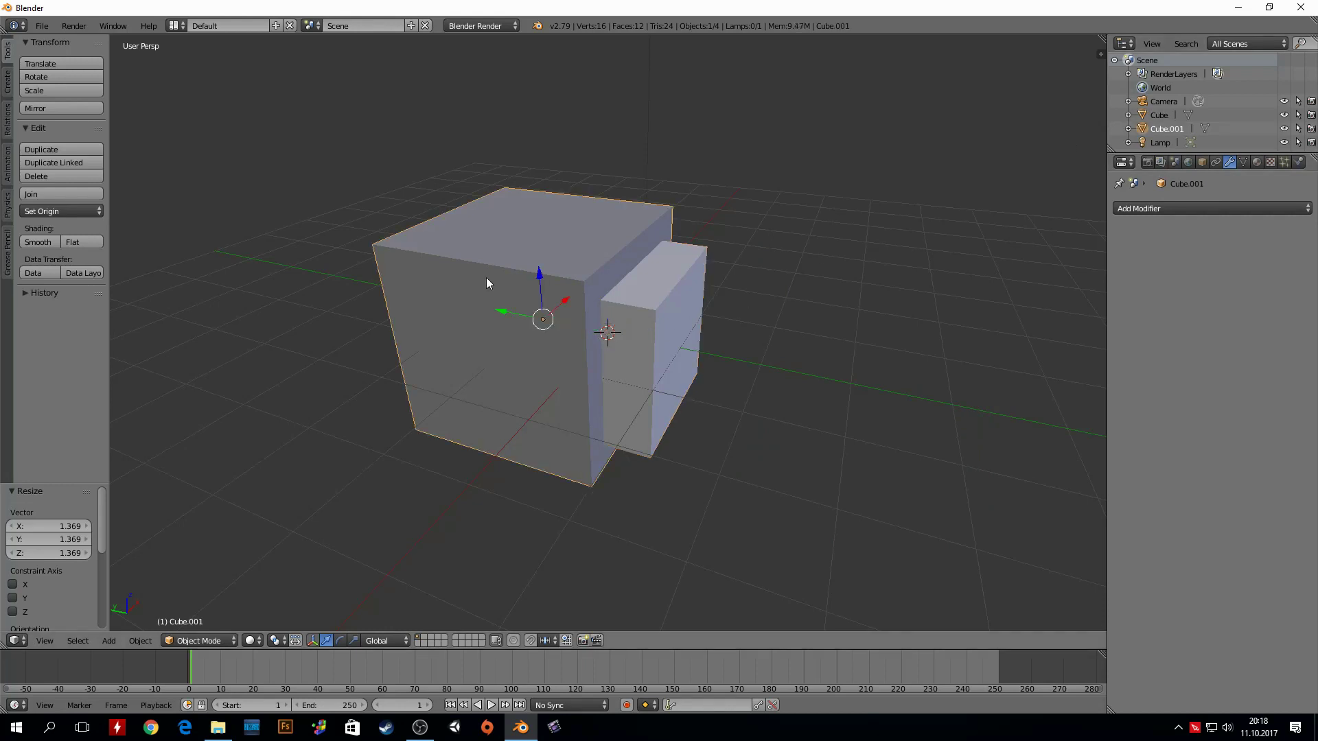
{"action": "double_click", "coordinate": [1170, 131]}
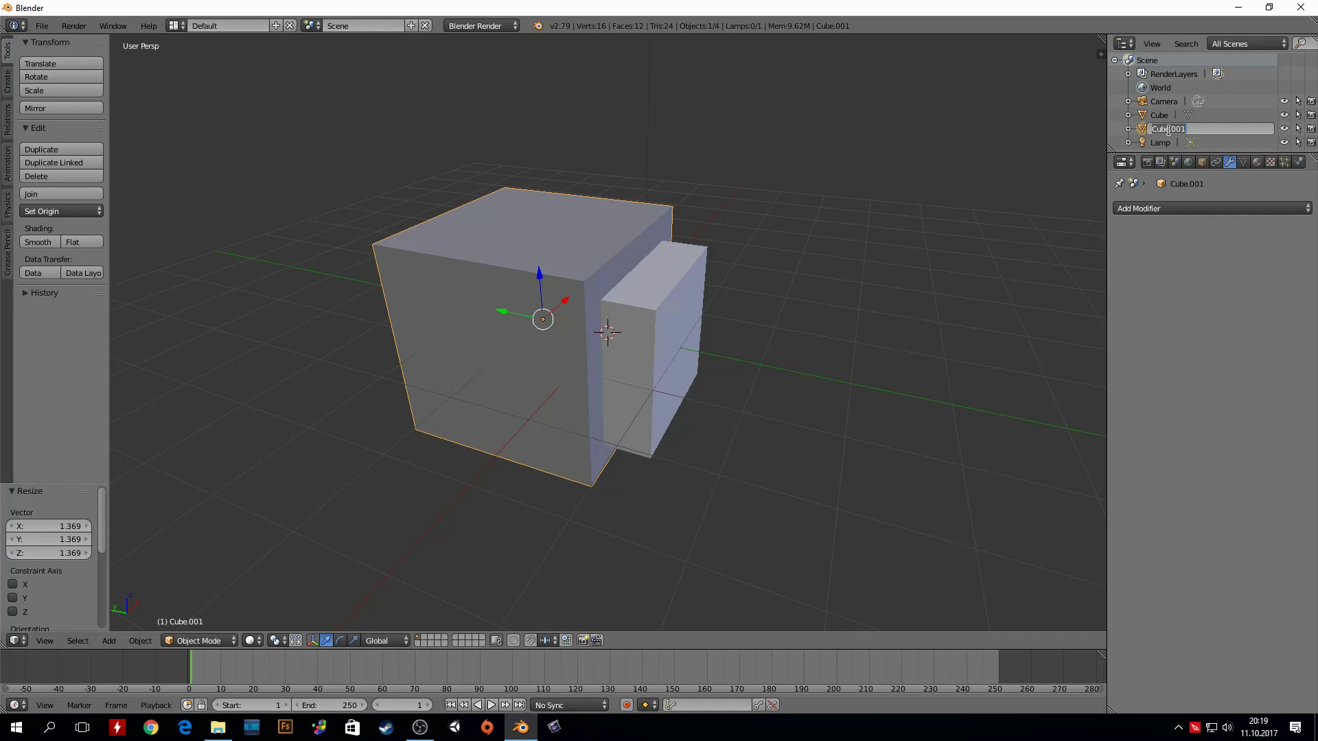
{"action": "type", "text": "Di"}
{"action": "type", "text": "gerKup"}
{"action": "key", "text": "Return"}
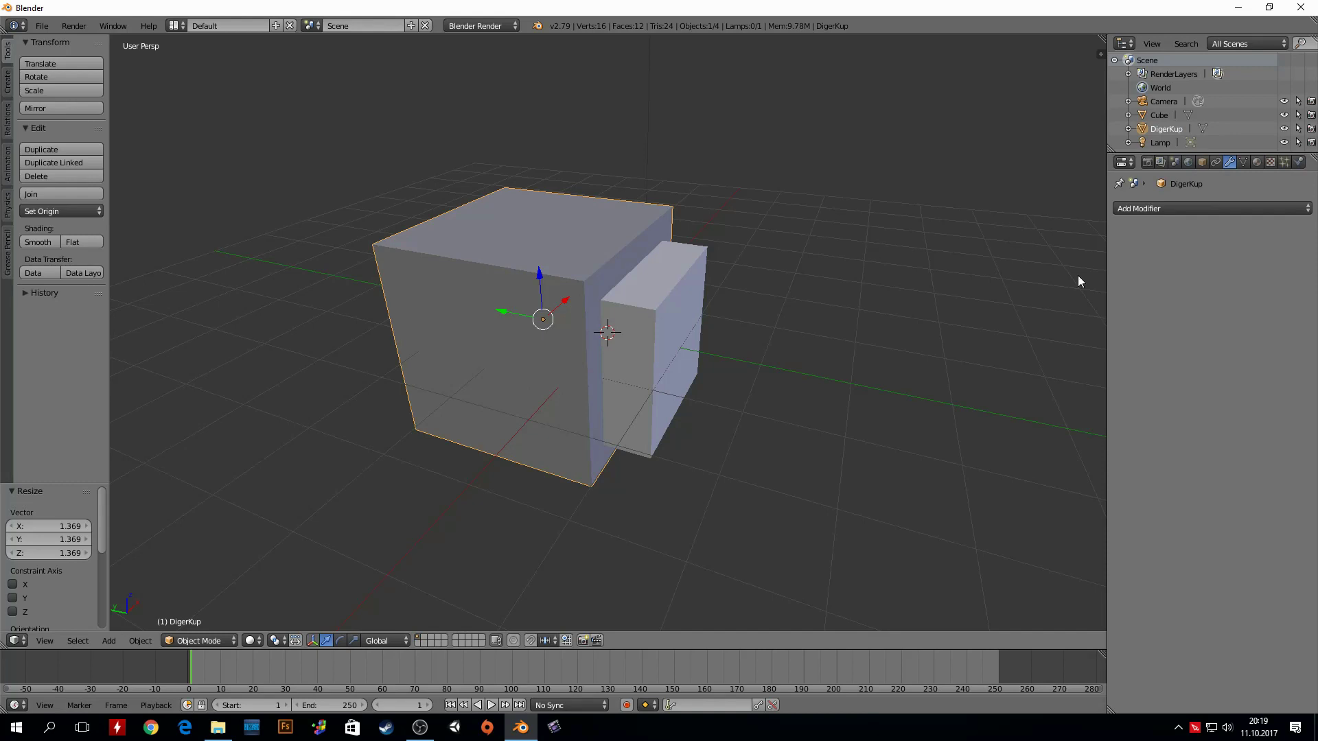
- Add a Boolean modifier to DigerKup with Cube as its object
{"action": "left_click", "coordinate": [1198, 208]}
{"action": "left_click", "coordinate": [1040, 266]}
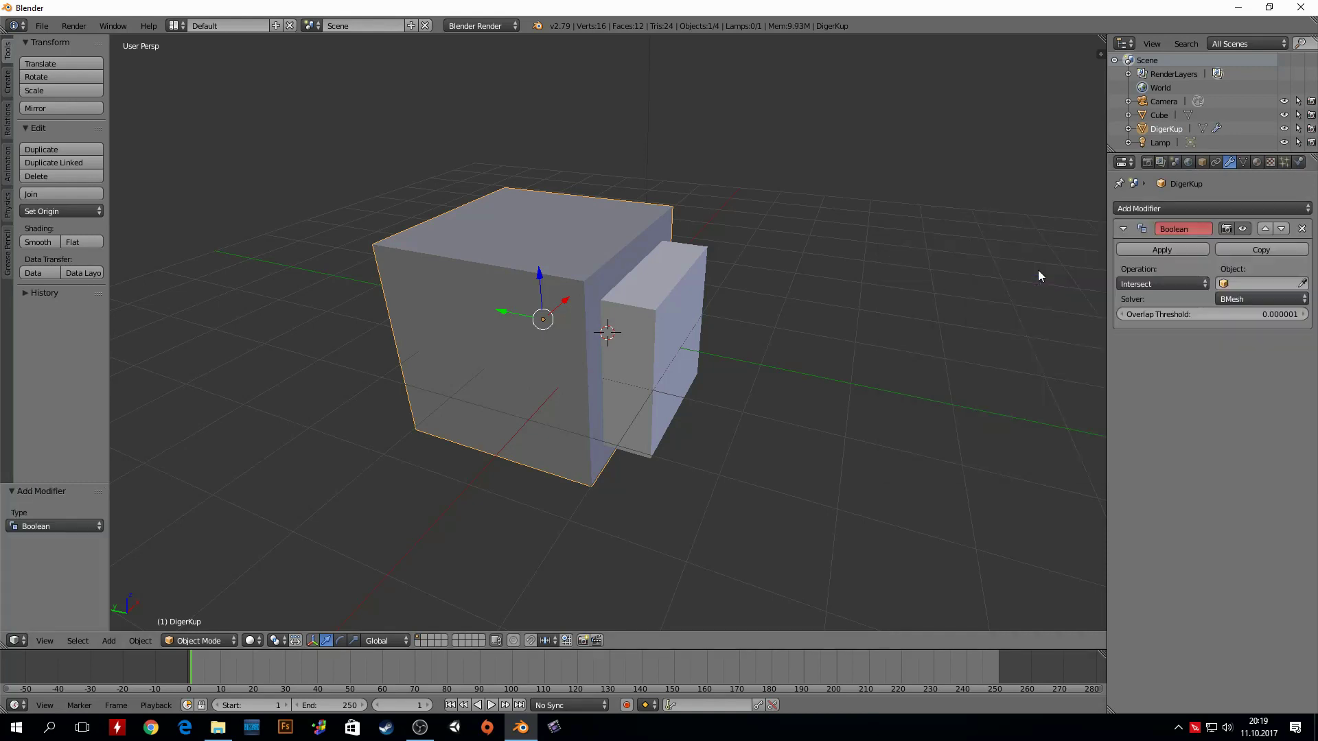
{"action": "left_click", "coordinate": [1234, 283]}
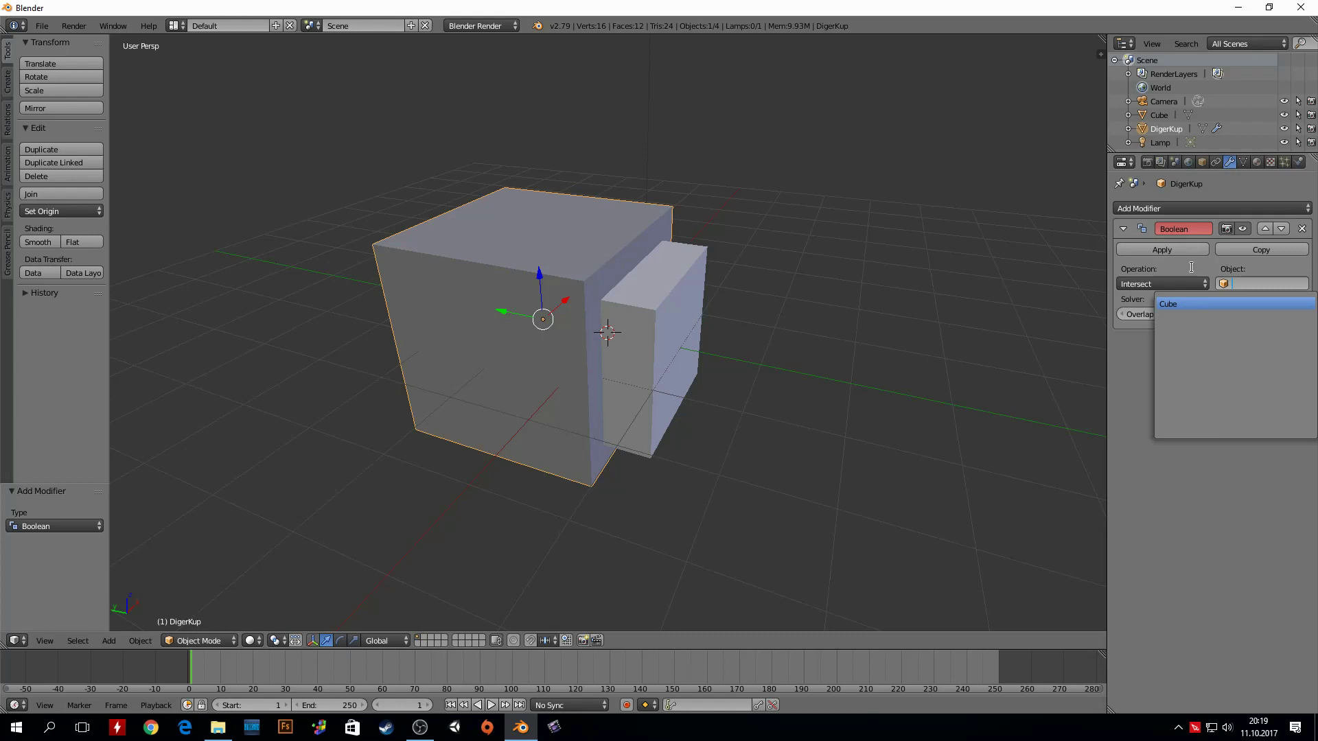
{"action": "left_click", "coordinate": [1182, 303]}
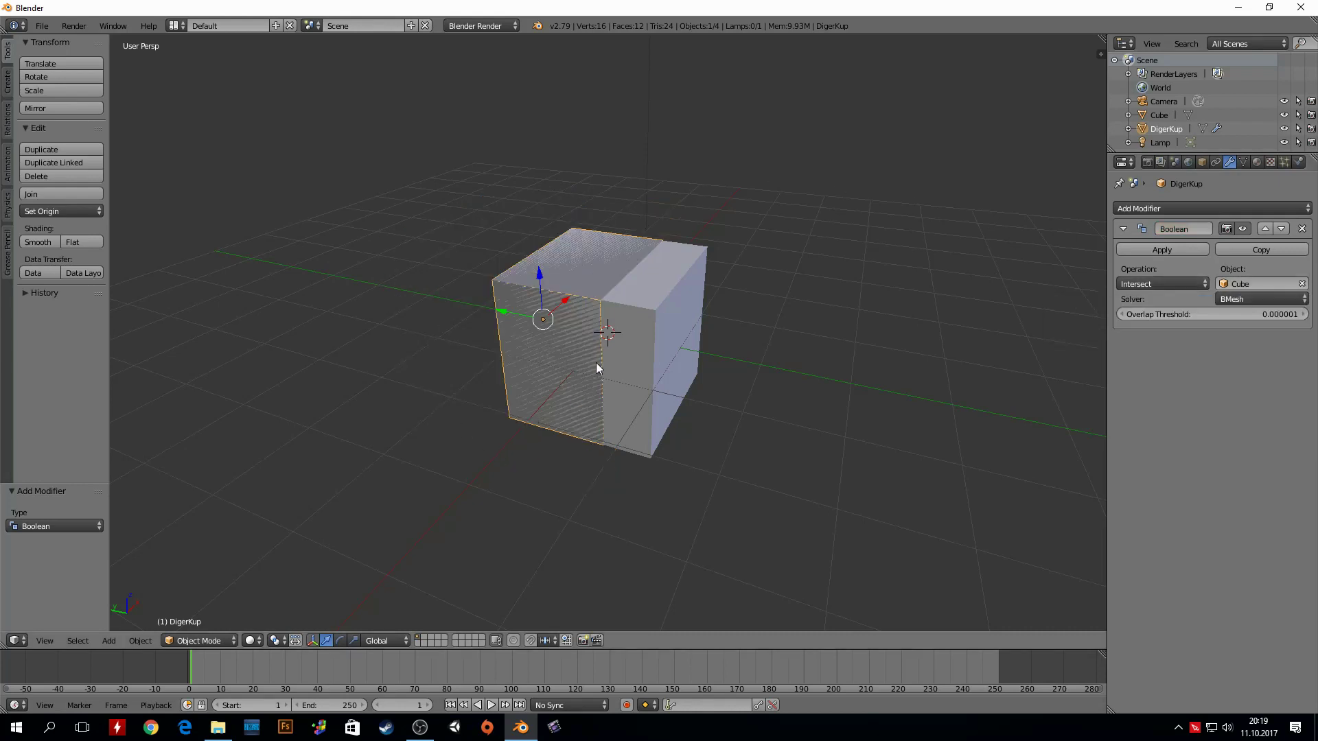
- Try the Union and Difference operations, then set the Boolean back to Intersect
{"action": "left_click", "coordinate": [1136, 283]}
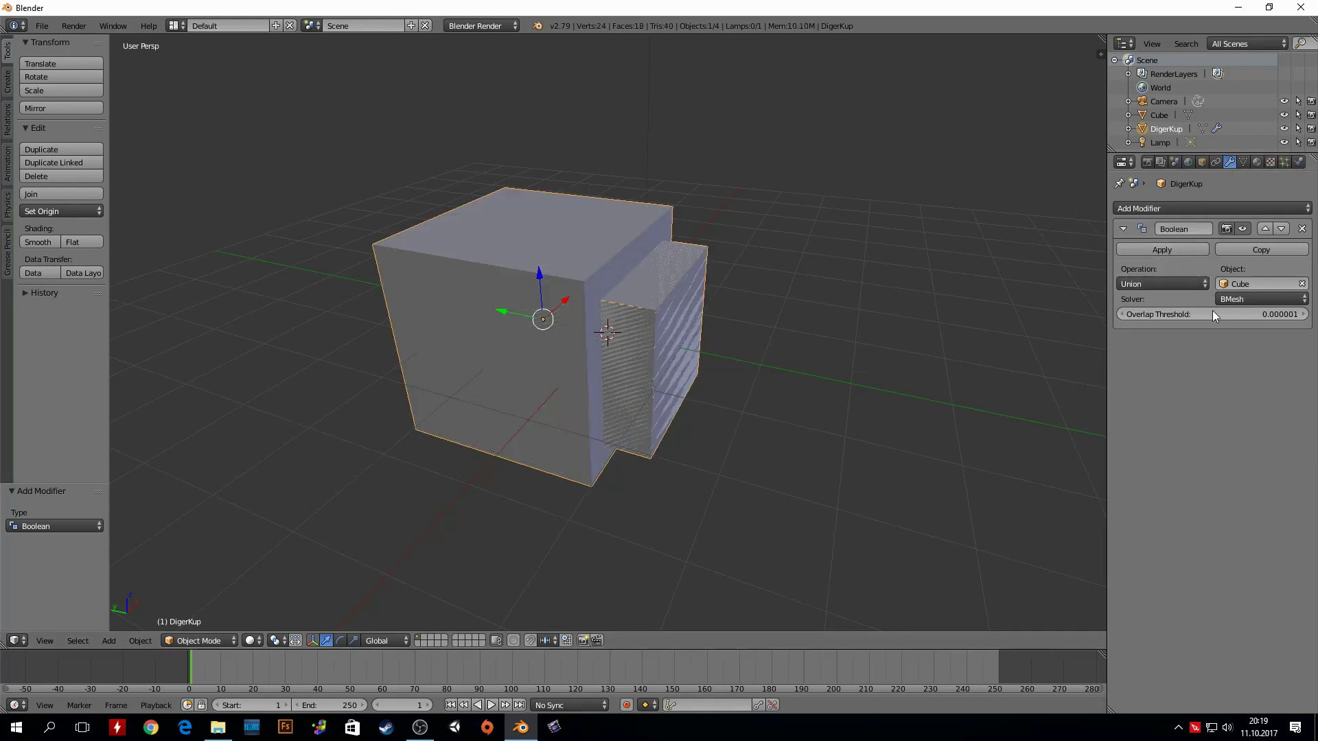
{"action": "left_click", "coordinate": [1162, 282]}
{"action": "left_click", "coordinate": [1131, 237]}
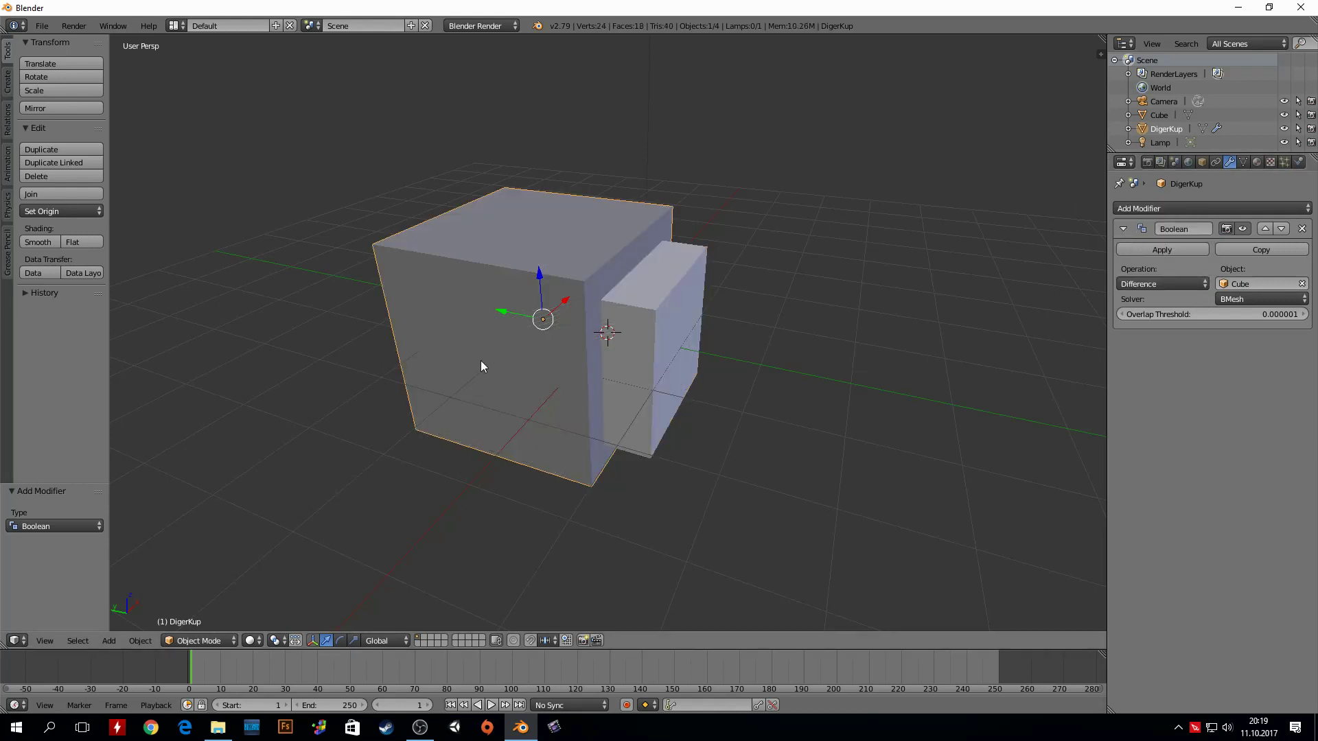
{"action": "left_click", "coordinate": [1136, 282]}
{"action": "left_click", "coordinate": [1139, 269]}
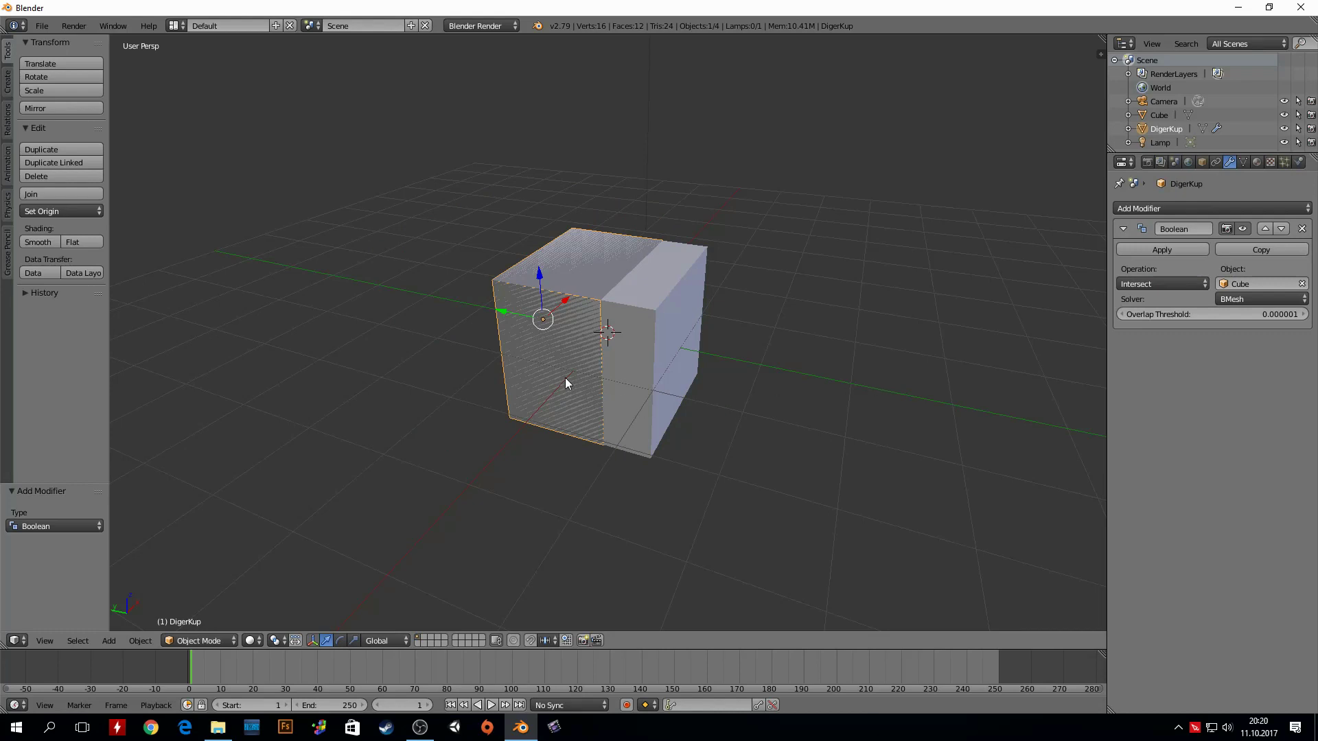
{"action": "mouse_move", "coordinate": [566, 377]}
{"action": "middle_mouse_down"}
{"action": "mouse_move", "coordinate": [726, 327]}
{"action": "mouse_move", "coordinate": [977, 400]}
{"action": "middle_mouse_up"}
{"action": "mouse_move", "coordinate": [644, 286]}
{"action": "middle_mouse_down"}
{"action": "mouse_move", "coordinate": [641, 303]}
{"action": "mouse_move", "coordinate": [677, 294]}
{"action": "mouse_move", "coordinate": [597, 294]}
{"action": "mouse_move", "coordinate": [583, 270]}
{"action": "mouse_move", "coordinate": [620, 250]}
{"action": "mouse_move", "coordinate": [674, 254]}
{"action": "mouse_move", "coordinate": [770, 329]}
{"action": "mouse_move", "coordinate": [879, 315]}
{"action": "mouse_move", "coordinate": [594, 313]}
{"action": "middle_mouse_up"}
{"action": "key", "text": "ctrl+z"}
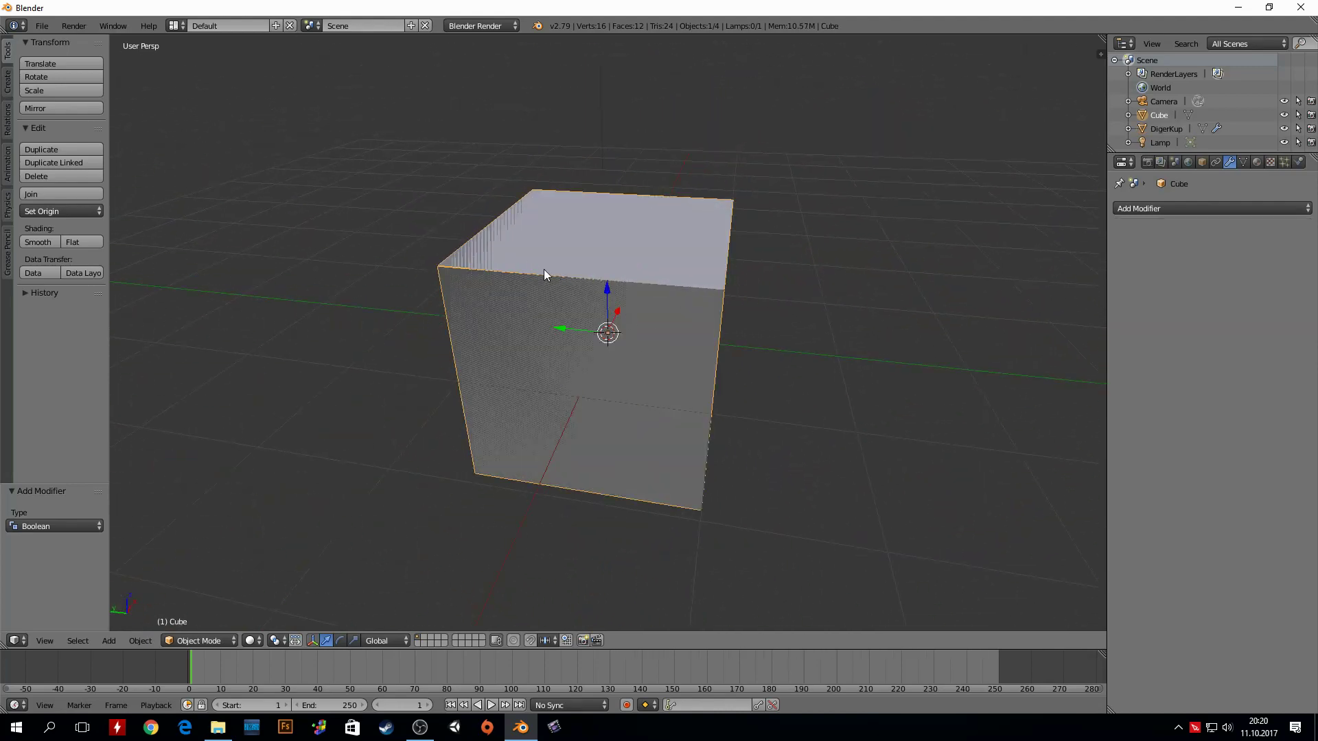
{"action": "key", "text": "ctrl+shift+z"}
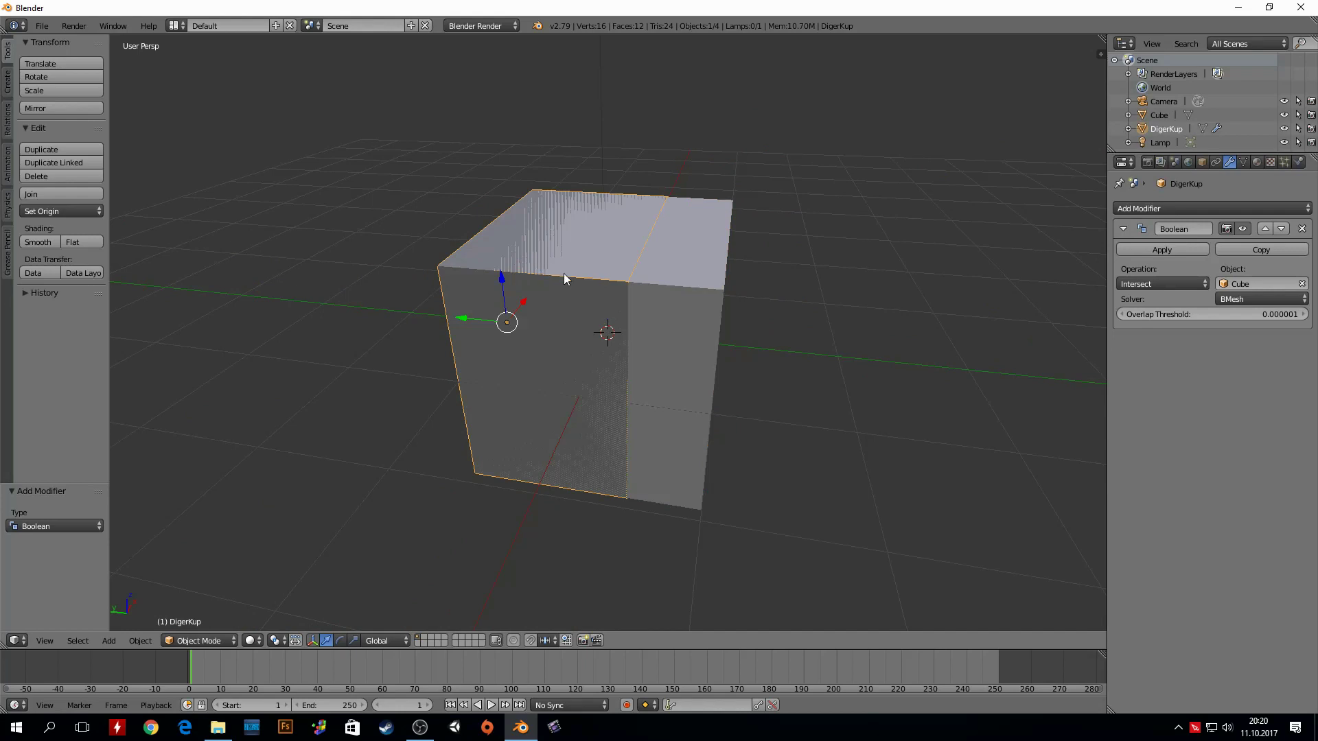
{"action": "right_click", "coordinate": [697, 277]}
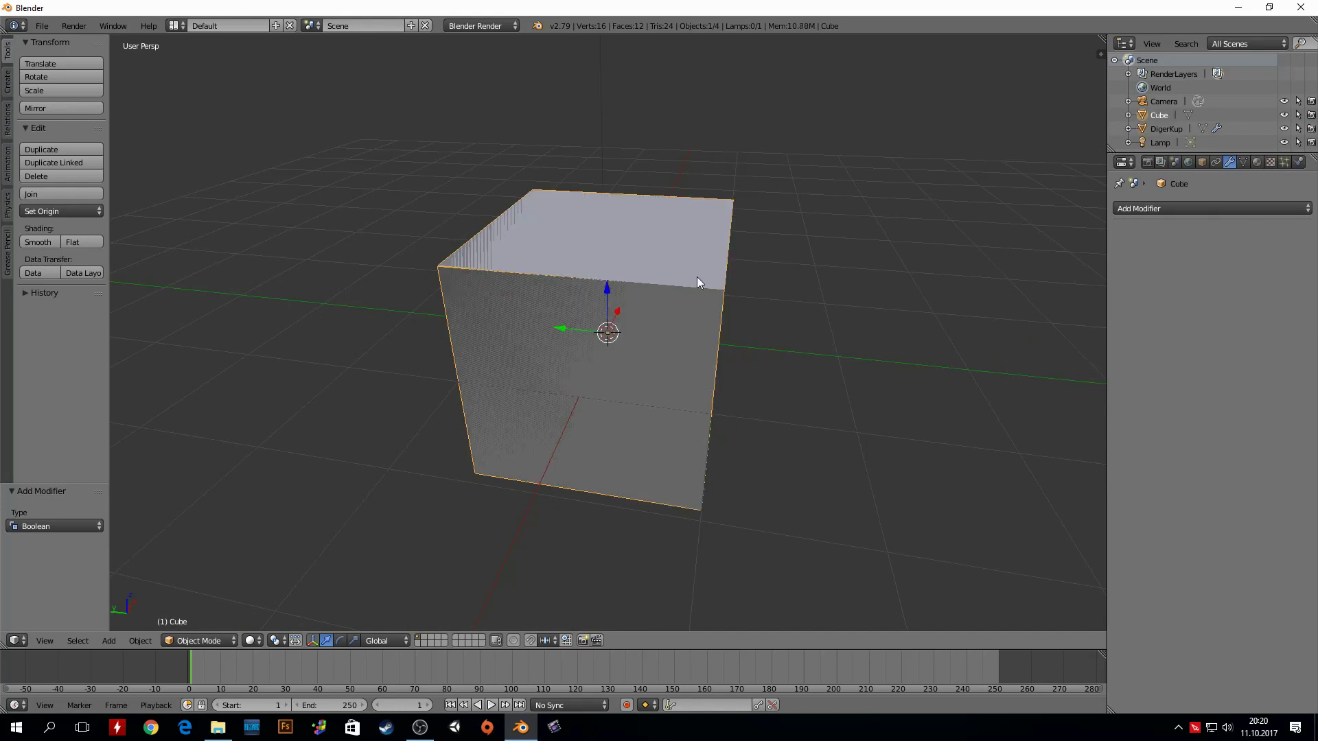
{"action": "right_click", "coordinate": [537, 244]}
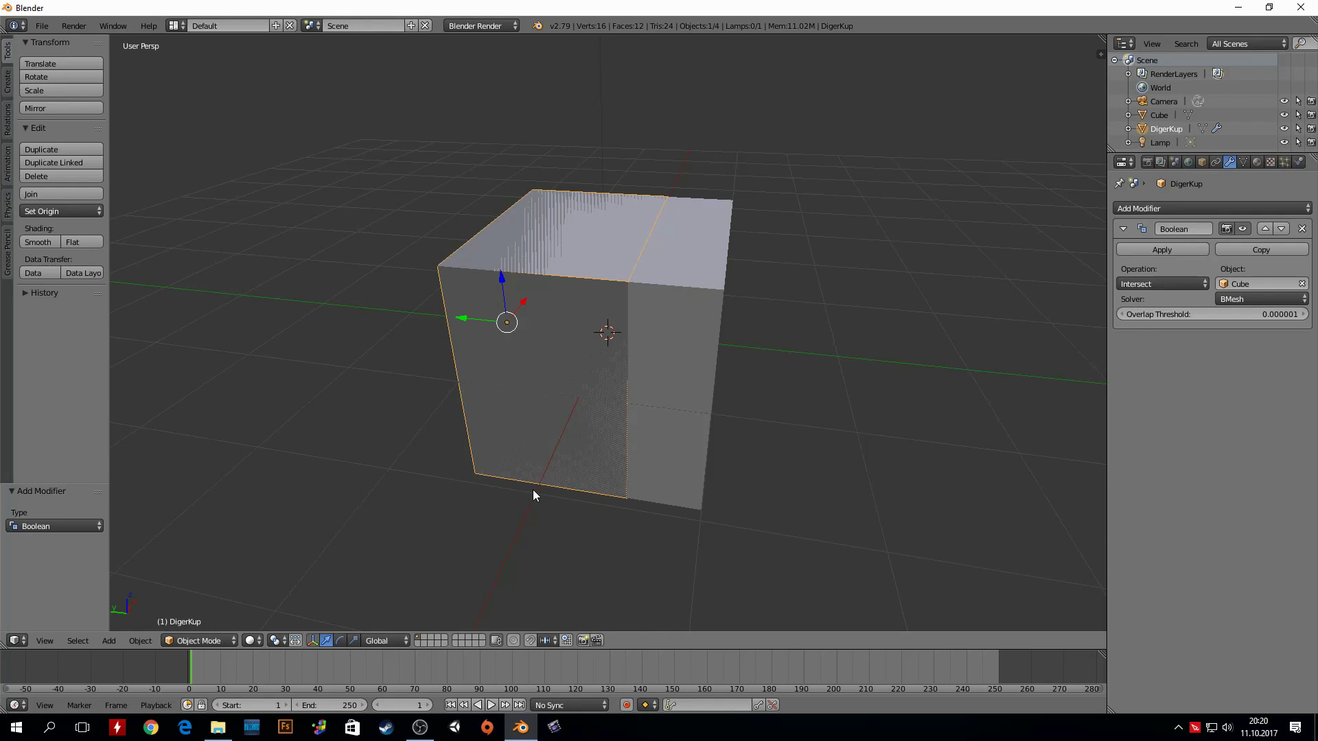
{"action": "right_click", "coordinate": [700, 370]}
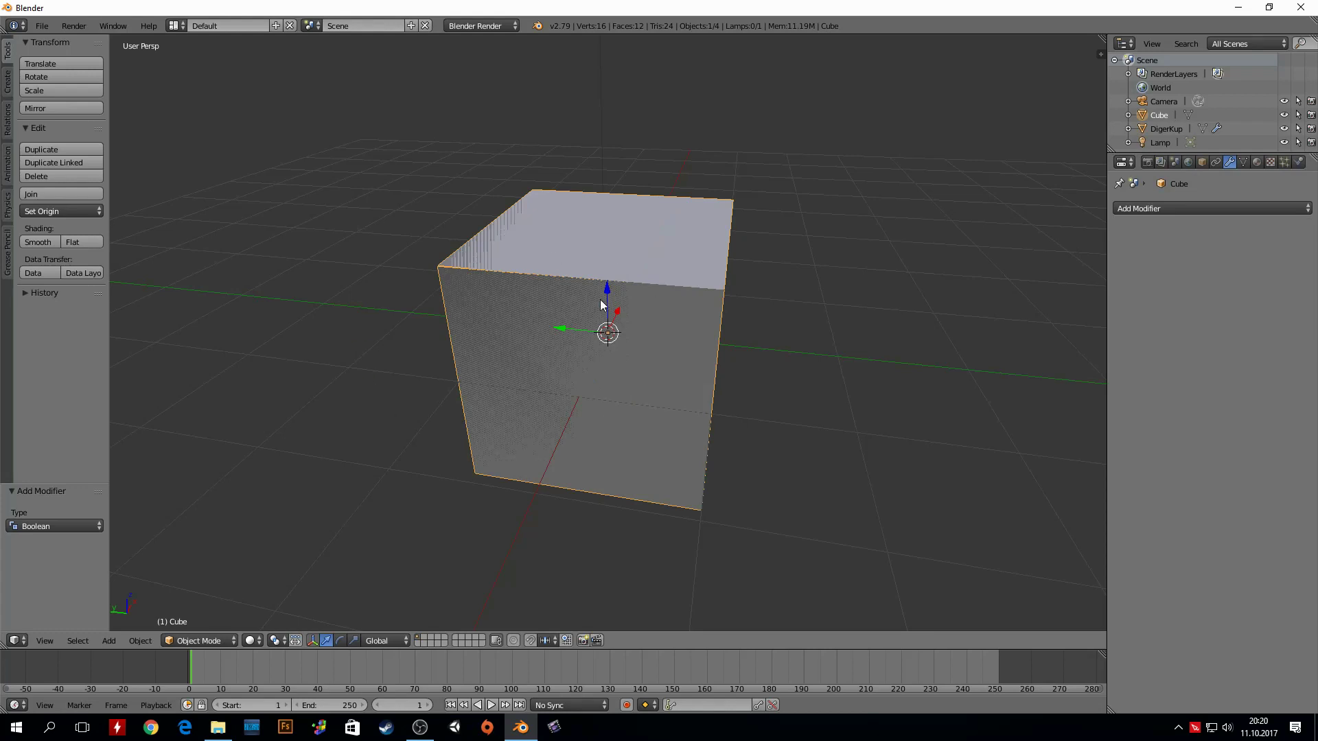
{"action": "right_click", "coordinate": [527, 273]}
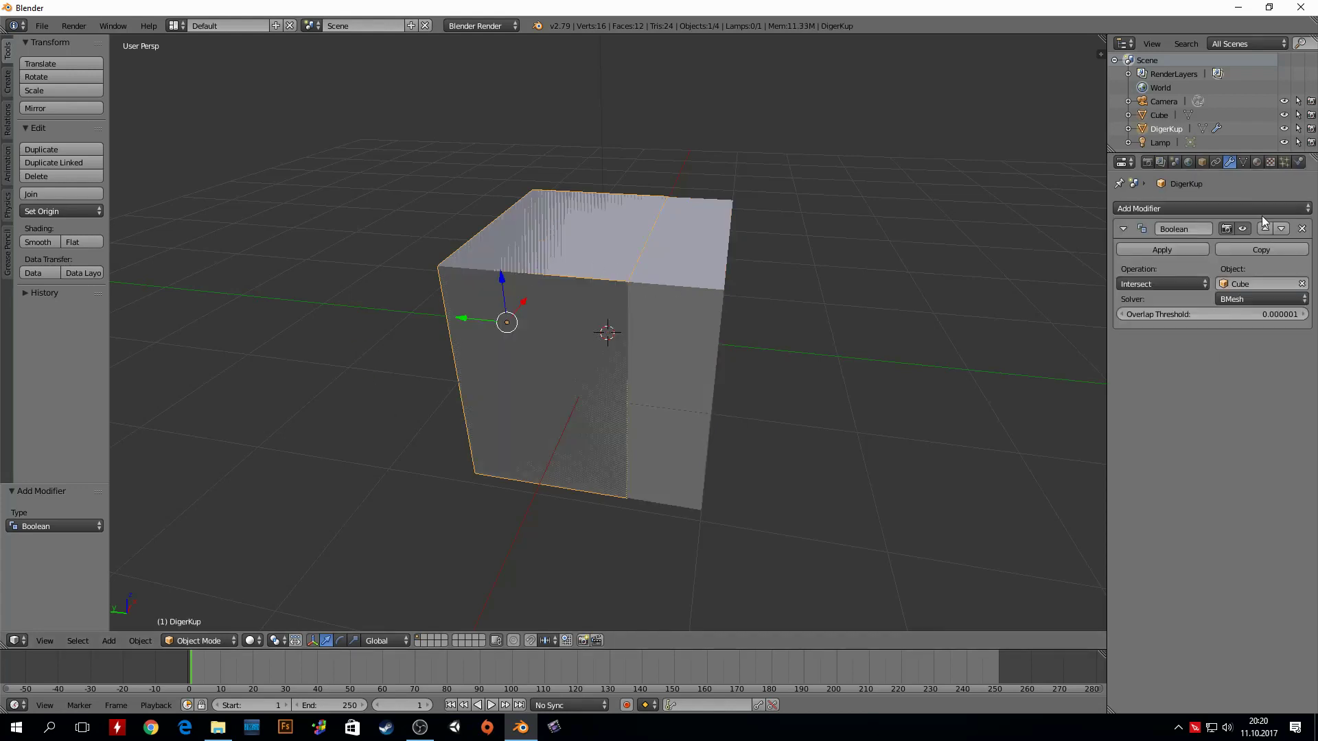
{"action": "left_click", "coordinate": [1244, 228]}
{"action": "right_click", "coordinate": [570, 262]}
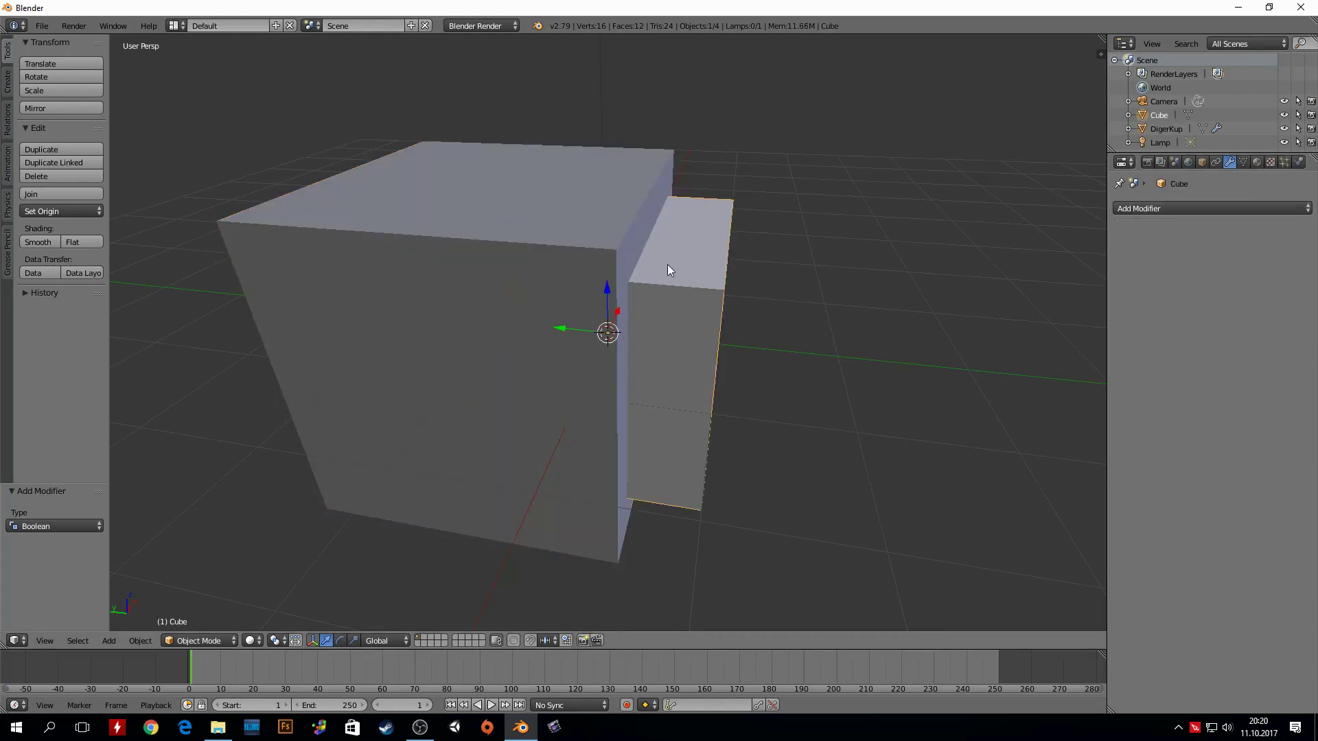
{"action": "right_click", "coordinate": [652, 261]}
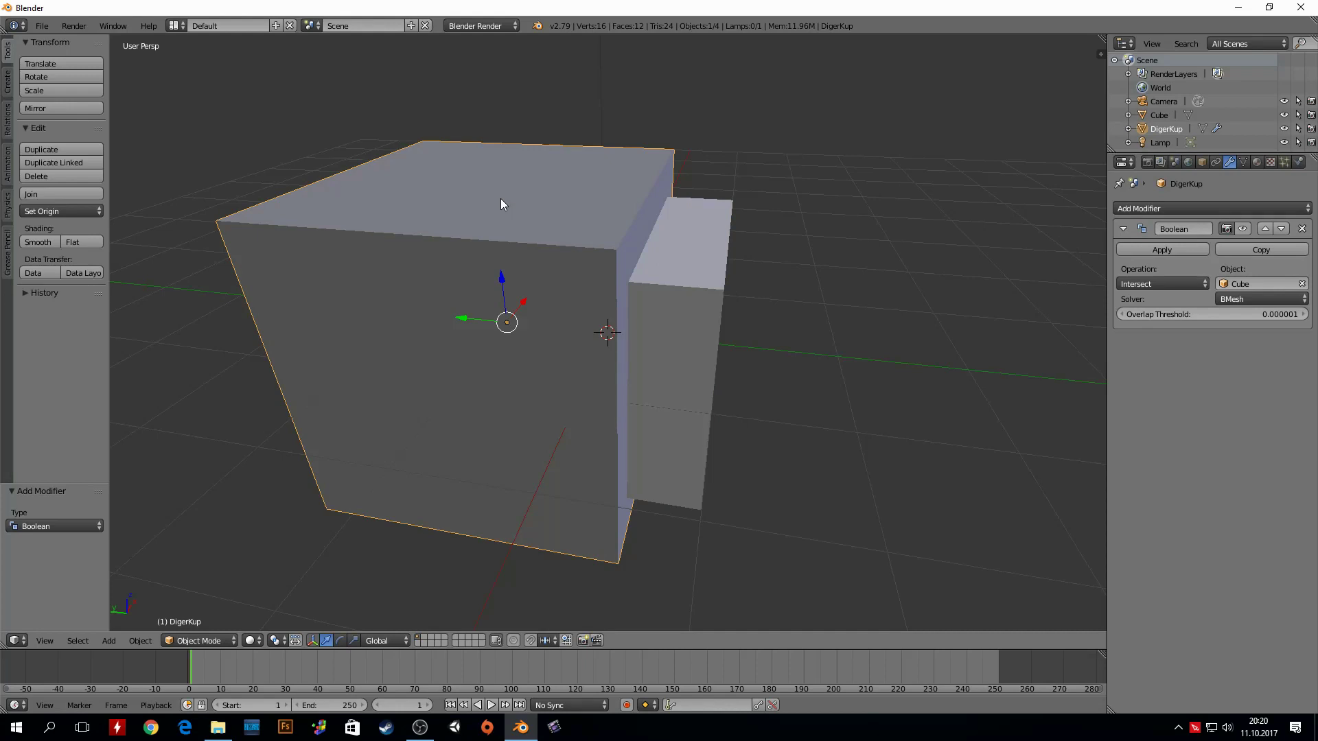
{"action": "right_click", "coordinate": [717, 304]}
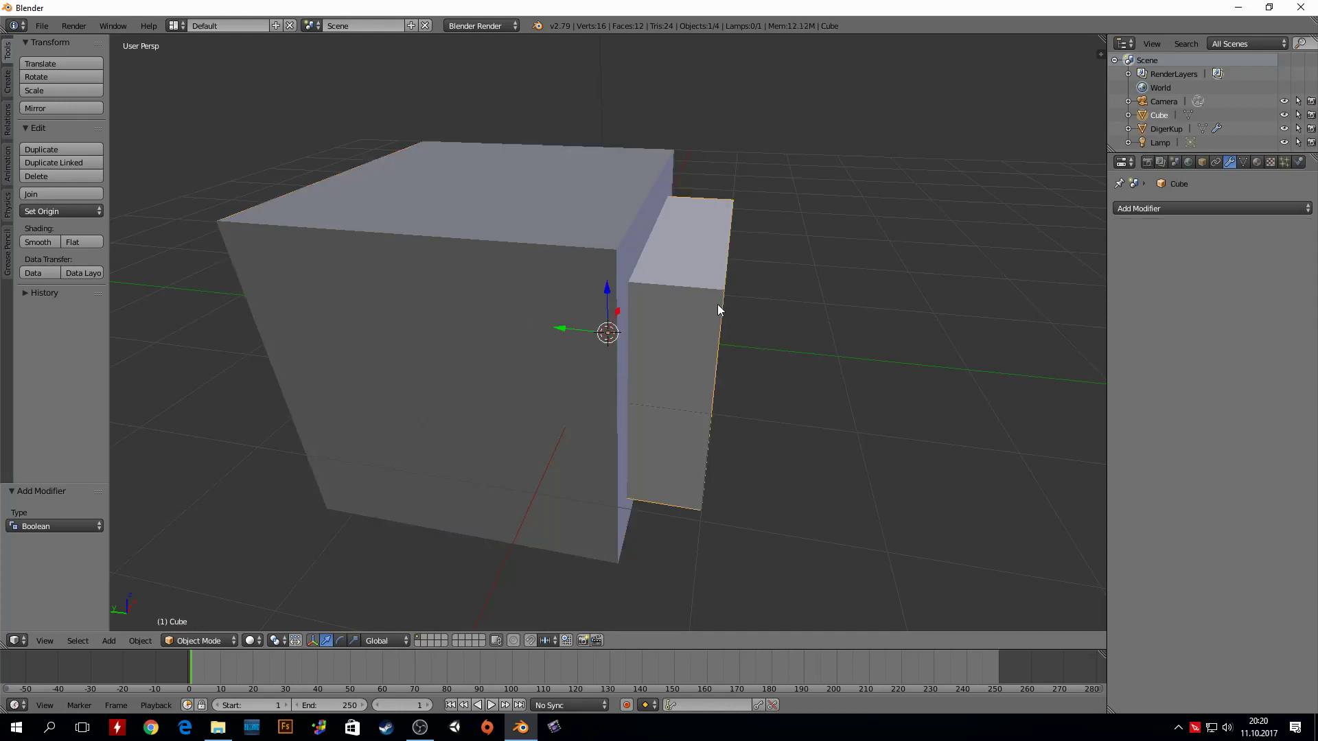
{"action": "right_click", "coordinate": [514, 241]}
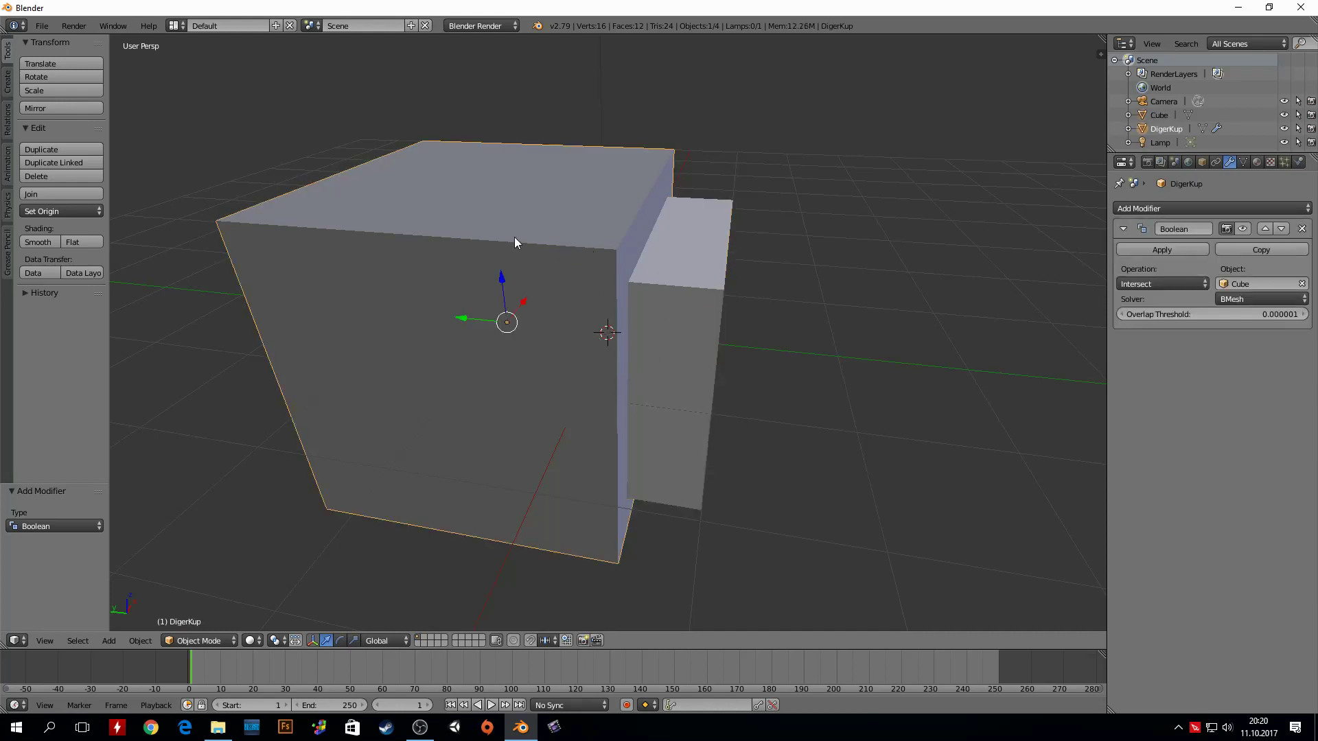
{"action": "left_click", "coordinate": [1244, 227]}
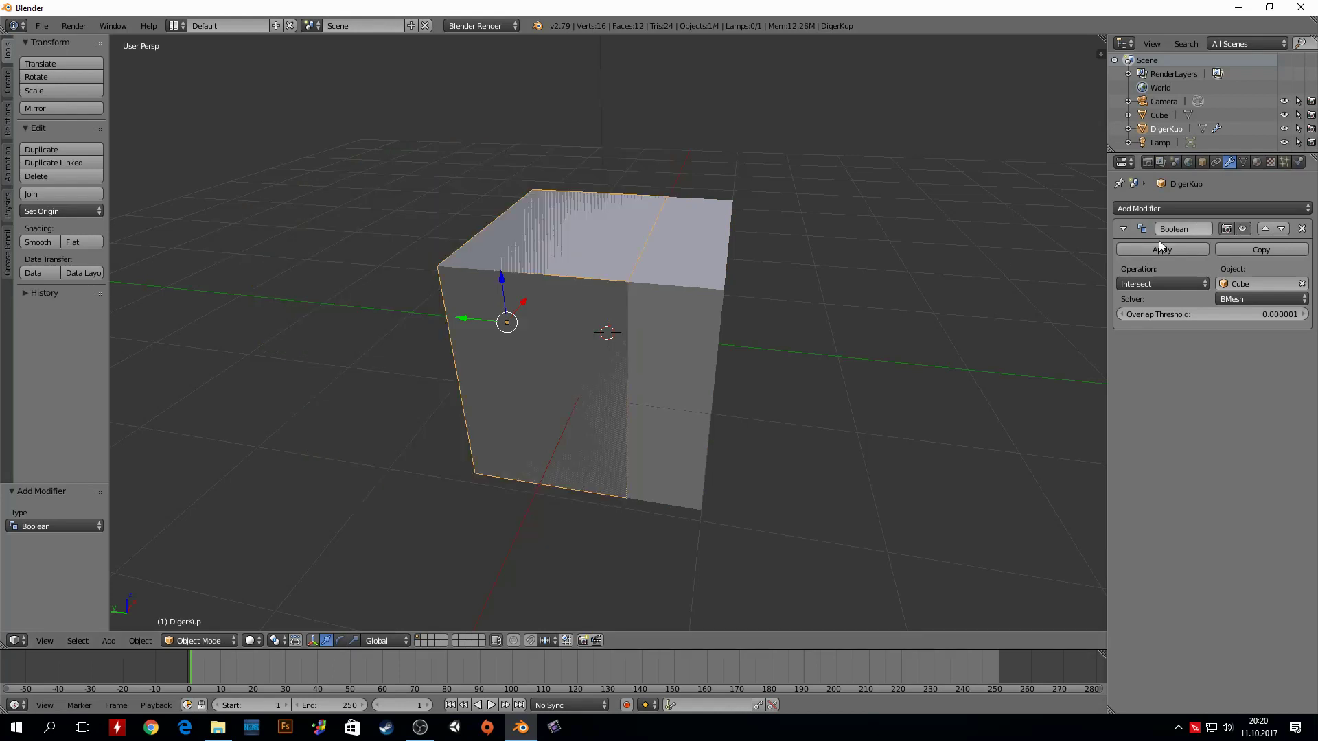
{"action": "right_click", "coordinate": [680, 297]}
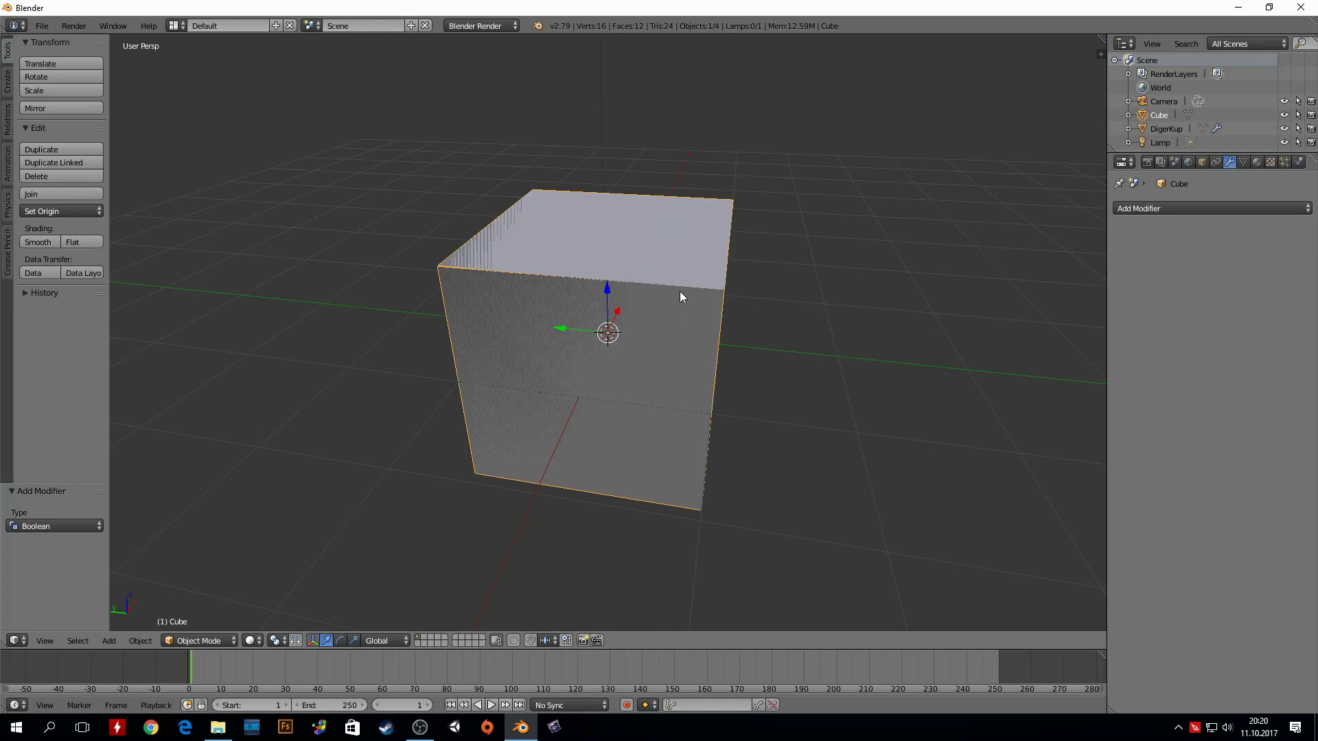
{"action": "right_click", "coordinate": [524, 254]}
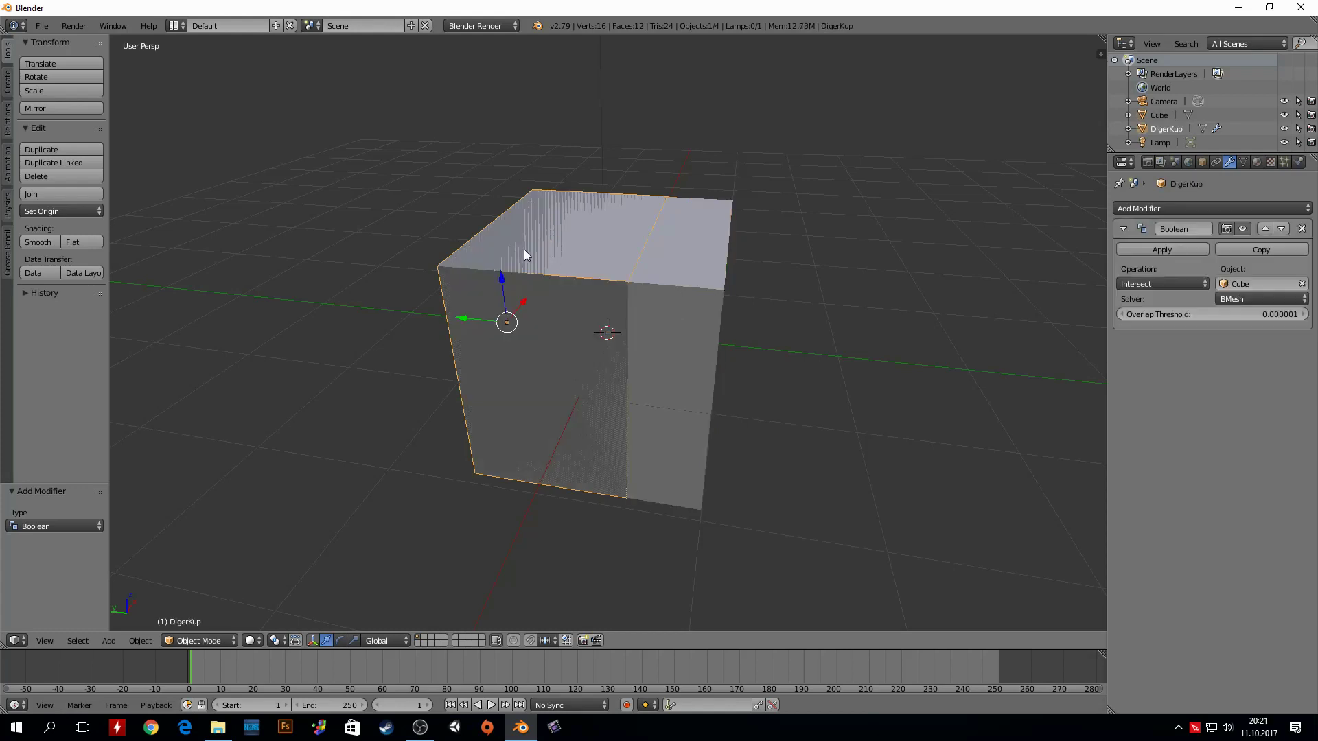
- Apply DigerKup's Intersect Boolean and move Cube -2.909 along Y away from it
{"action": "left_click", "coordinate": [1159, 253]}
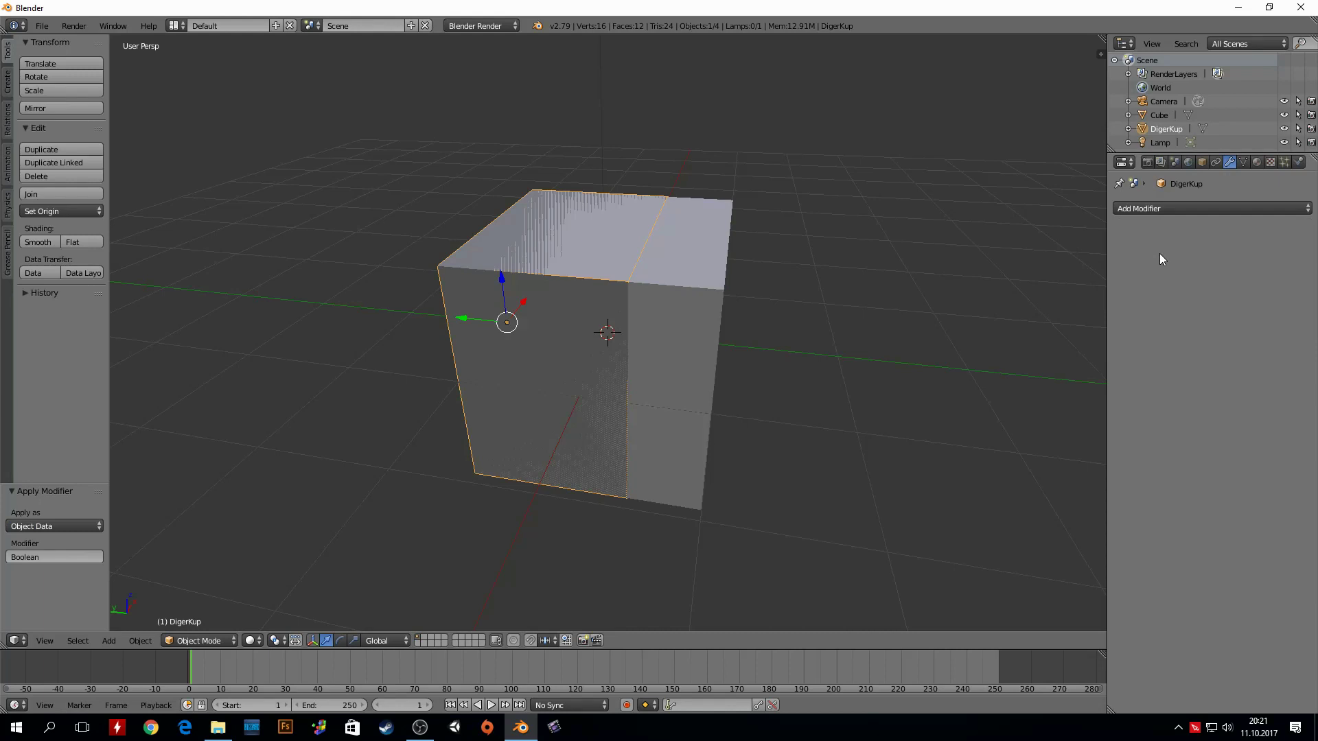
{"action": "right_click", "coordinate": [696, 310]}
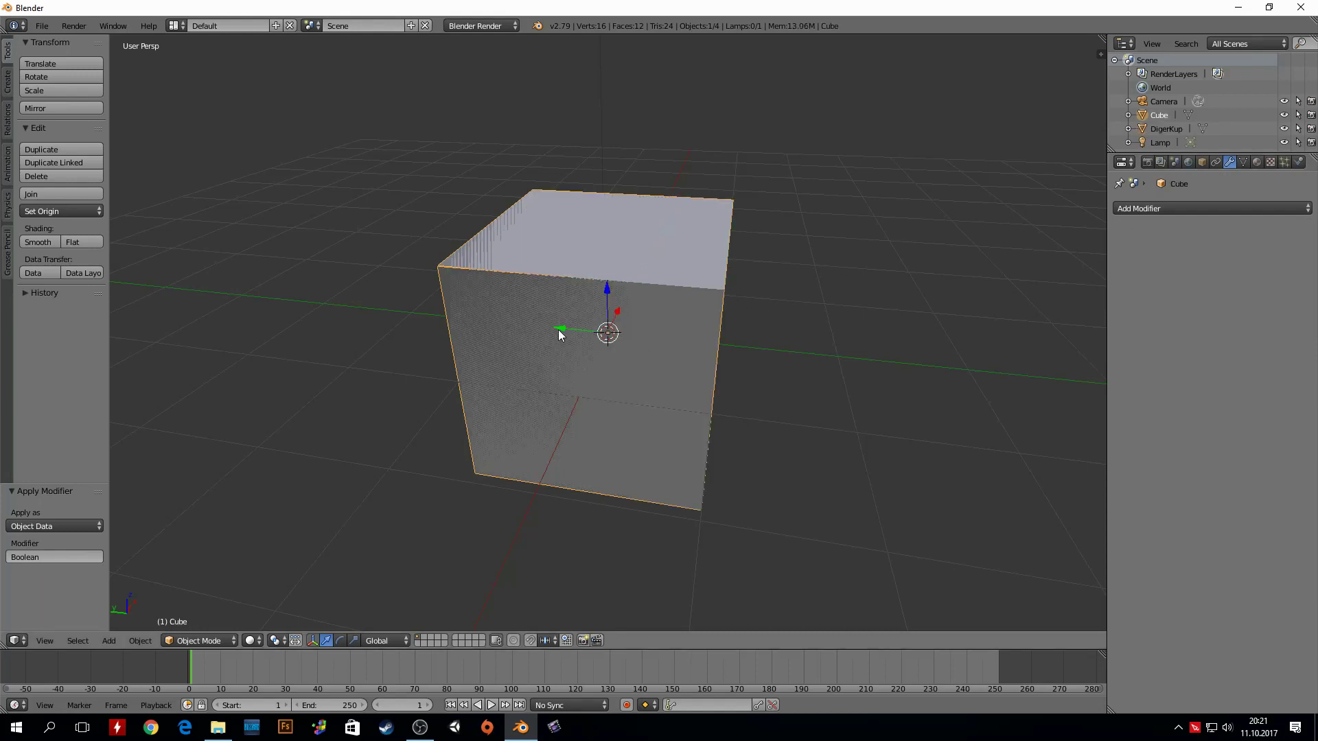
{"action": "left_click_drag", "start_coordinate": [558, 329], "coordinate": [906, 374]}
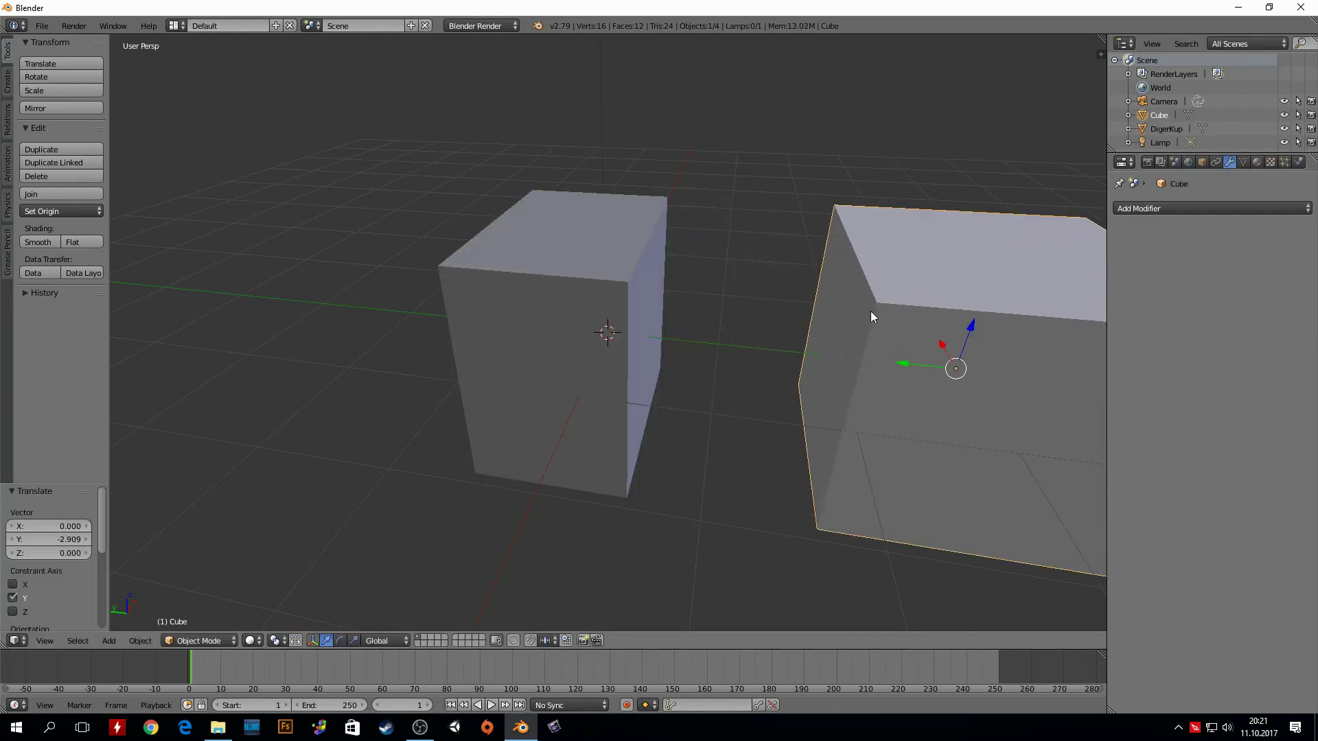
{"action": "mouse_move", "coordinate": [529, 369]}
{"action": "middle_mouse_down"}
{"action": "mouse_move", "coordinate": [616, 337]}
{"action": "mouse_move", "coordinate": [707, 365]}
{"action": "mouse_move", "coordinate": [925, 372]}
{"action": "mouse_move", "coordinate": [905, 383]}
{"action": "middle_mouse_up"}
{"action": "scroll", "coordinate": [892, 385], "scroll_direction": "down", "scroll_amount": 3}
{"action": "scroll", "coordinate": [816, 398], "scroll_direction": "down", "scroll_amount": 1}
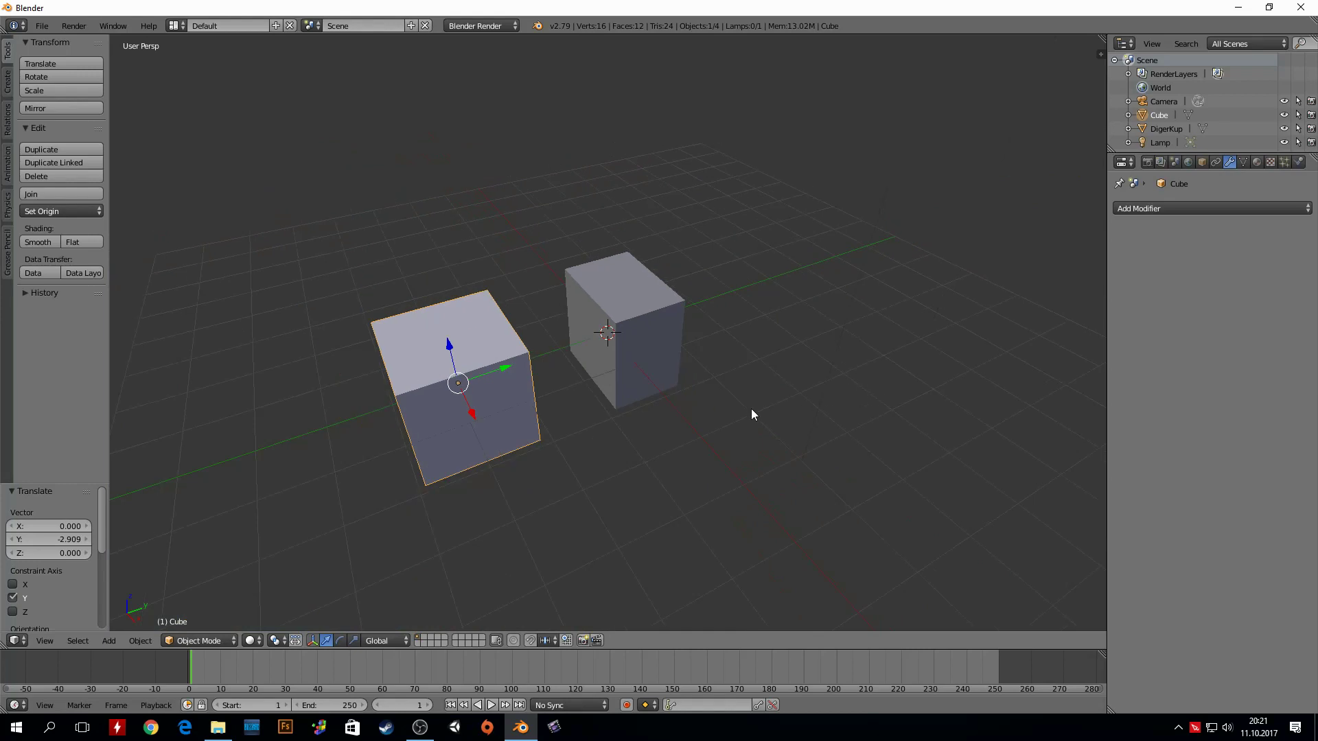
- Add a new cube, move it along X beside the slab, and rename it 'DisKup'
{"action": "key", "text": "shift+a"}
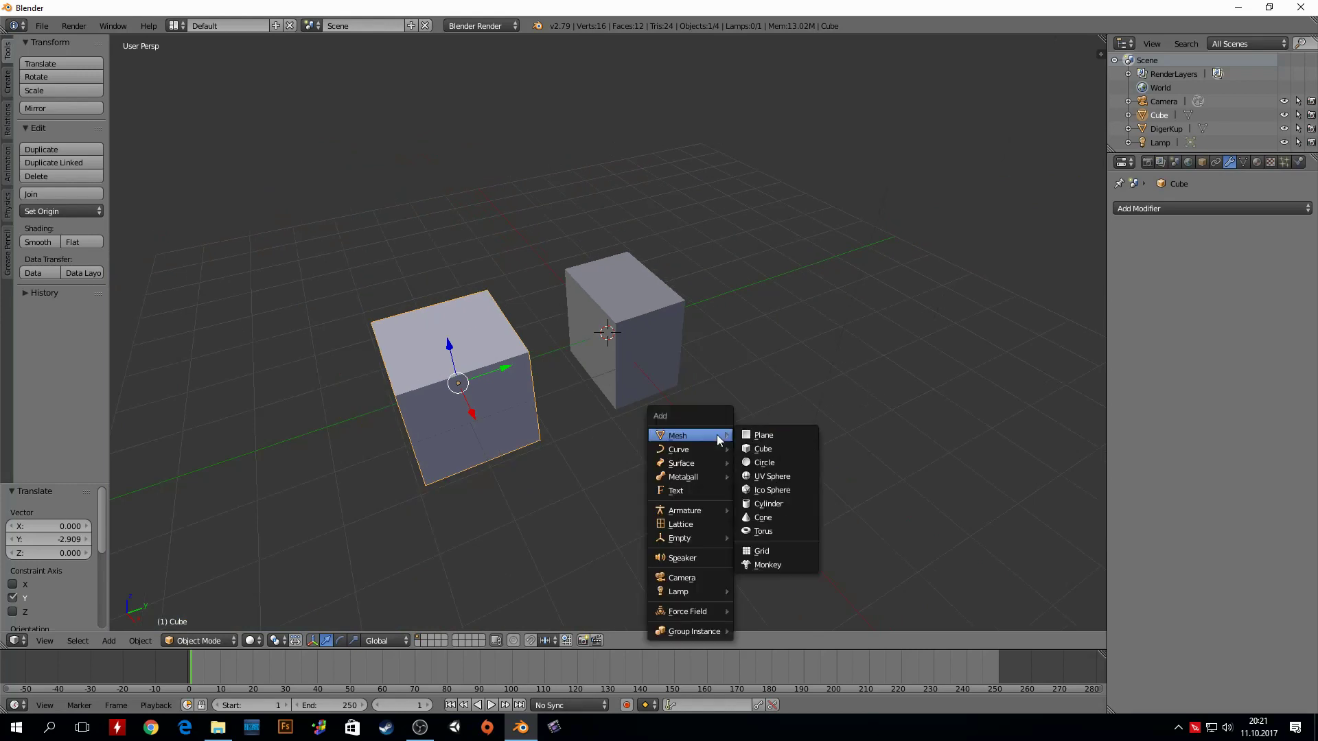
{"action": "left_click", "coordinate": [772, 450]}
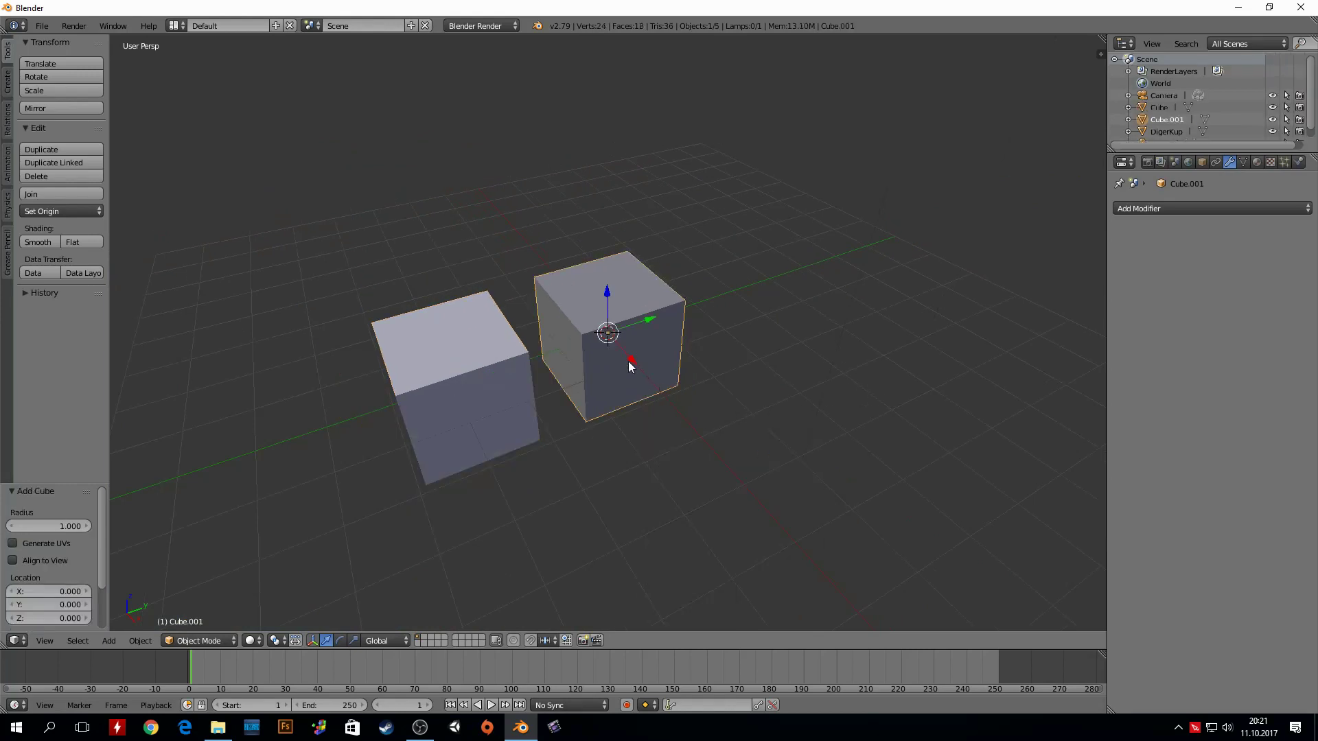
{"action": "left_click_drag", "start_coordinate": [632, 362], "coordinate": [781, 483]}
{"action": "scroll", "coordinate": [755, 453], "scroll_direction": "up", "scroll_amount": 2}
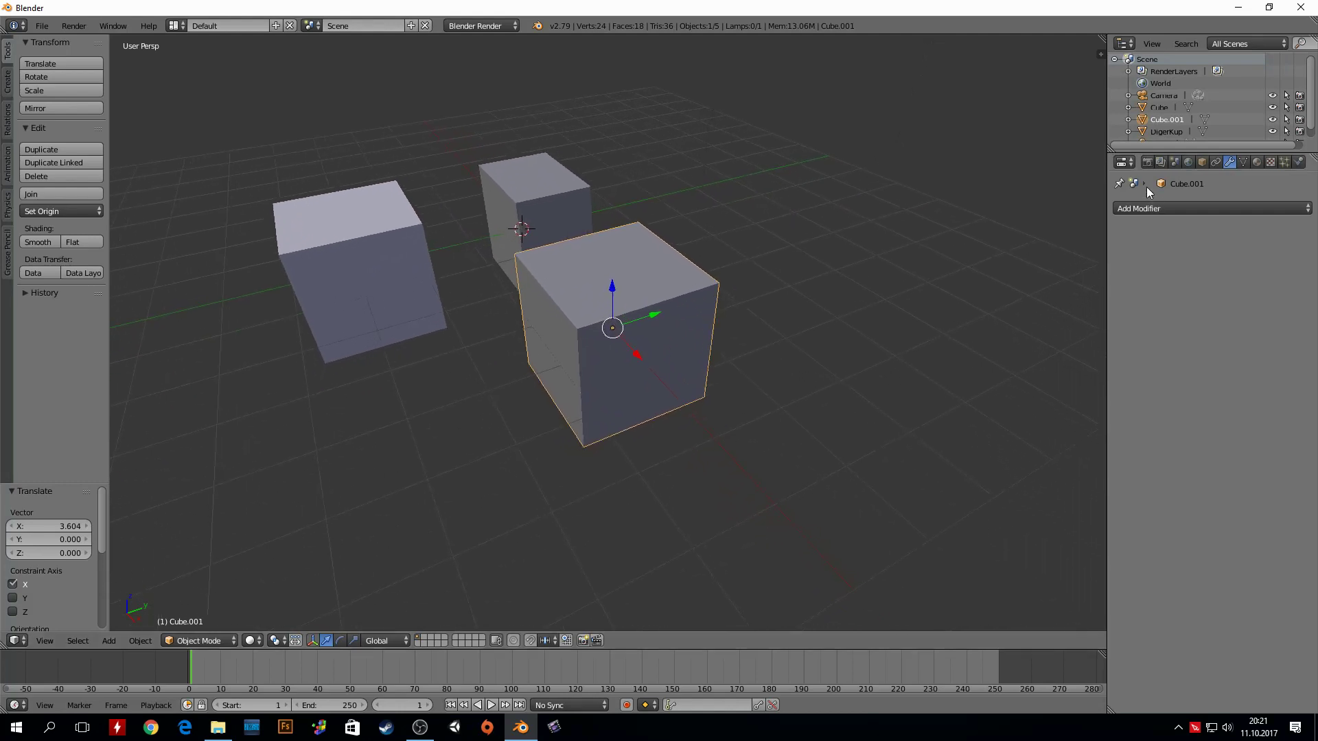
{"action": "scroll", "coordinate": [1172, 132], "scroll_direction": "up", "scroll_amount": 1, "text": "ctrl"}
{"action": "double_click", "coordinate": [1160, 130]}
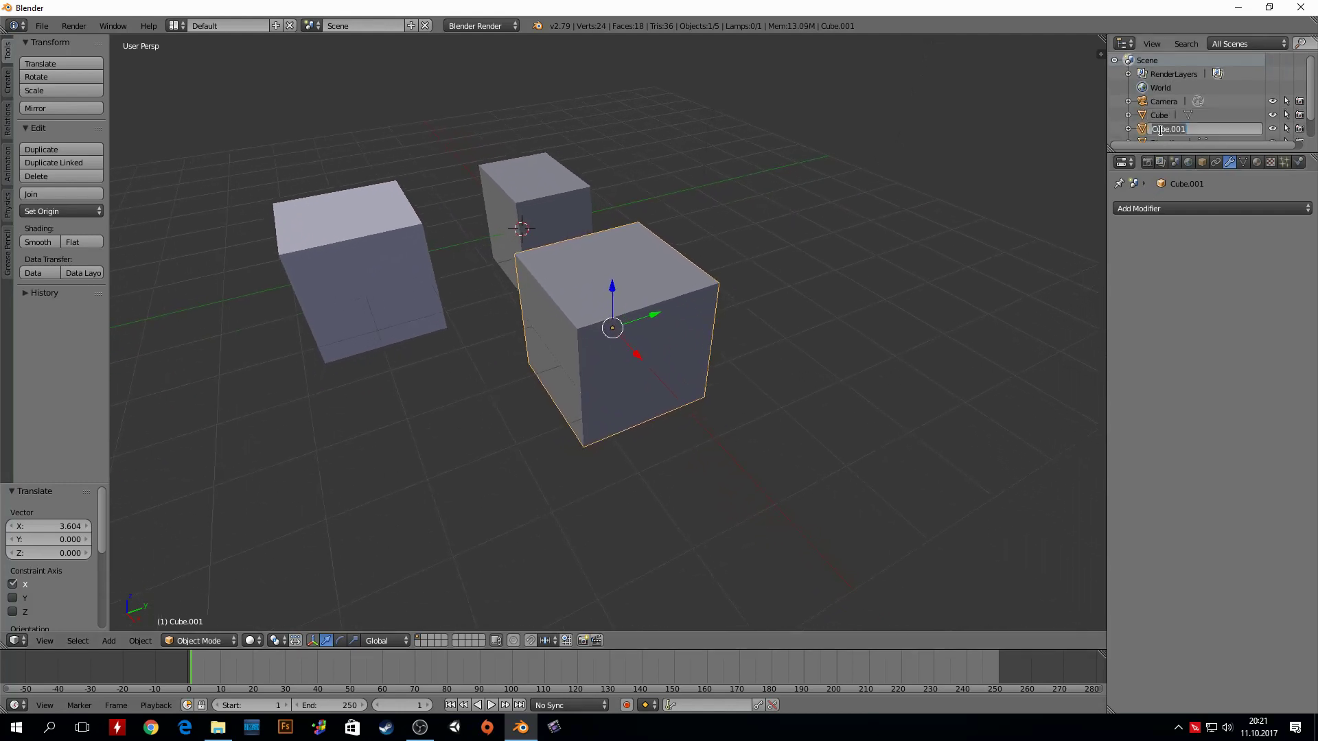
{"action": "type", "text": "DisKup"}
{"action": "key", "text": "Return"}
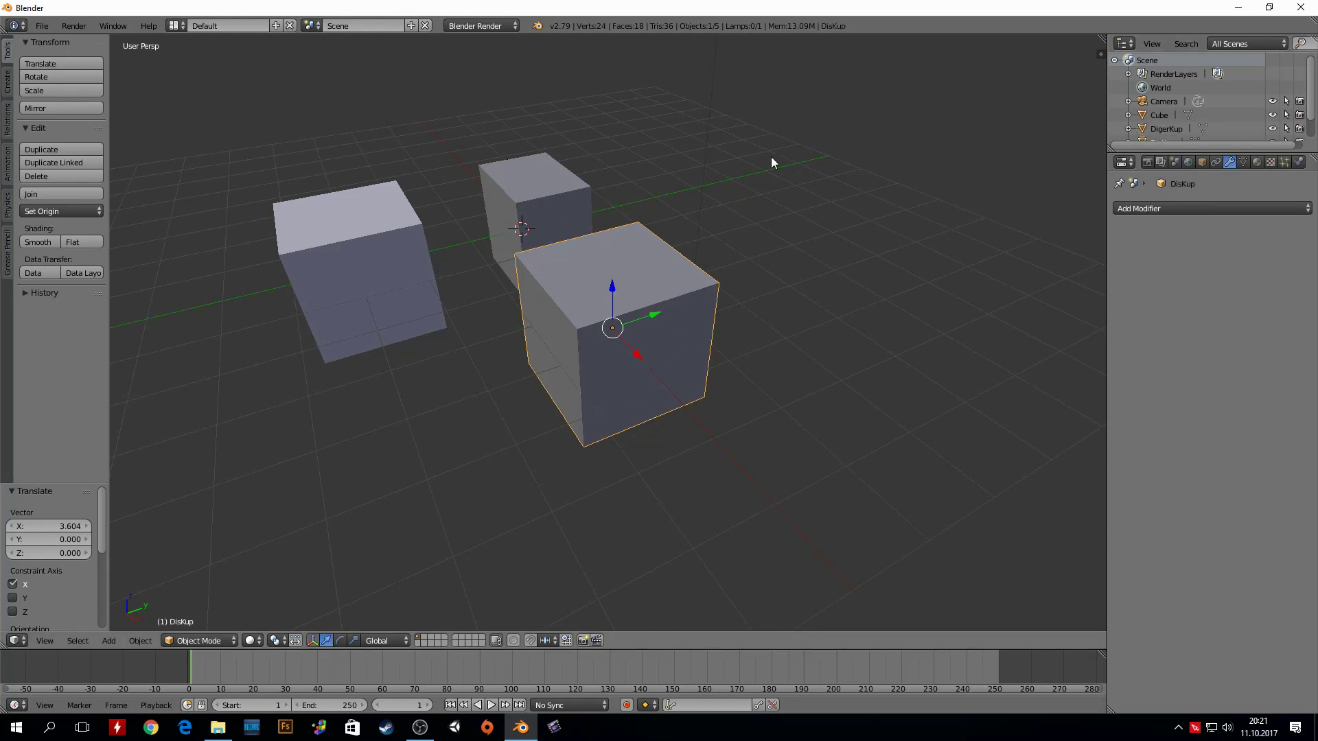
- Add another cube scaled to about 0.5 and position it along X overlapping DisKup's side
{"action": "key", "text": "shift+a"}
{"action": "left_click", "coordinate": [805, 169]}
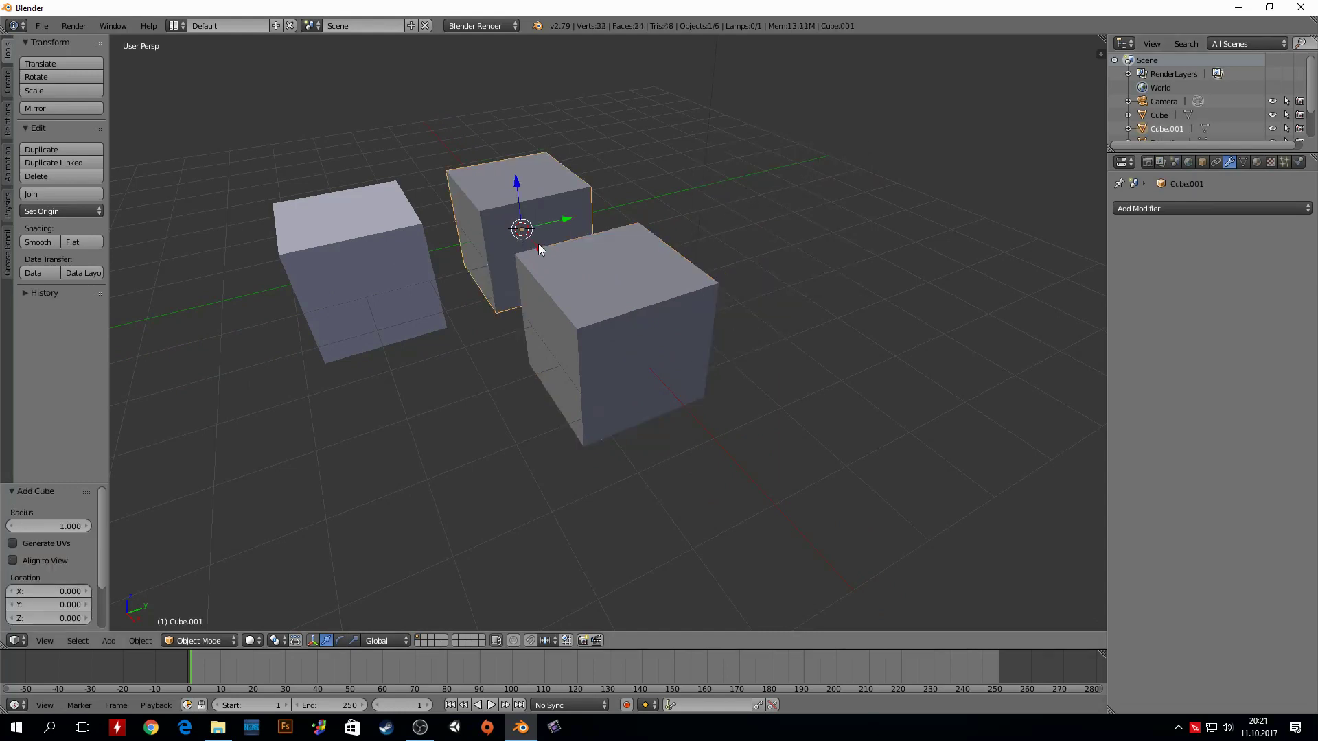
{"action": "key", "text": "g"}
{"action": "left_click", "coordinate": [689, 398]}
{"action": "key", "text": "s"}
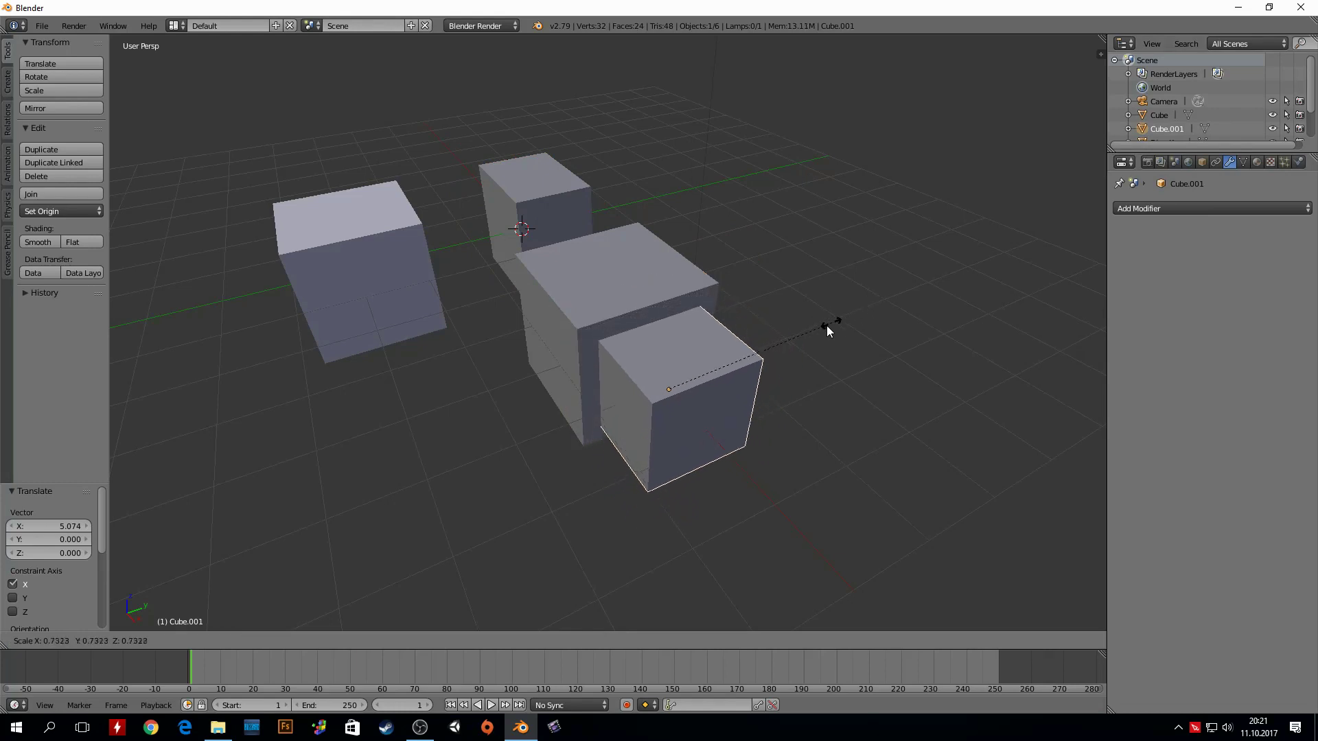
{"action": "left_click", "coordinate": [783, 345]}
{"action": "middle_click_drag", "start_coordinate": [641, 359], "coordinate": [700, 341]}
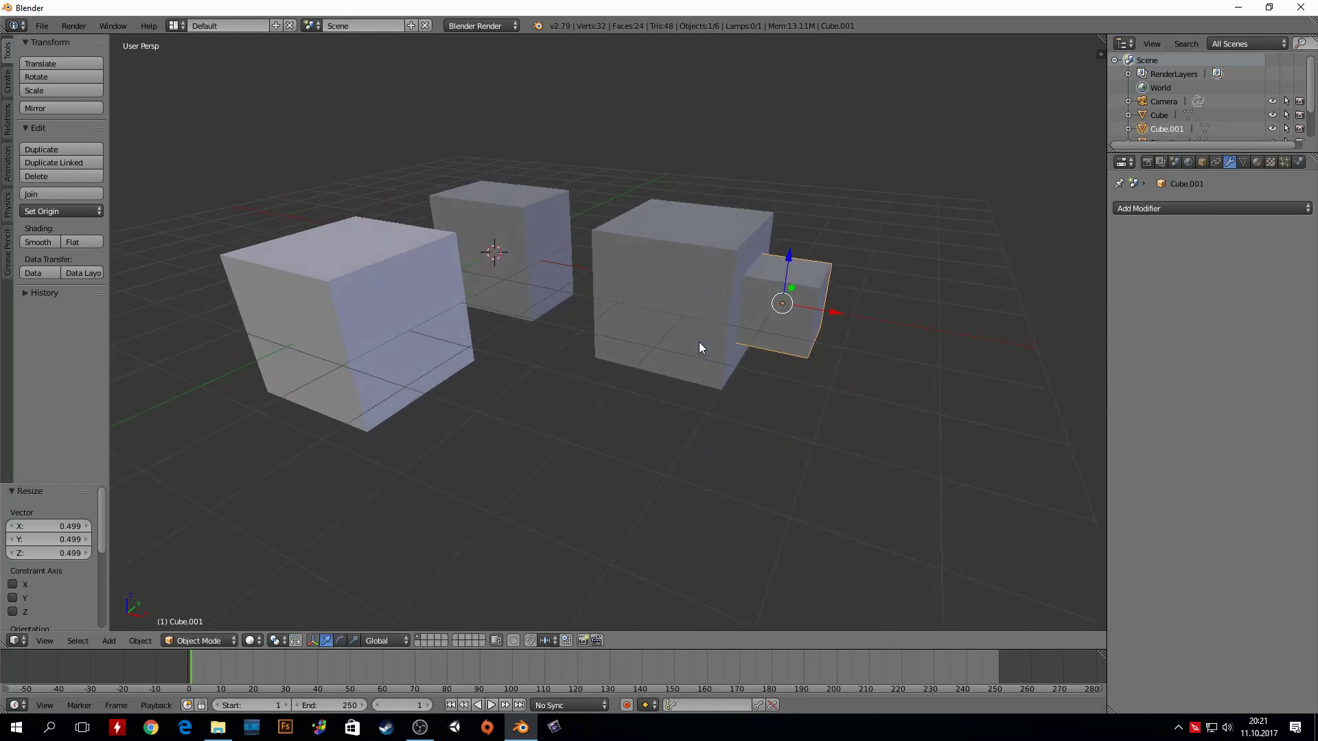
{"action": "key", "text": "g"}
{"action": "key", "text": "x"}
{"action": "left_click", "coordinate": [817, 305]}
- Select DisKup, then reselect the small Cube.001 and zoom in on the pair
{"action": "right_click", "coordinate": [686, 254]}
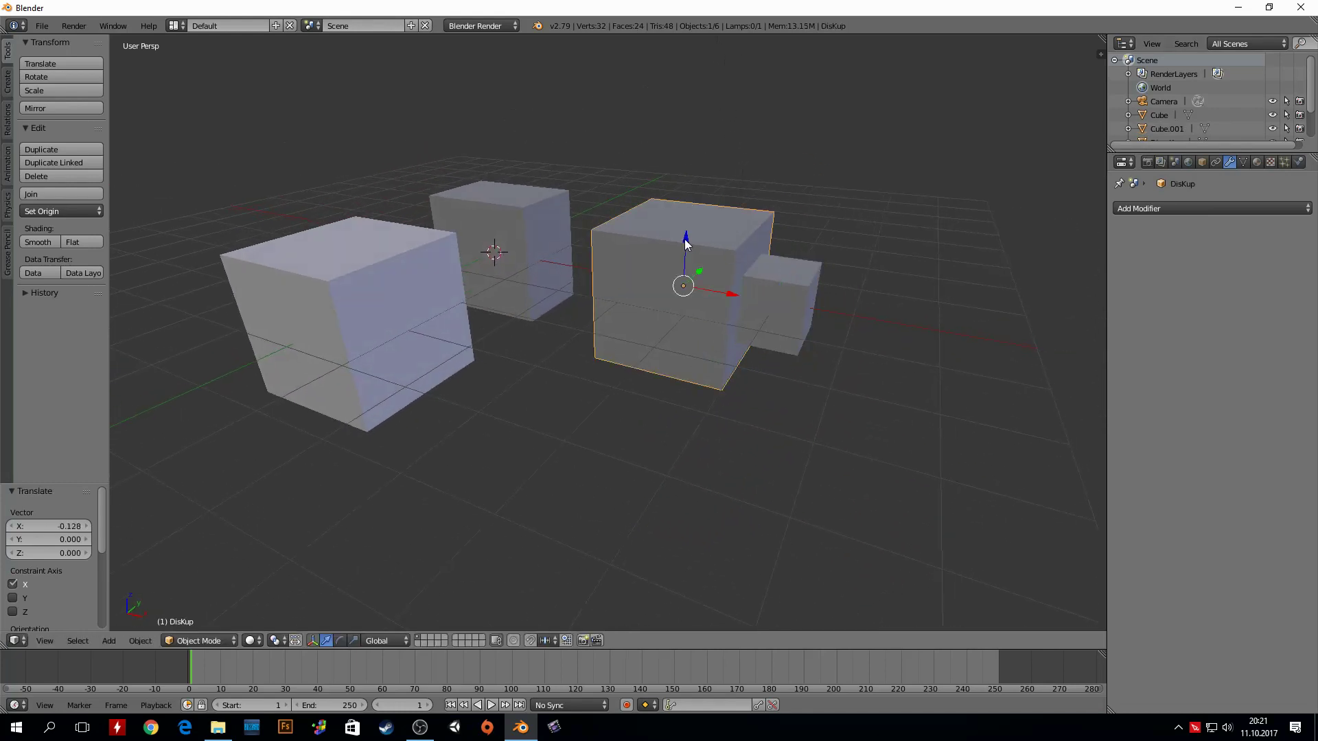
{"action": "right_click", "coordinate": [789, 321]}
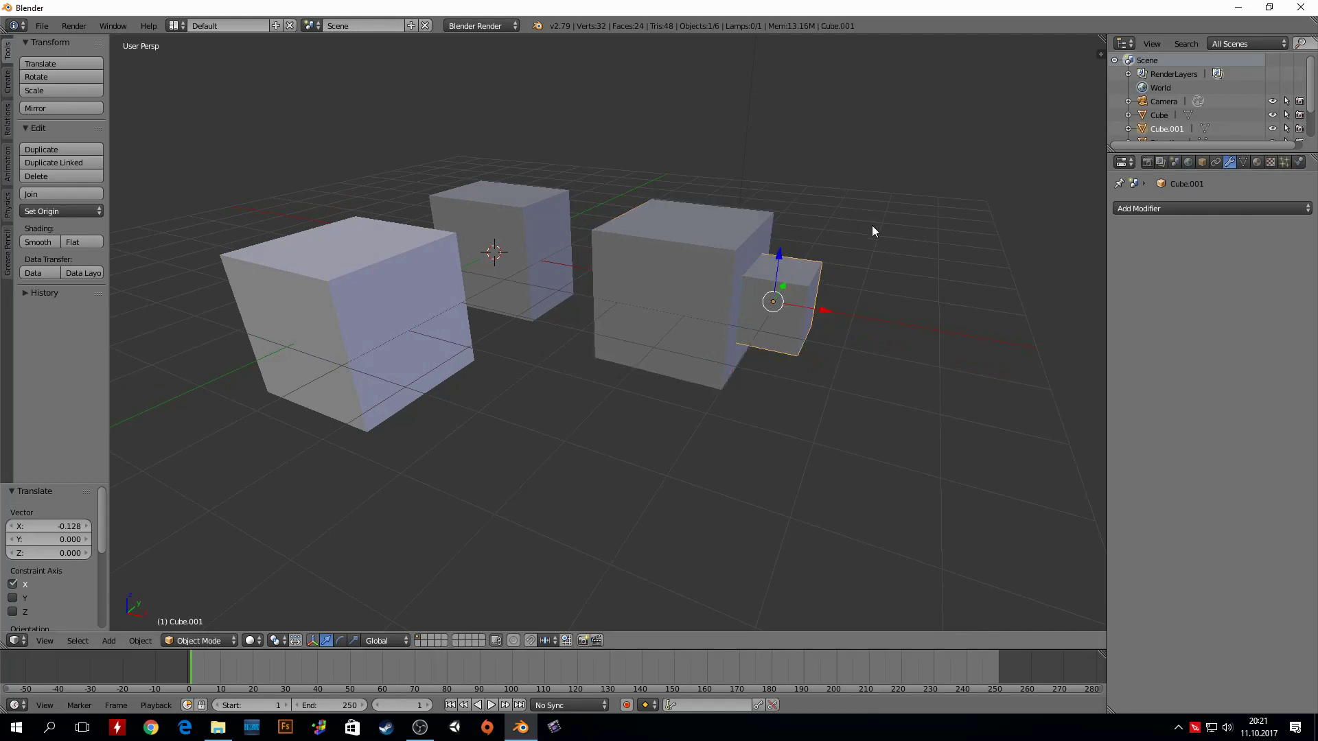
{"action": "middle_click_drag", "start_coordinate": [871, 228], "coordinate": [830, 231]}
{"action": "scroll", "coordinate": [937, 238], "scroll_direction": "up", "scroll_amount": 4}
- Give Cube.001 a Boolean Intersect modifier targeting DisKup, then select DisKup
{"action": "left_click", "coordinate": [1139, 209]}
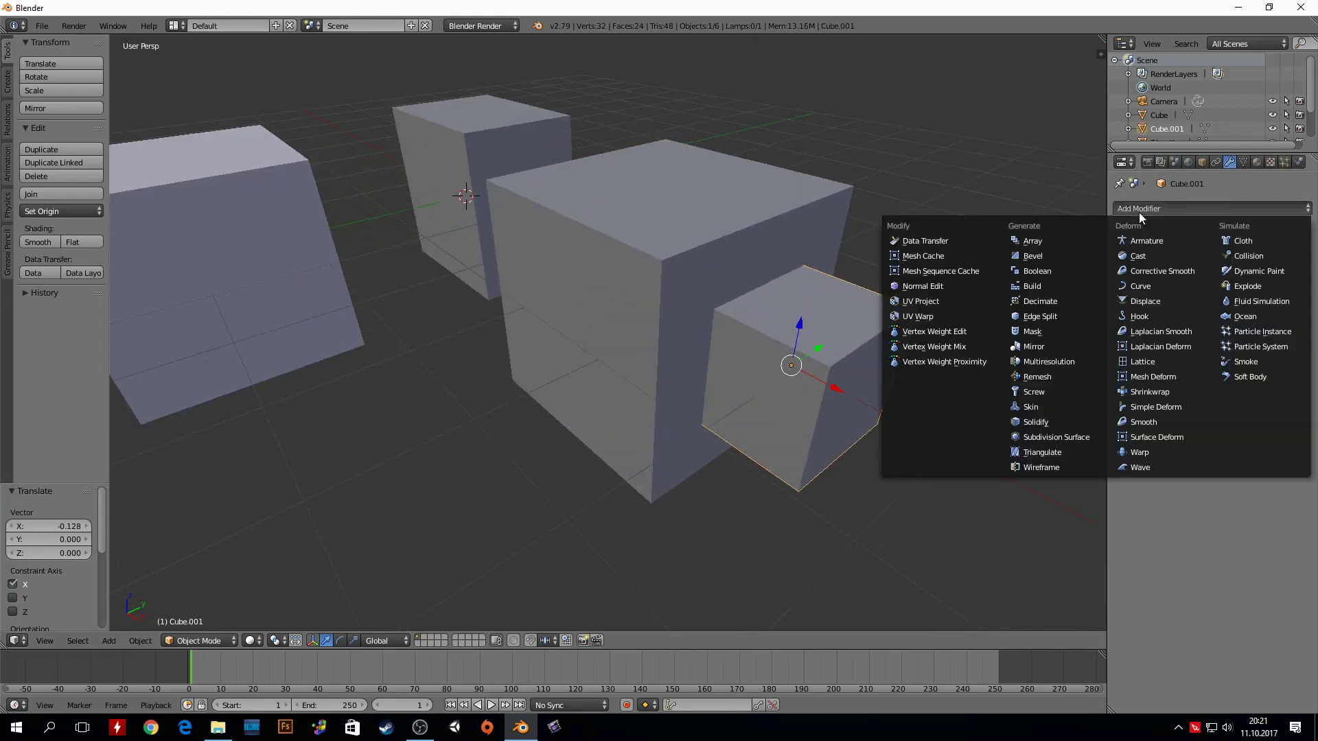
{"action": "left_click", "coordinate": [1027, 271]}
{"action": "left_click", "coordinate": [1243, 283]}
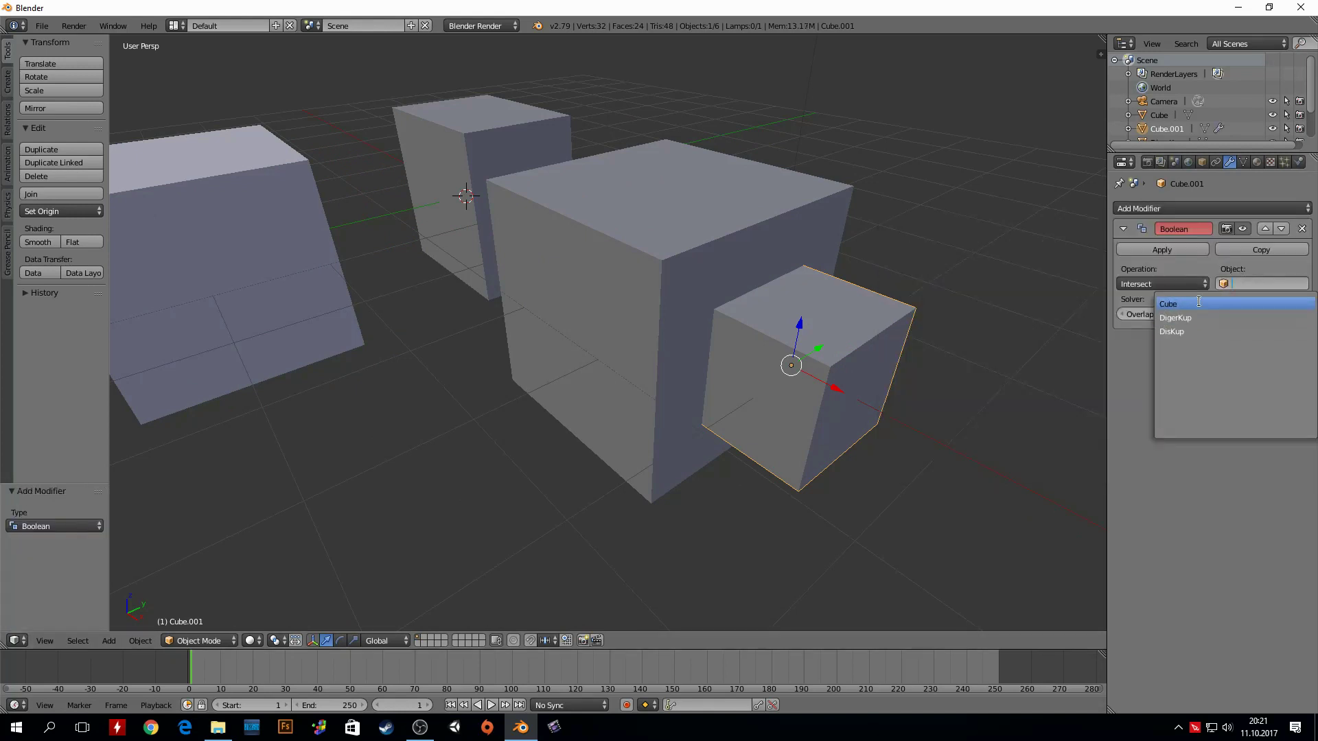
{"action": "left_click", "coordinate": [1182, 330]}
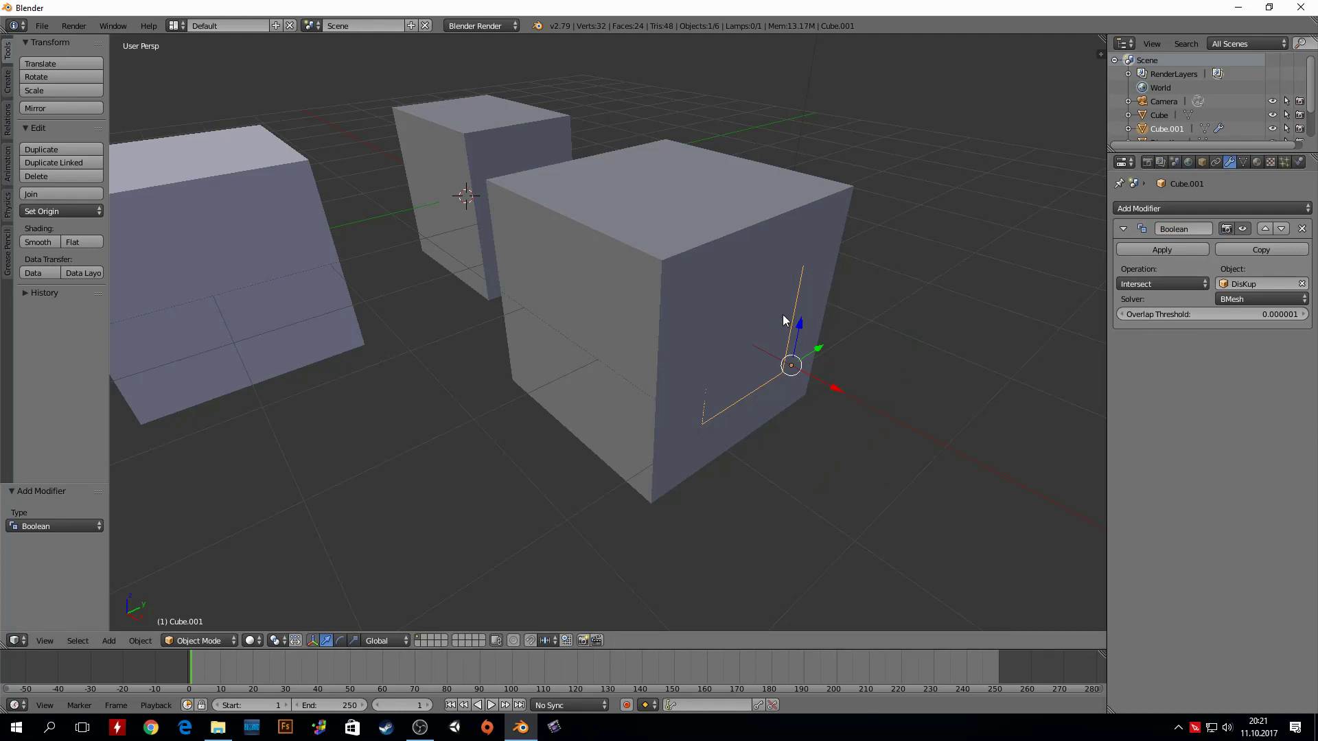
{"action": "mouse_move", "coordinate": [785, 320]}
{"action": "middle_mouse_down"}
{"action": "mouse_move", "coordinate": [774, 344]}
{"action": "mouse_move", "coordinate": [866, 368]}
{"action": "middle_mouse_up"}
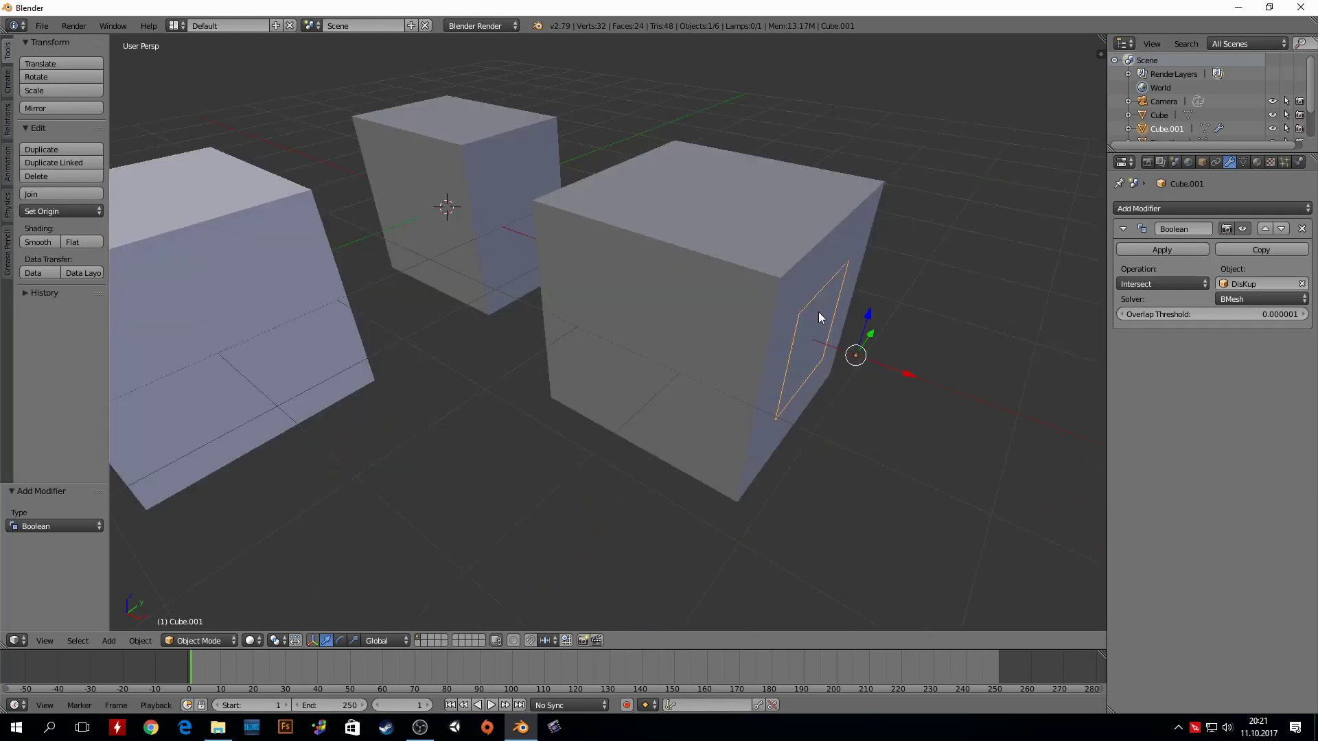
{"action": "right_click", "coordinate": [672, 273]}
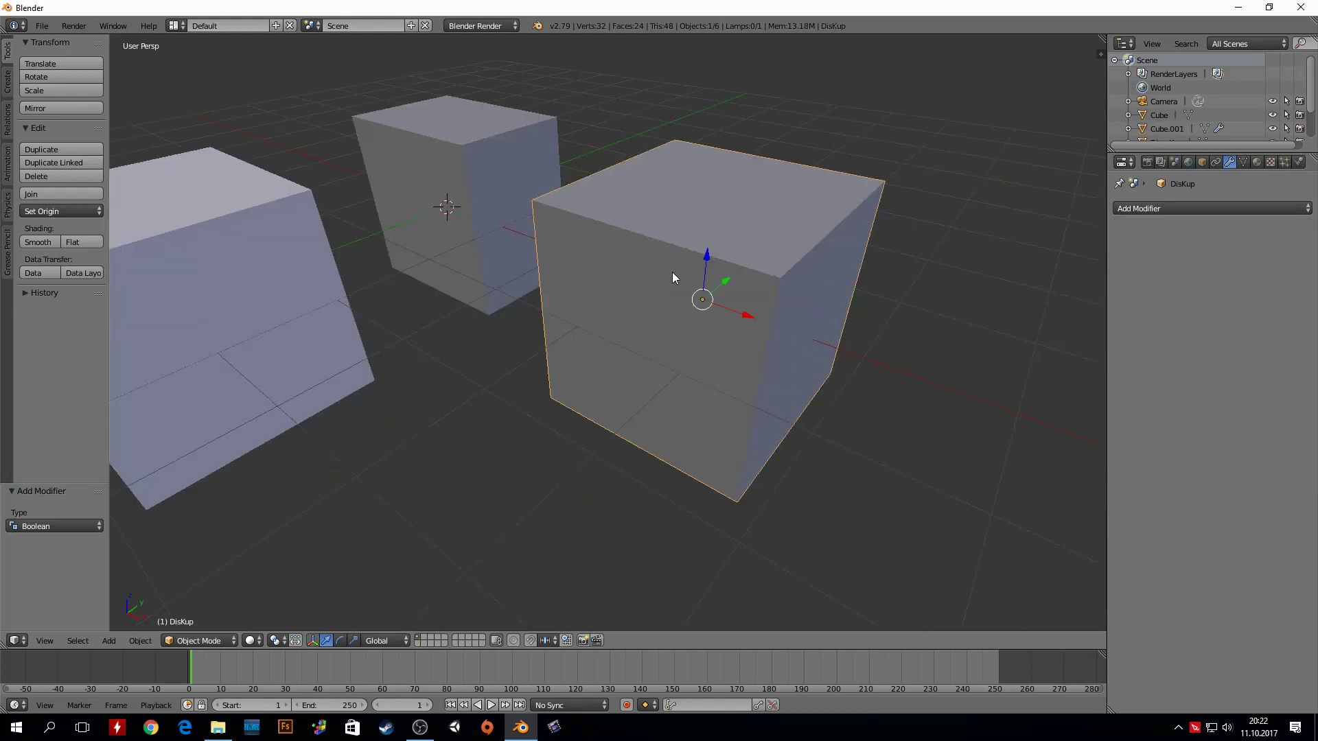
- Start and cancel a move of DisKup, then switch the viewport to wireframe
{"action": "key", "text": "g"}
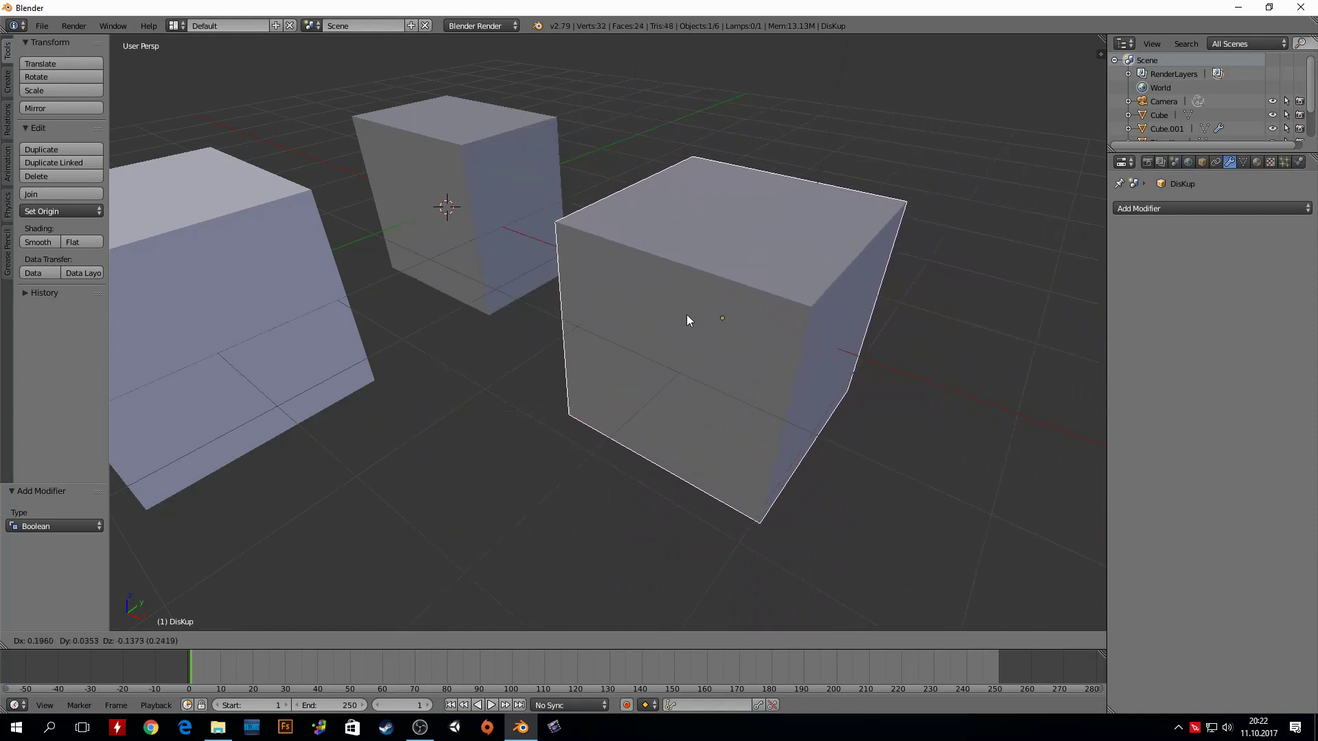
{"action": "key", "text": "Escape"}
{"action": "key", "text": "z"}
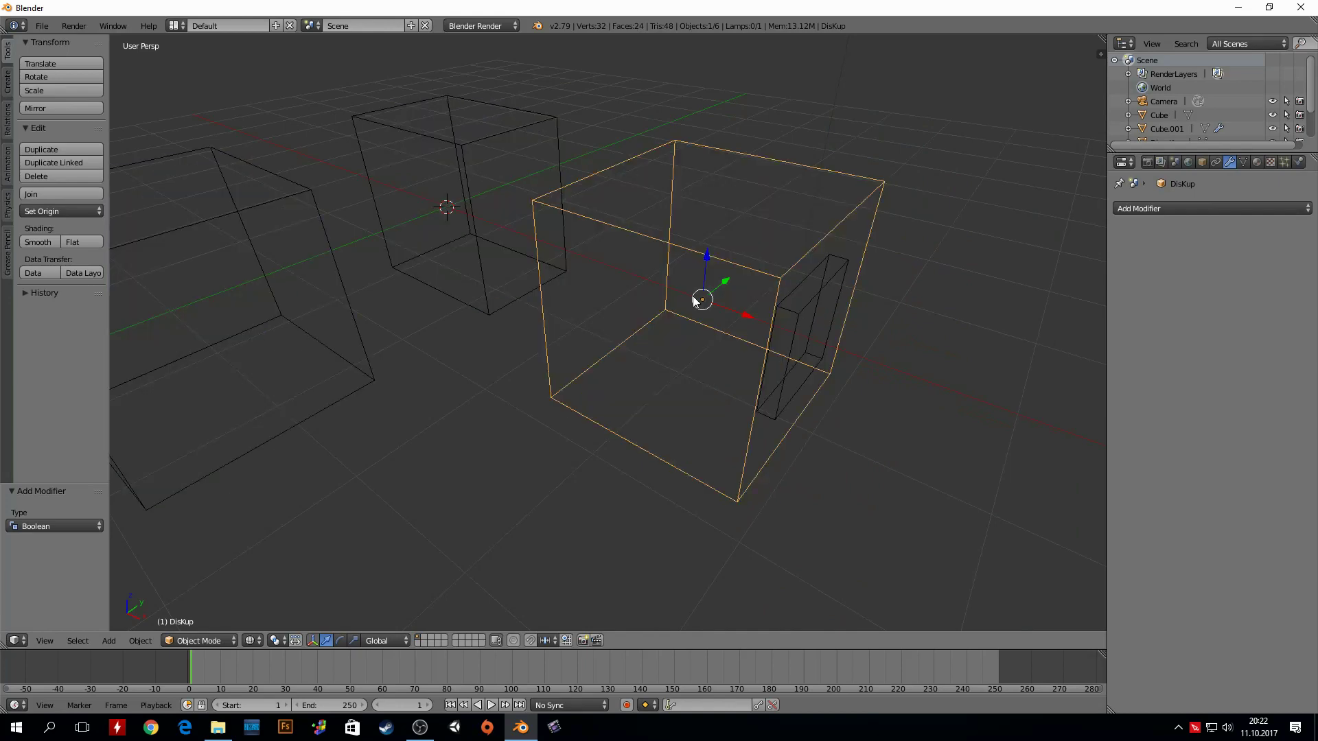
{"action": "mouse_move", "coordinate": [700, 295]}
{"action": "middle_mouse_down"}
{"action": "mouse_move", "coordinate": [711, 266]}
{"action": "mouse_move", "coordinate": [826, 238]}
{"action": "mouse_move", "coordinate": [706, 278]}
{"action": "middle_mouse_up"}
{"action": "scroll", "coordinate": [693, 282], "scroll_direction": "up", "scroll_amount": 3}
{"action": "scroll", "coordinate": [693, 283], "scroll_direction": "down", "scroll_amount": 2}
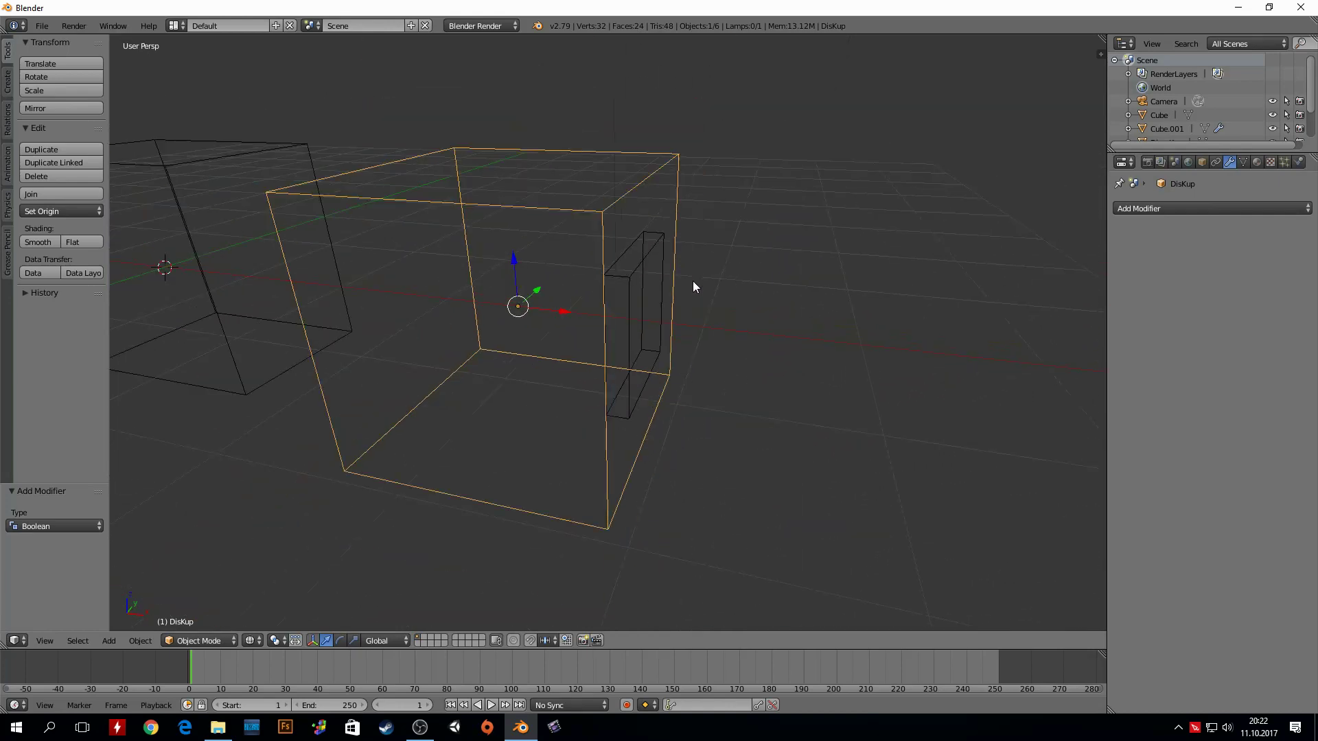
- Select the thin slab, try moving DisKup and cancel, then reselect Cube.001
{"action": "right_click", "coordinate": [639, 328]}
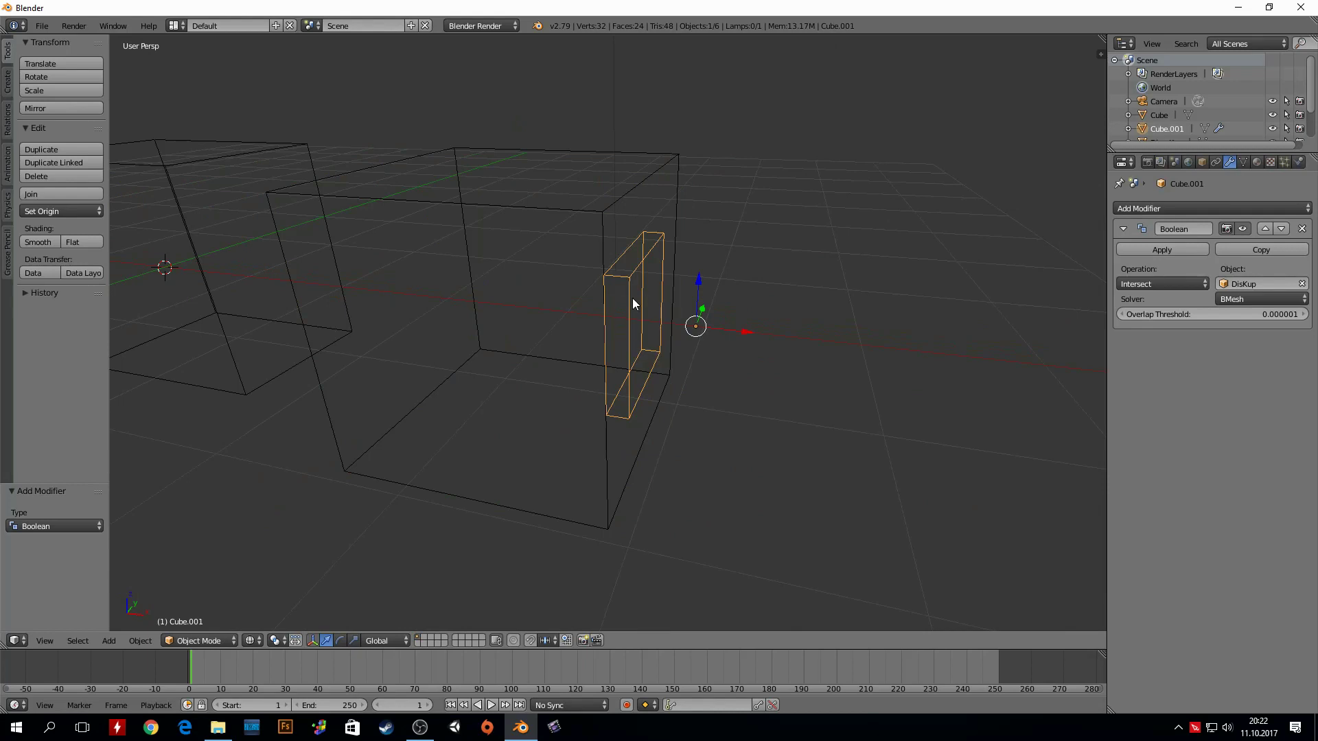
{"action": "right_click", "coordinate": [574, 216]}
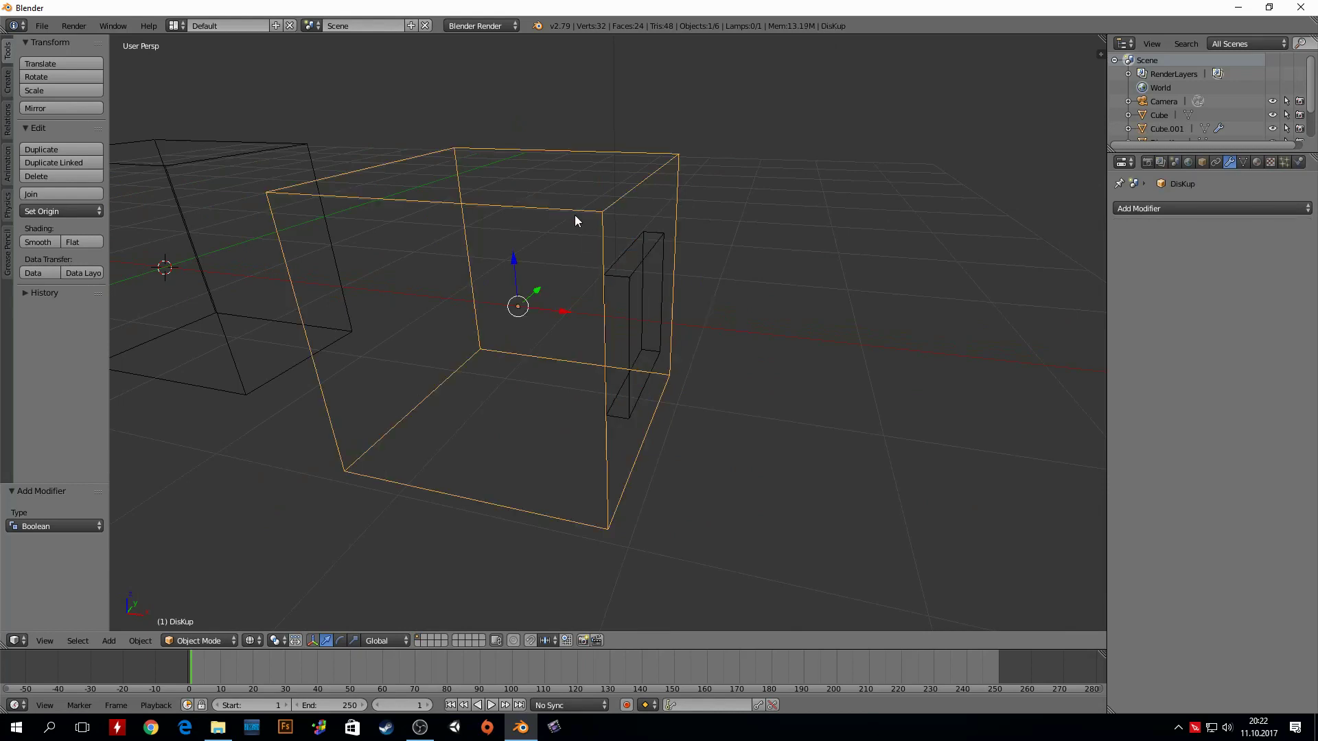
{"action": "key", "text": "g"}
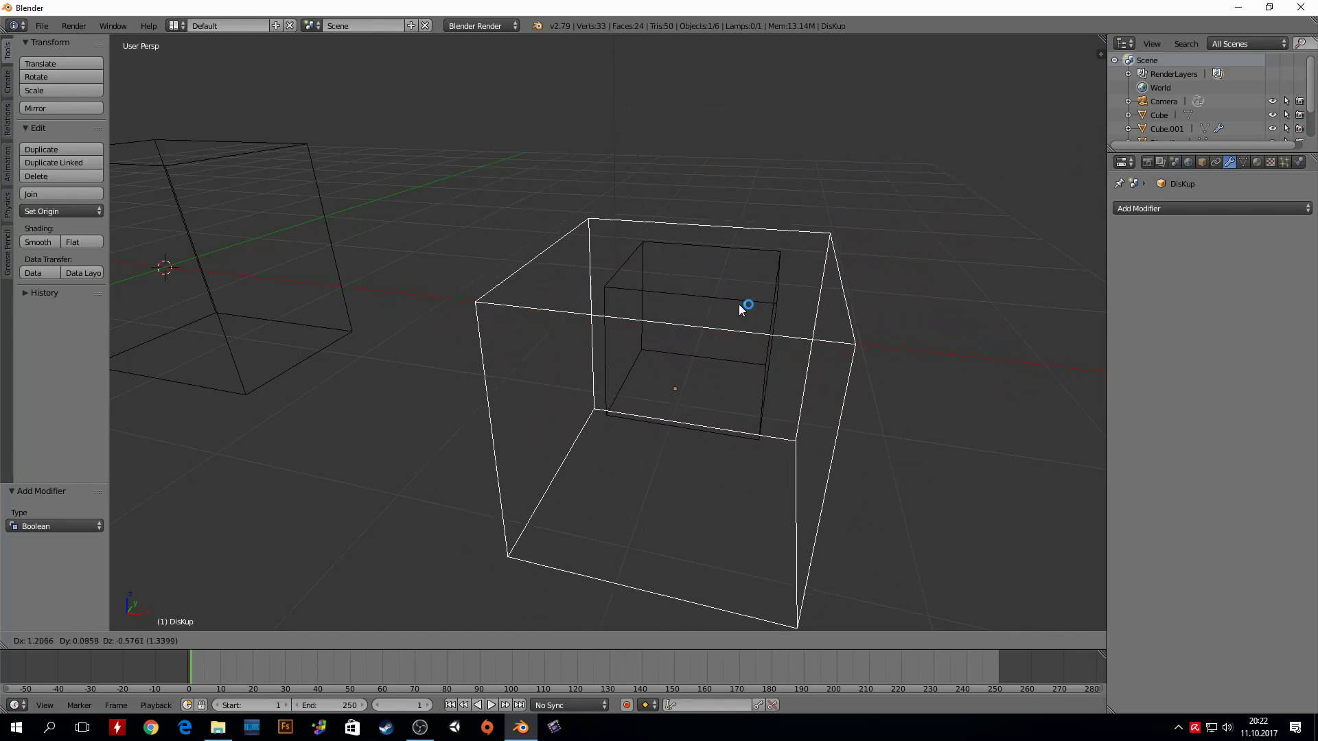
{"action": "right_click", "coordinate": [764, 222]}
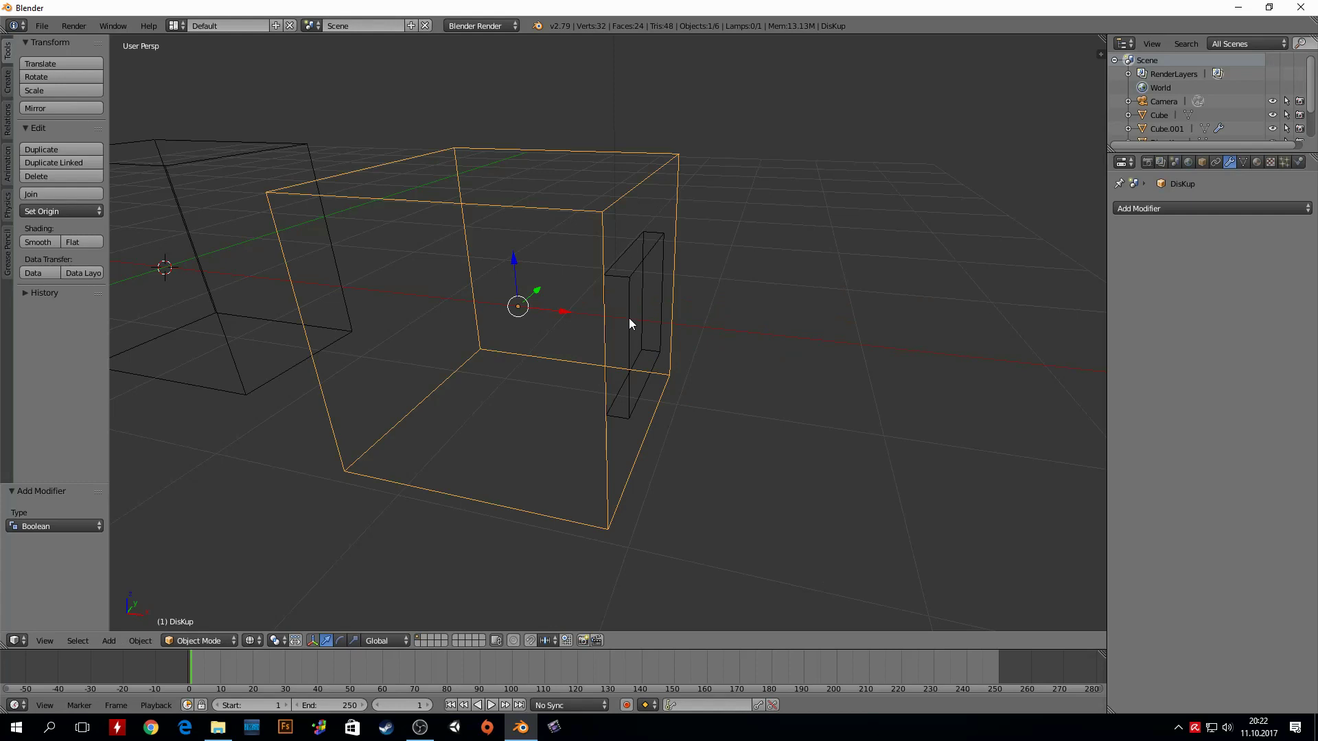
{"action": "right_click", "coordinate": [628, 294]}
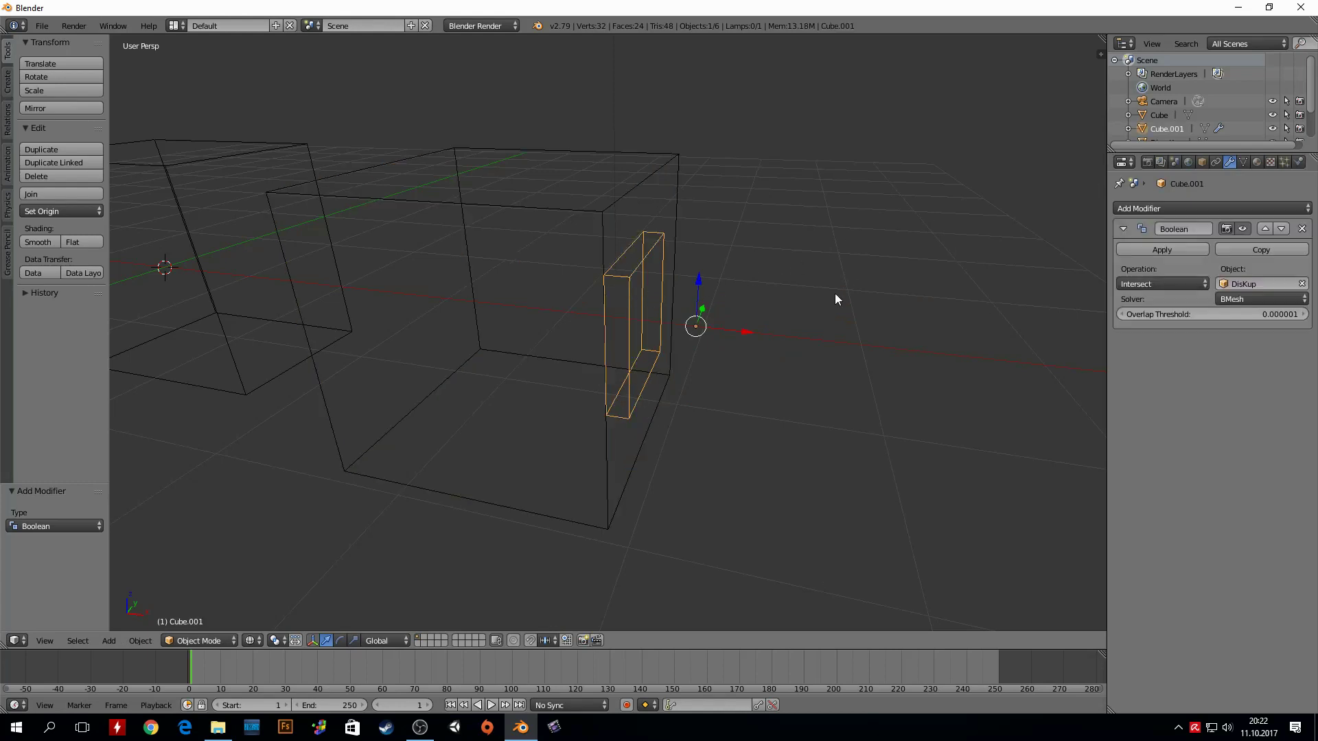
- Apply the intersect result on the slab, return to solid shading, and move DisKup left
{"action": "left_click", "coordinate": [1142, 253]}
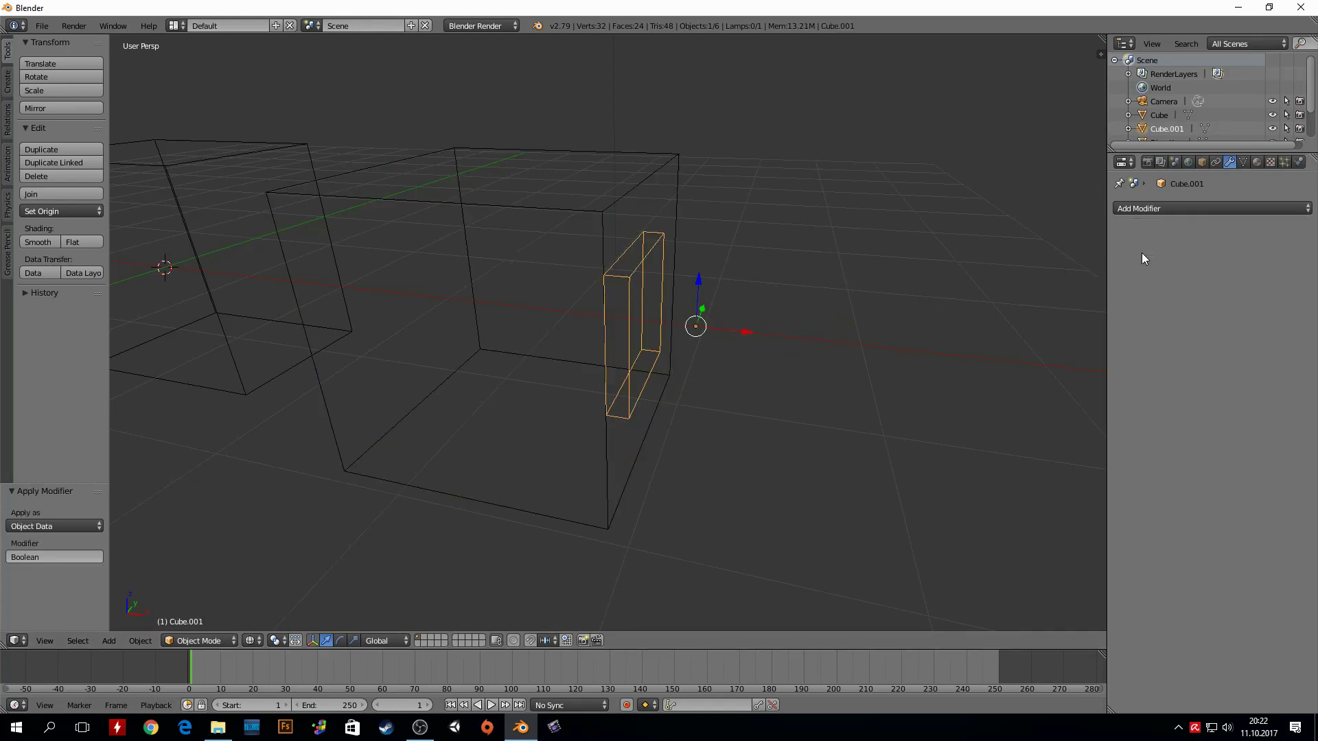
{"action": "key", "text": "z"}
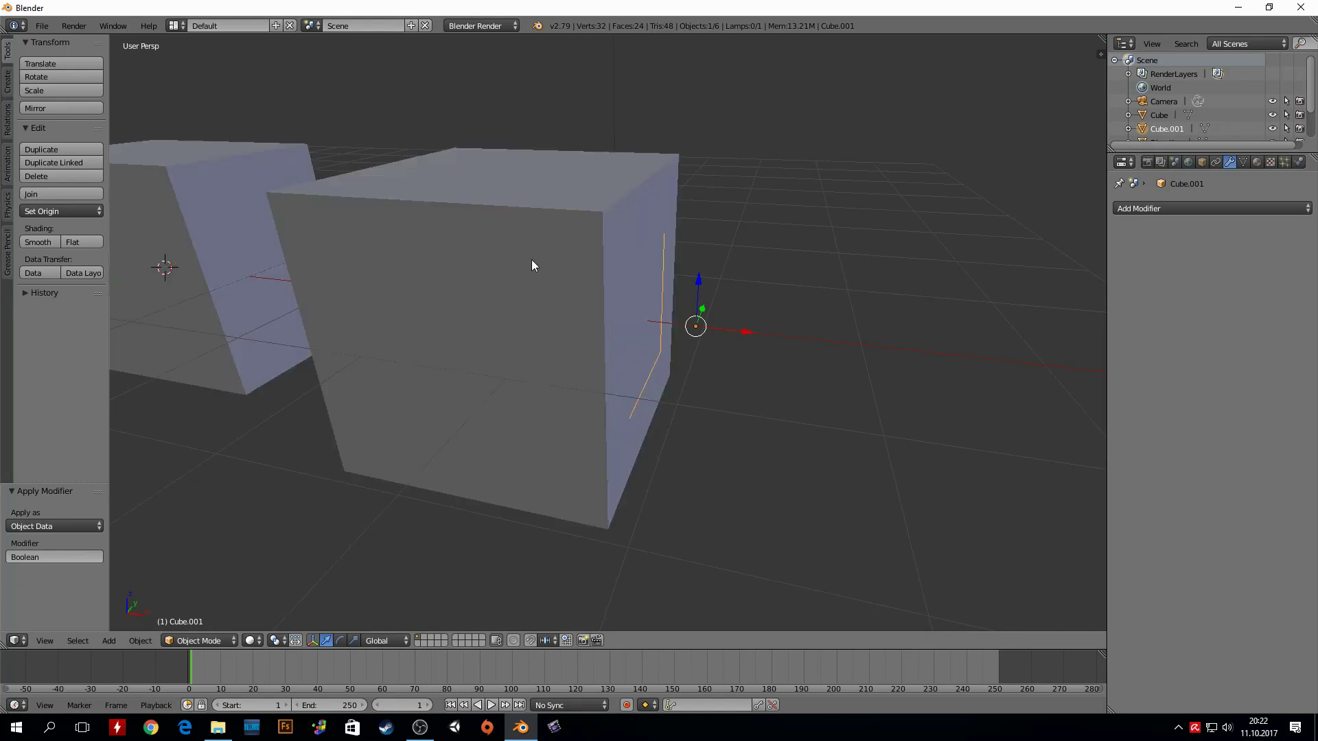
{"action": "right_click", "coordinate": [532, 254]}
{"action": "key", "text": "g"}
{"action": "left_click", "coordinate": [464, 236]}
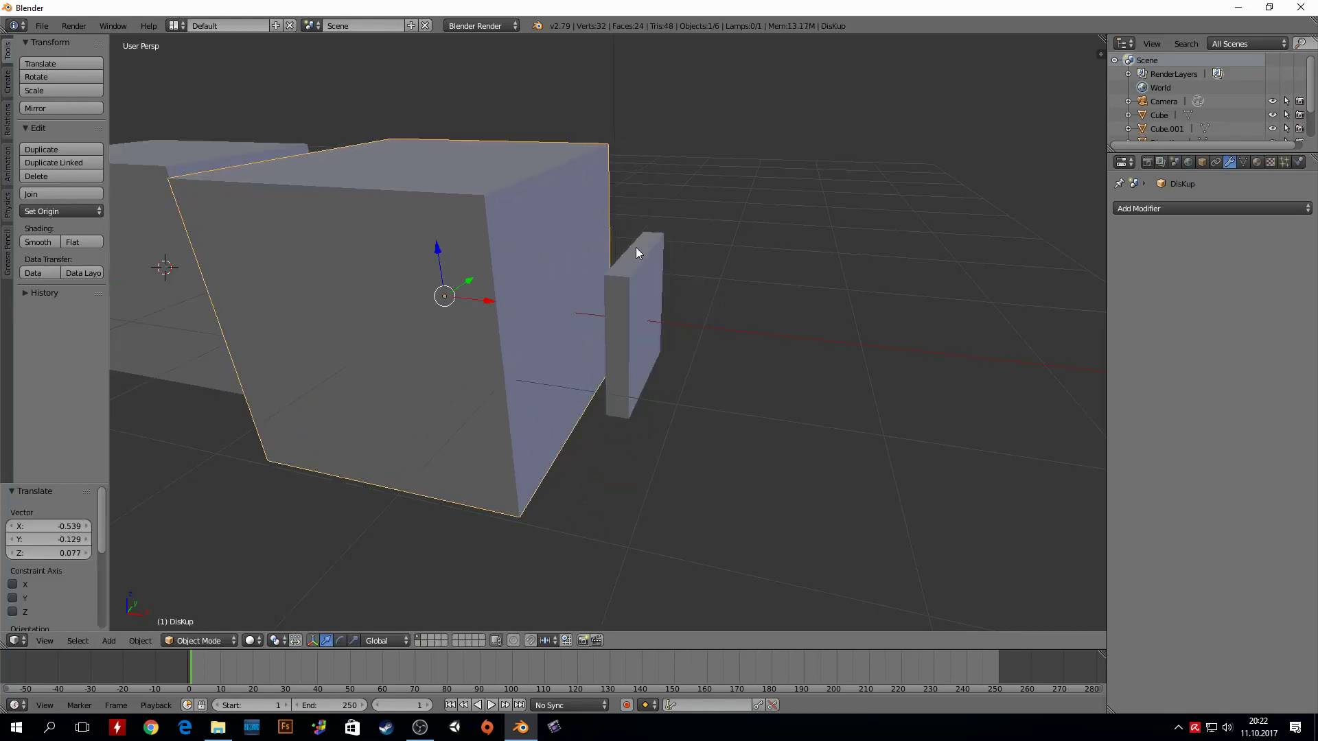
- Orbit around the separate slab to inspect it, then begin reloading the start-up file
{"action": "right_click", "coordinate": [635, 311]}
{"action": "scroll", "coordinate": [636, 310], "scroll_direction": "down", "scroll_amount": 3}
{"action": "mouse_move", "coordinate": [546, 298]}
{"action": "middle_mouse_down"}
{"action": "mouse_move", "coordinate": [607, 252]}
{"action": "mouse_move", "coordinate": [562, 279]}
{"action": "middle_mouse_up"}
{"action": "scroll", "coordinate": [536, 311], "scroll_direction": "up", "scroll_amount": 3}
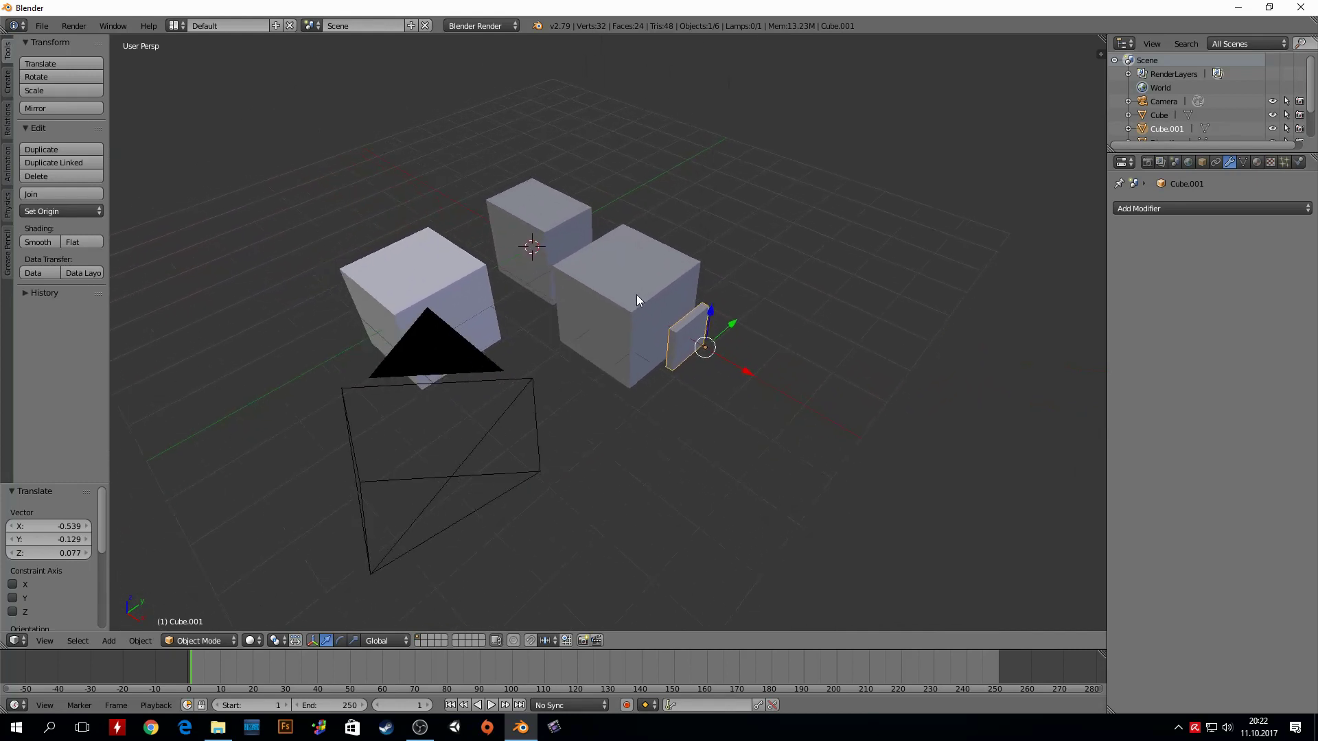
{"action": "mouse_move", "coordinate": [636, 295]}
{"action": "middle_mouse_down"}
{"action": "mouse_move", "coordinate": [693, 247]}
{"action": "mouse_move", "coordinate": [753, 257]}
{"action": "mouse_move", "coordinate": [689, 294]}
{"action": "middle_mouse_up"}
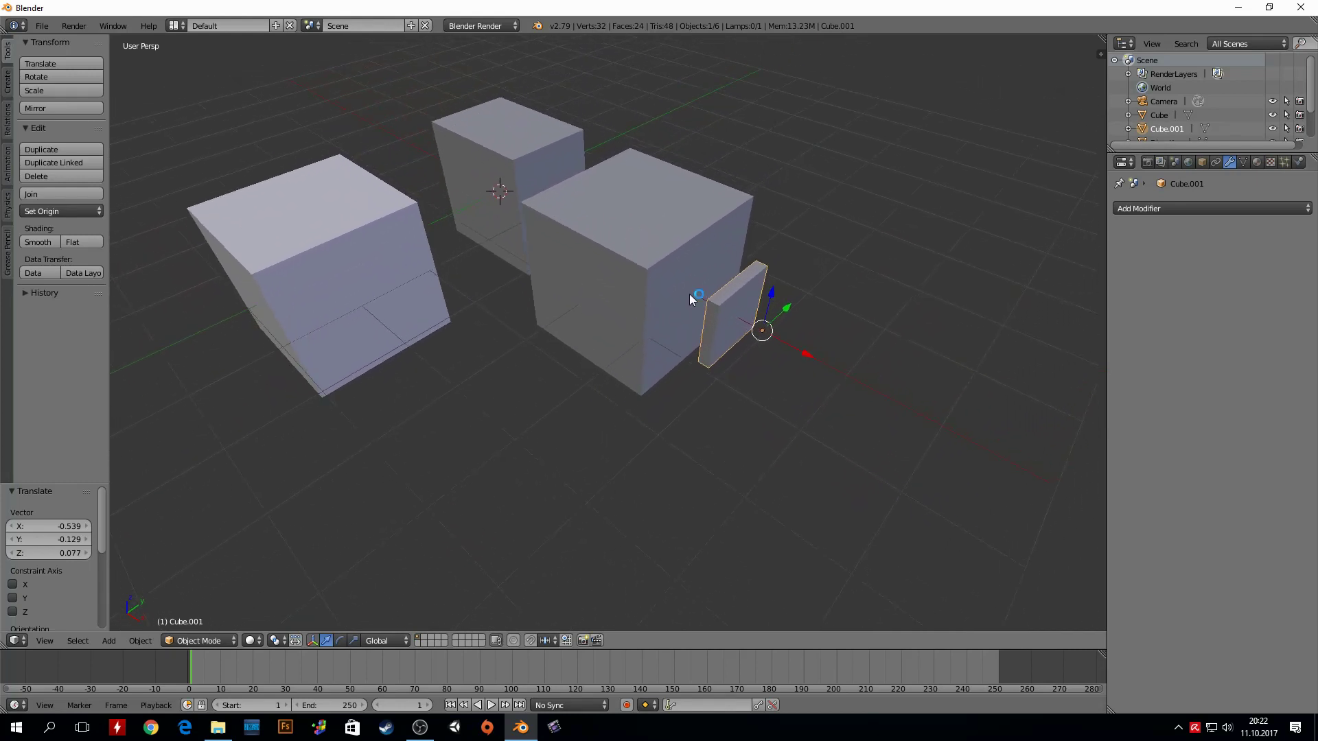
{"action": "right_click", "coordinate": [607, 298]}
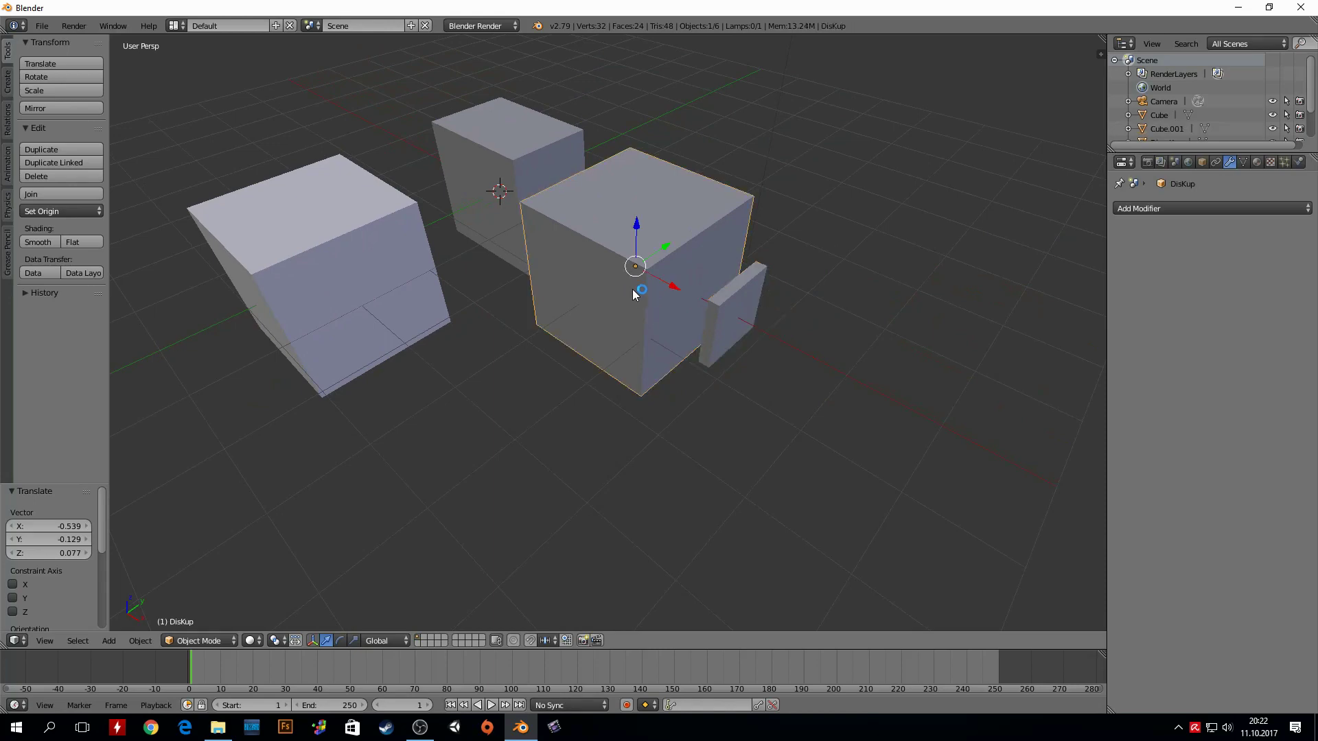
{"action": "left_click", "coordinate": [41, 26]}
- In the reloaded default scene, add a smaller cube moved -1.262 along Y into the original's side
{"action": "left_click", "coordinate": [52, 52]}
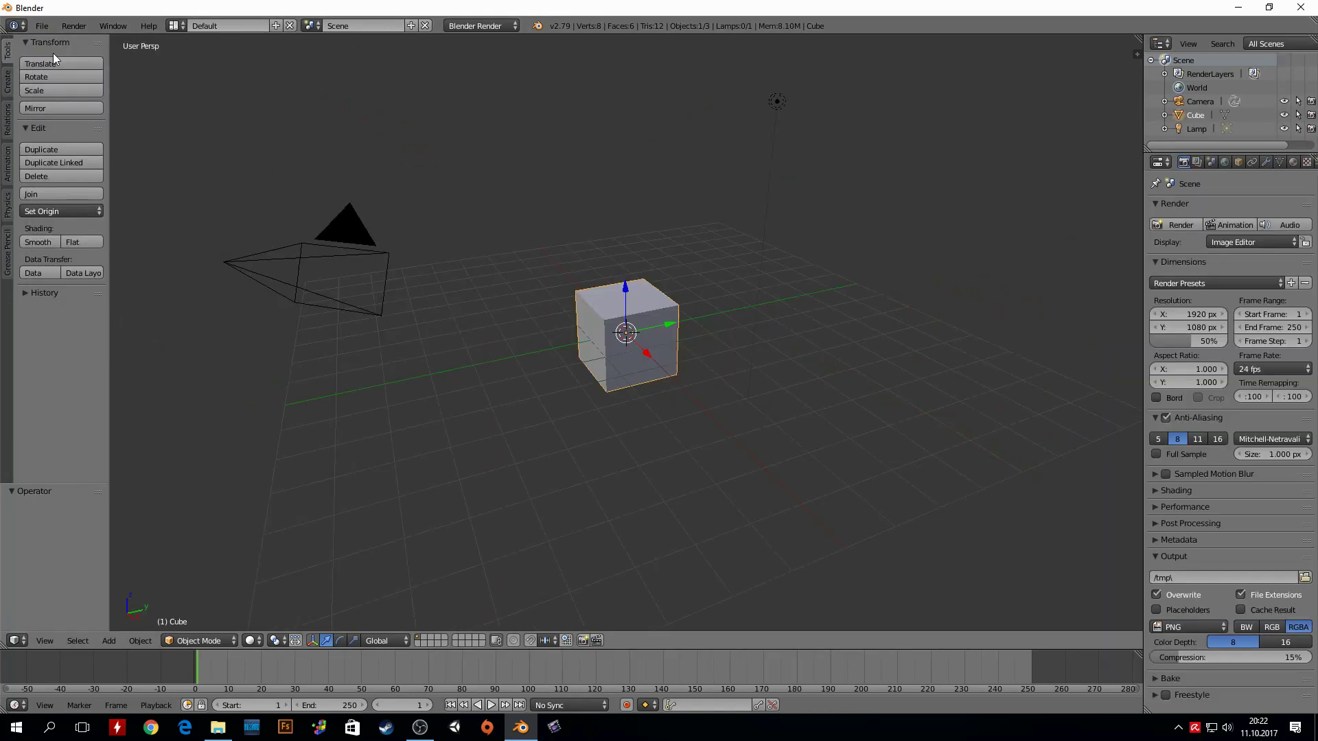
{"action": "scroll", "coordinate": [599, 310], "scroll_direction": "up", "scroll_amount": 2}
{"action": "key", "text": "shift+a"}
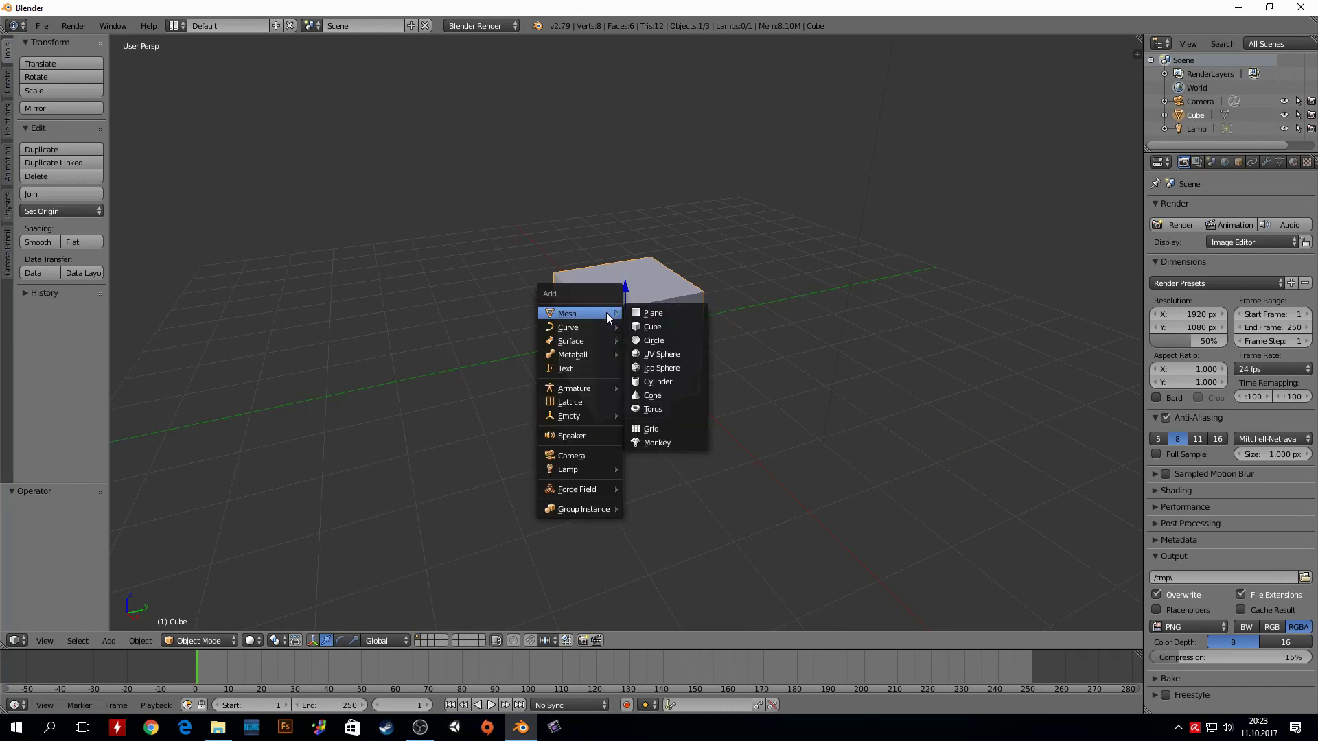
{"action": "left_click", "coordinate": [681, 327]}
{"action": "key", "text": "s"}
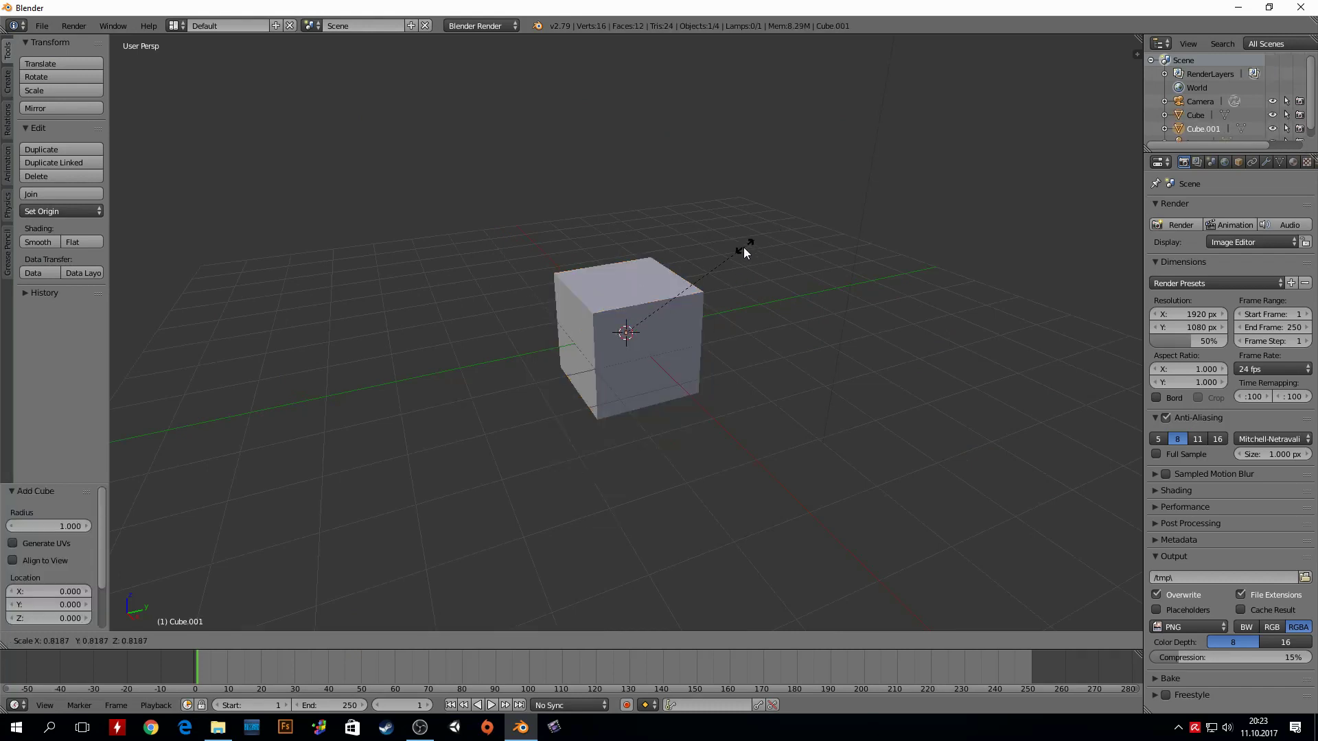
{"action": "left_click", "coordinate": [731, 257]}
{"action": "key", "text": "g"}
{"action": "key", "text": "x"}
{"action": "left_click", "coordinate": [591, 343]}
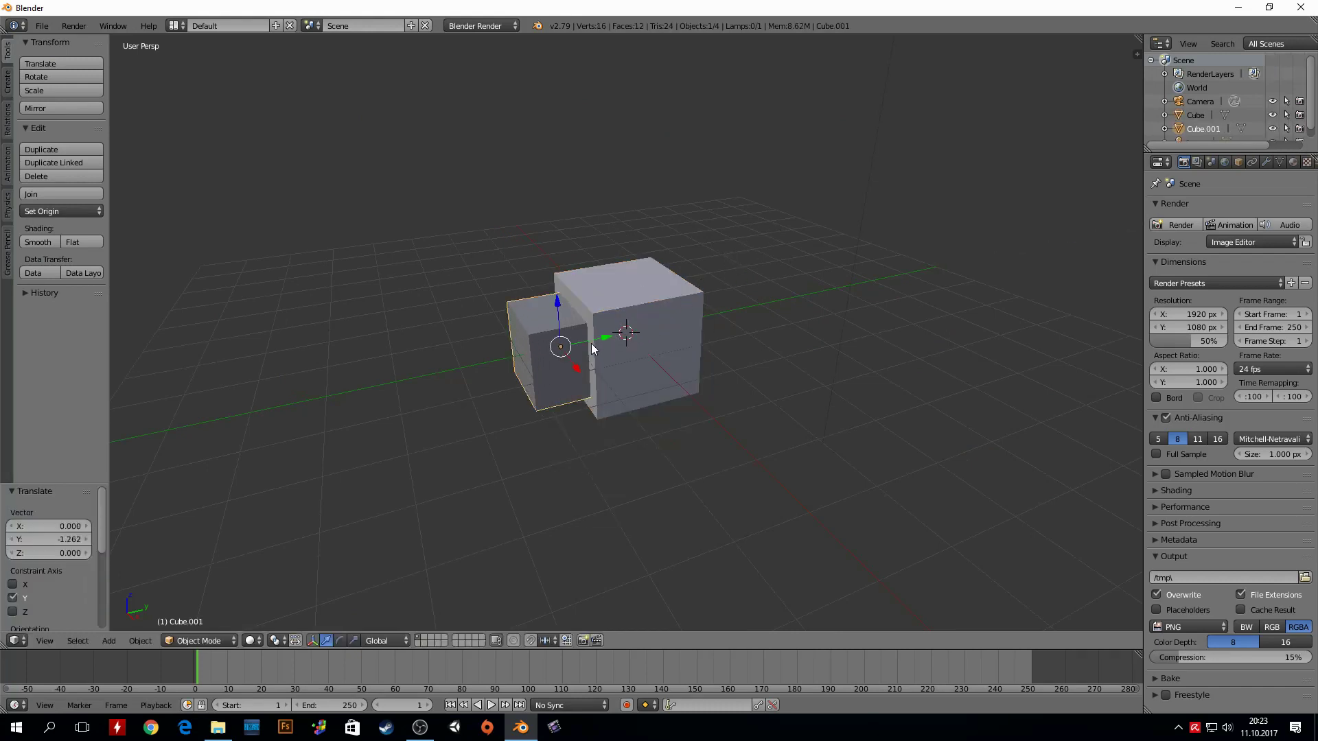
{"action": "left_click", "coordinate": [1266, 163]}
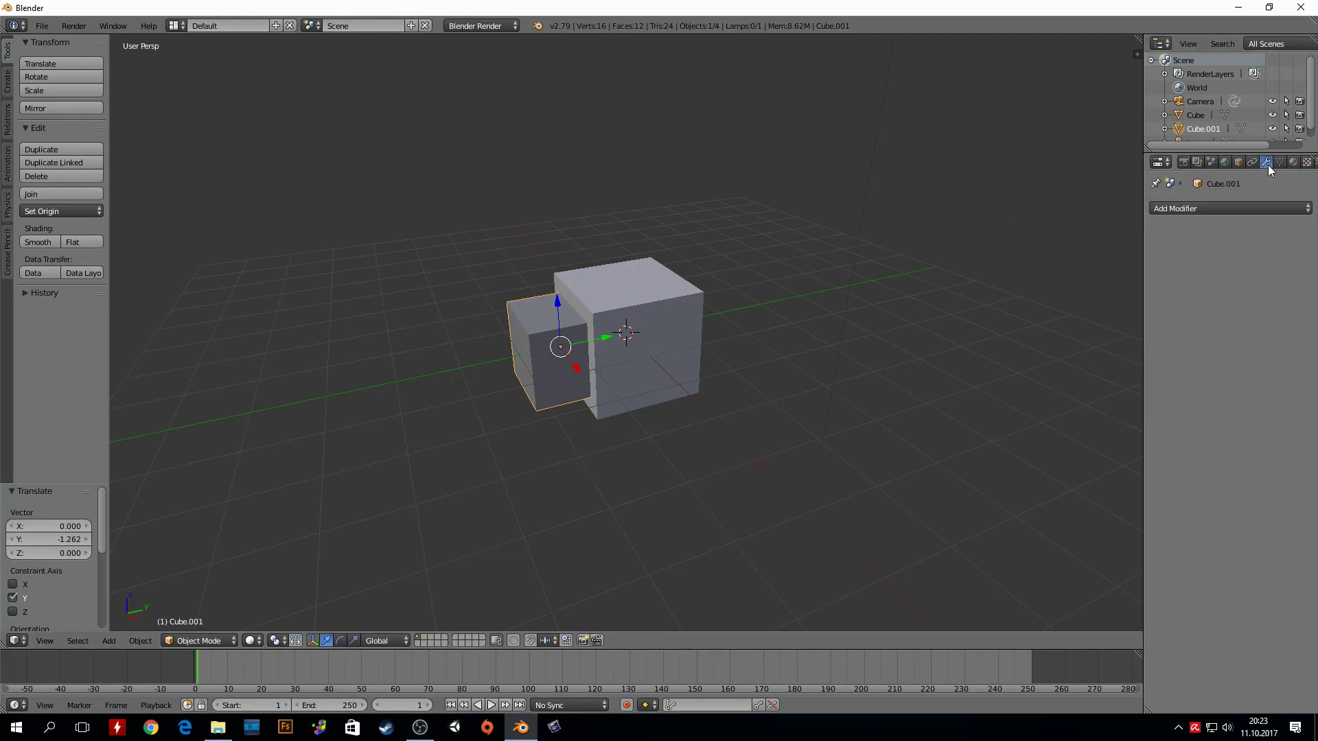
- Give Cube.001 a Boolean Union modifier with Cube, apply it, and select the big Cube
{"action": "left_click", "coordinate": [1200, 208]}
{"action": "left_click", "coordinate": [1050, 271]}
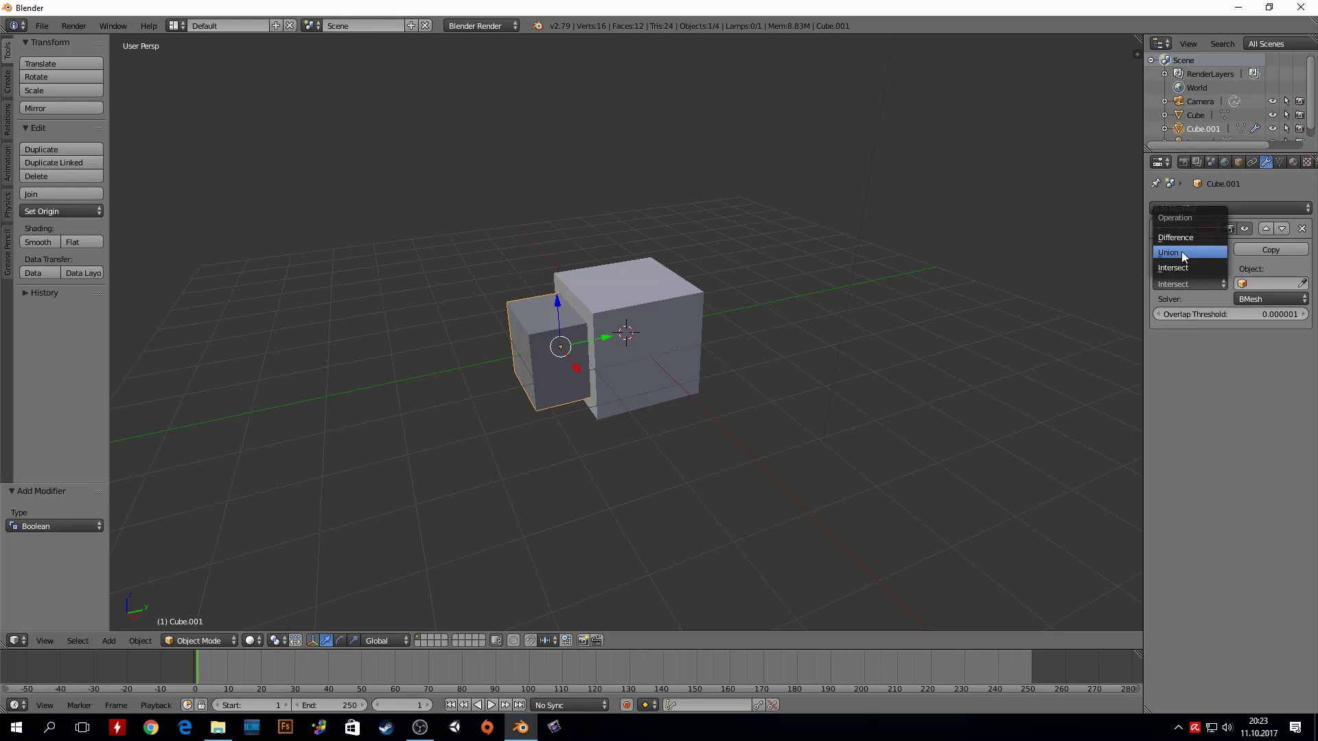
{"action": "left_click", "coordinate": [1181, 251]}
{"action": "left_click", "coordinate": [1271, 282]}
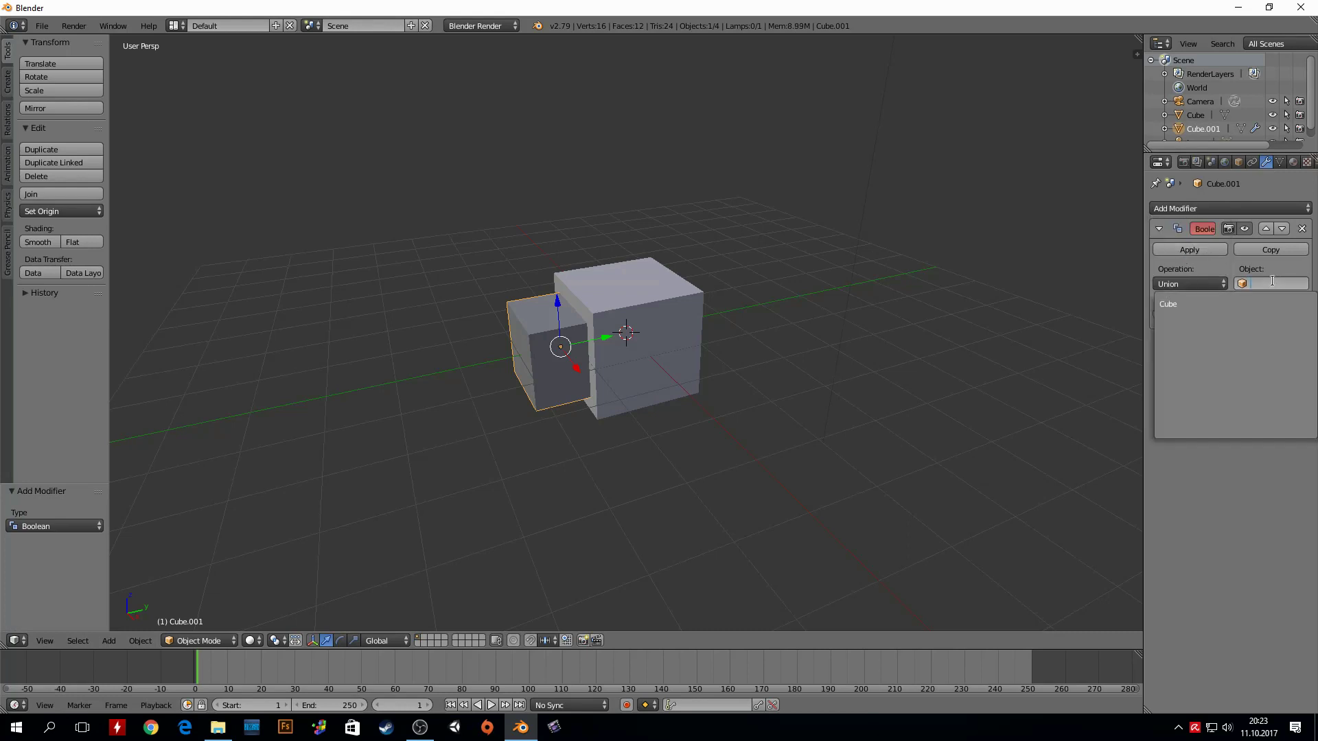
{"action": "left_click", "coordinate": [1206, 305]}
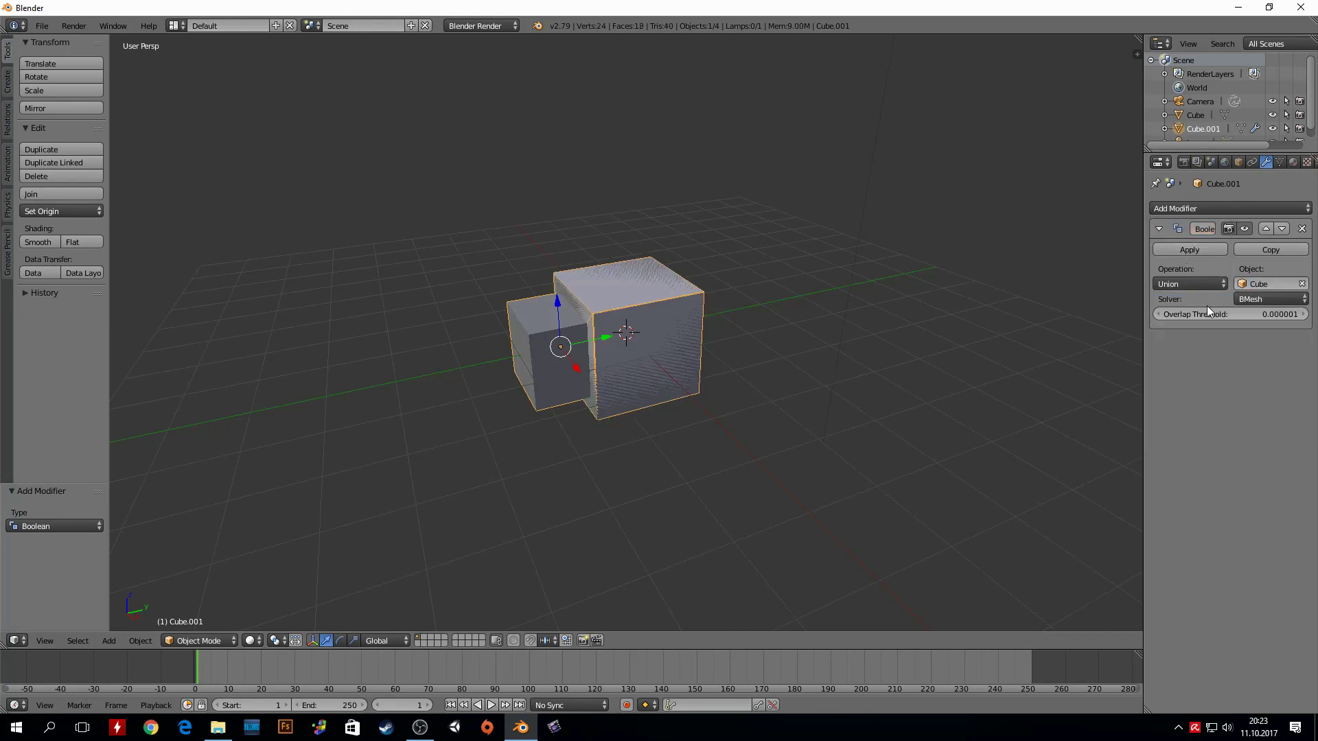
{"action": "left_click", "coordinate": [1180, 248]}
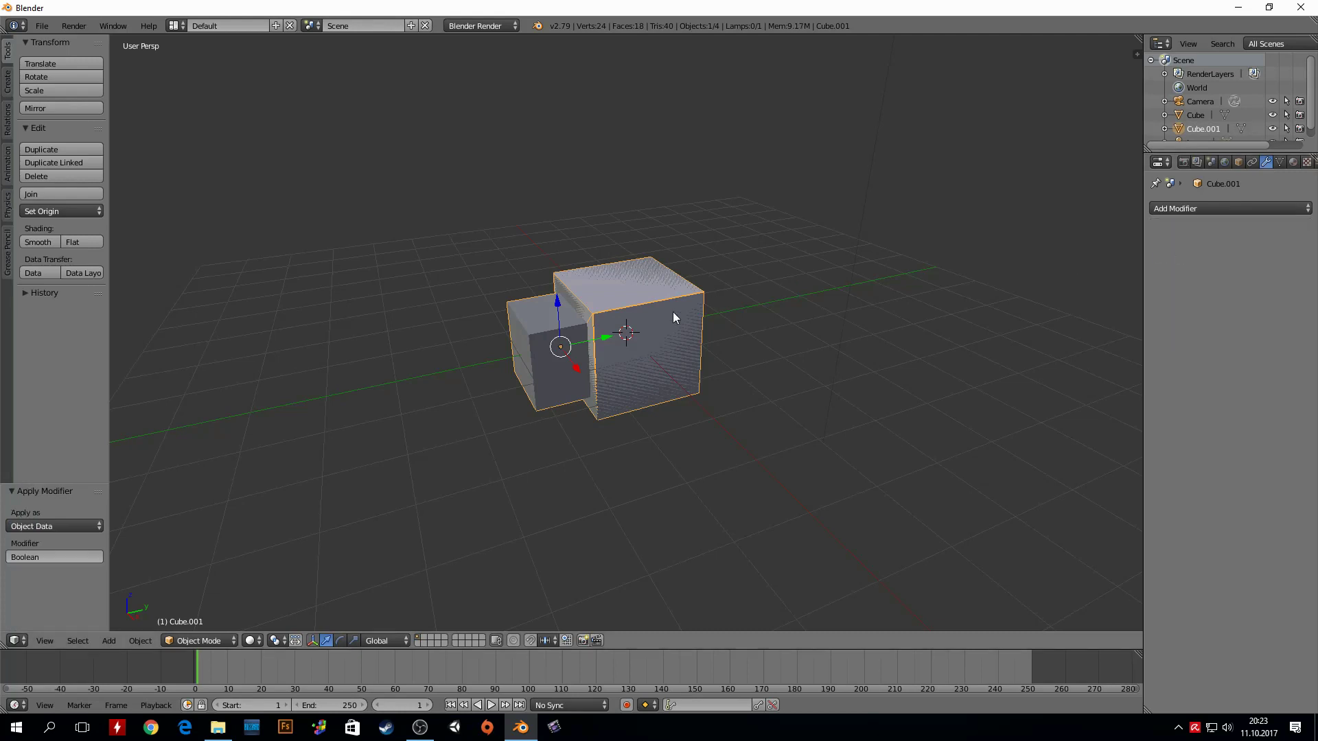
{"action": "right_click", "coordinate": [660, 330]}
- Move the big Cube up-right and Cube.001 to a separate spot
{"action": "key", "text": "g"}
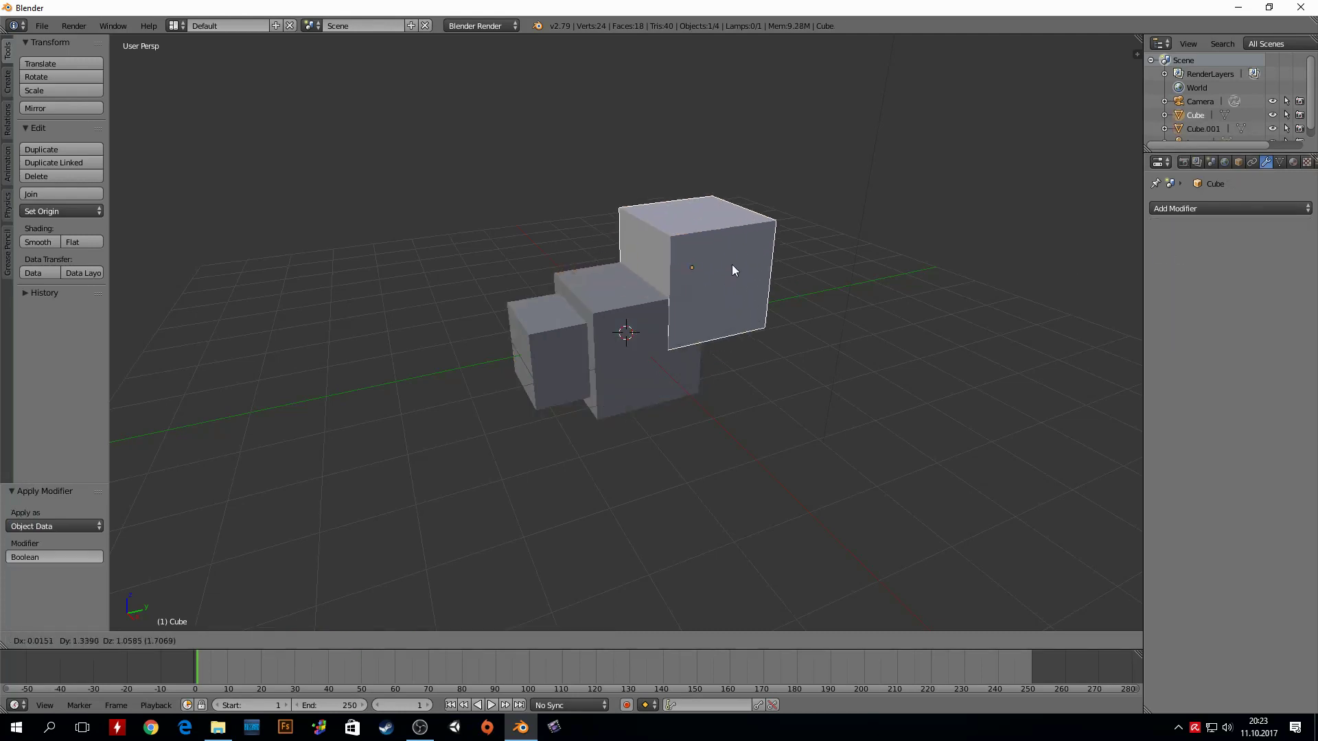
{"action": "left_click", "coordinate": [889, 195]}
{"action": "right_click", "coordinate": [665, 343]}
{"action": "key", "text": "g"}
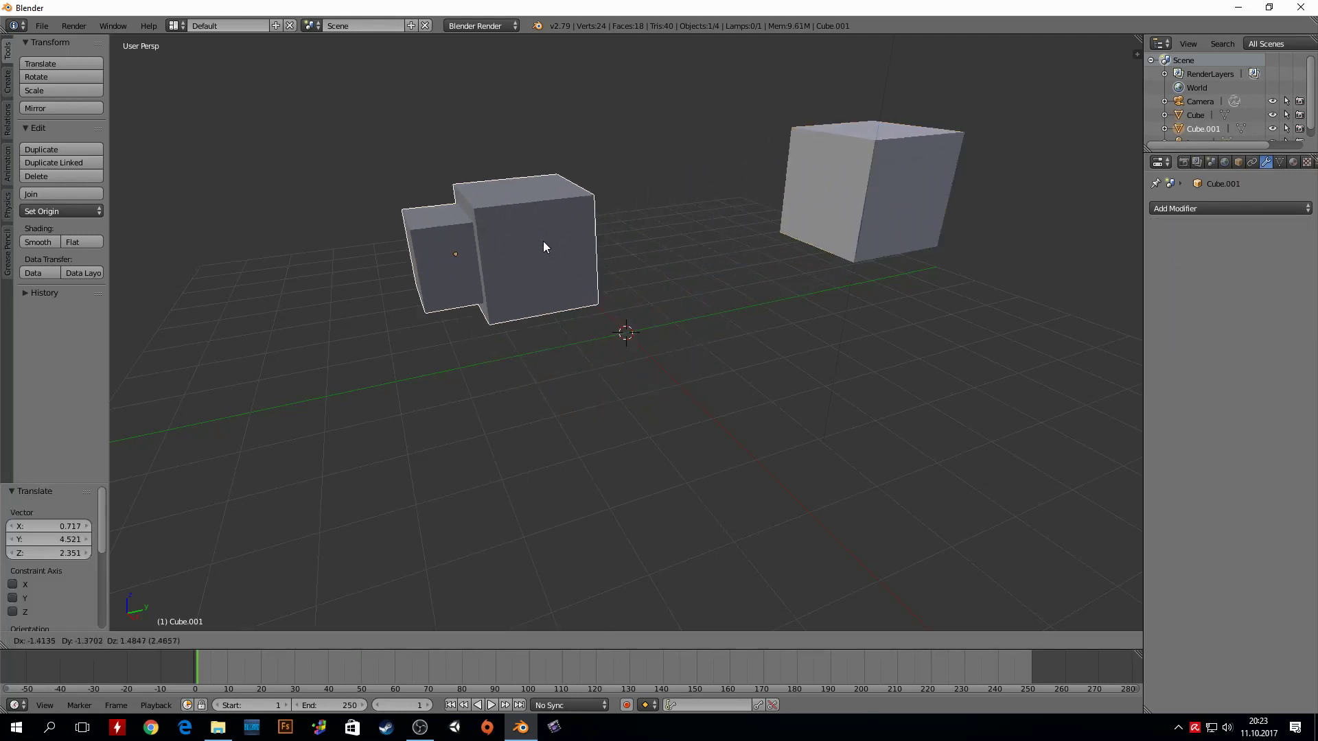
{"action": "left_click", "coordinate": [405, 251]}
{"action": "mouse_move", "coordinate": [404, 251]}
{"action": "middle_mouse_down"}
{"action": "mouse_move", "coordinate": [364, 229]}
{"action": "mouse_move", "coordinate": [433, 225]}
{"action": "mouse_move", "coordinate": [652, 261]}
{"action": "mouse_move", "coordinate": [648, 272]}
{"action": "middle_mouse_up"}
- In Edit Mode, select faces of Cube.001 and inspect the unioned geometry in wireframe
{"action": "key", "text": "Tab"}
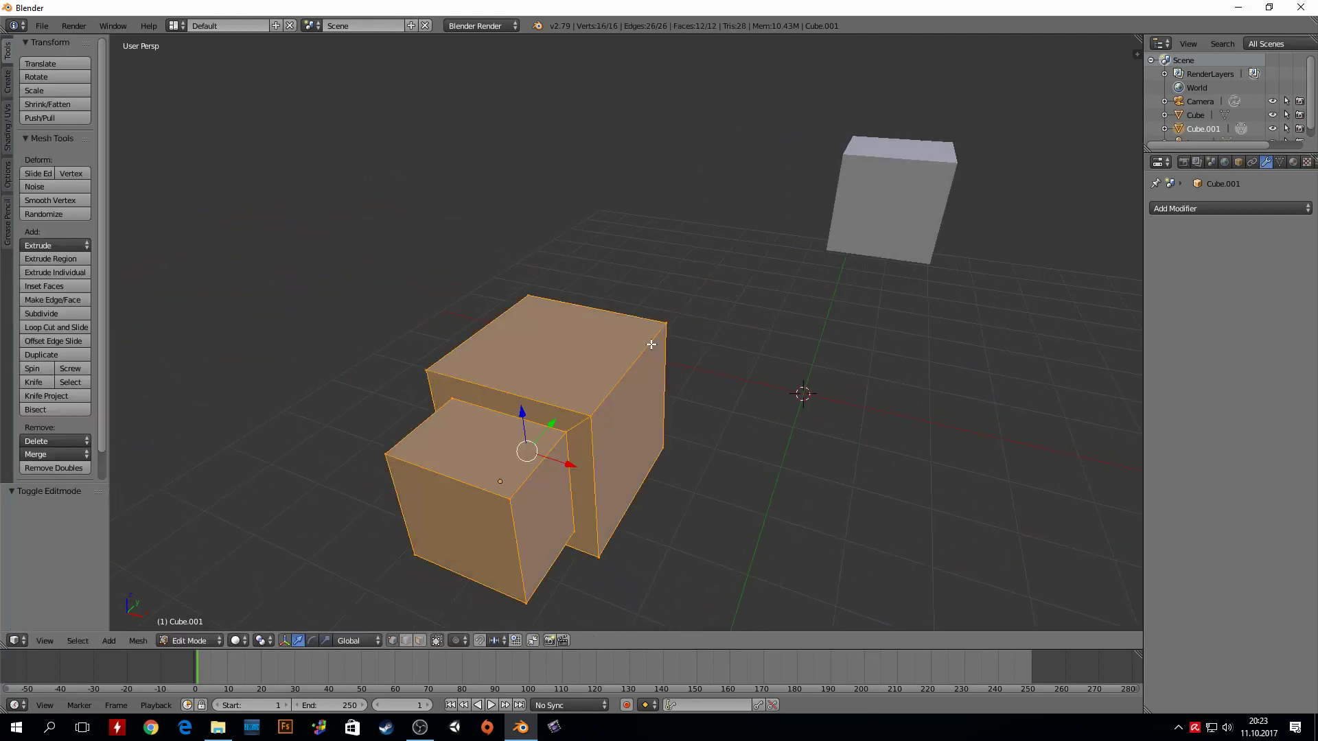
{"action": "middle_click_drag", "start_coordinate": [650, 350], "coordinate": [571, 454]}
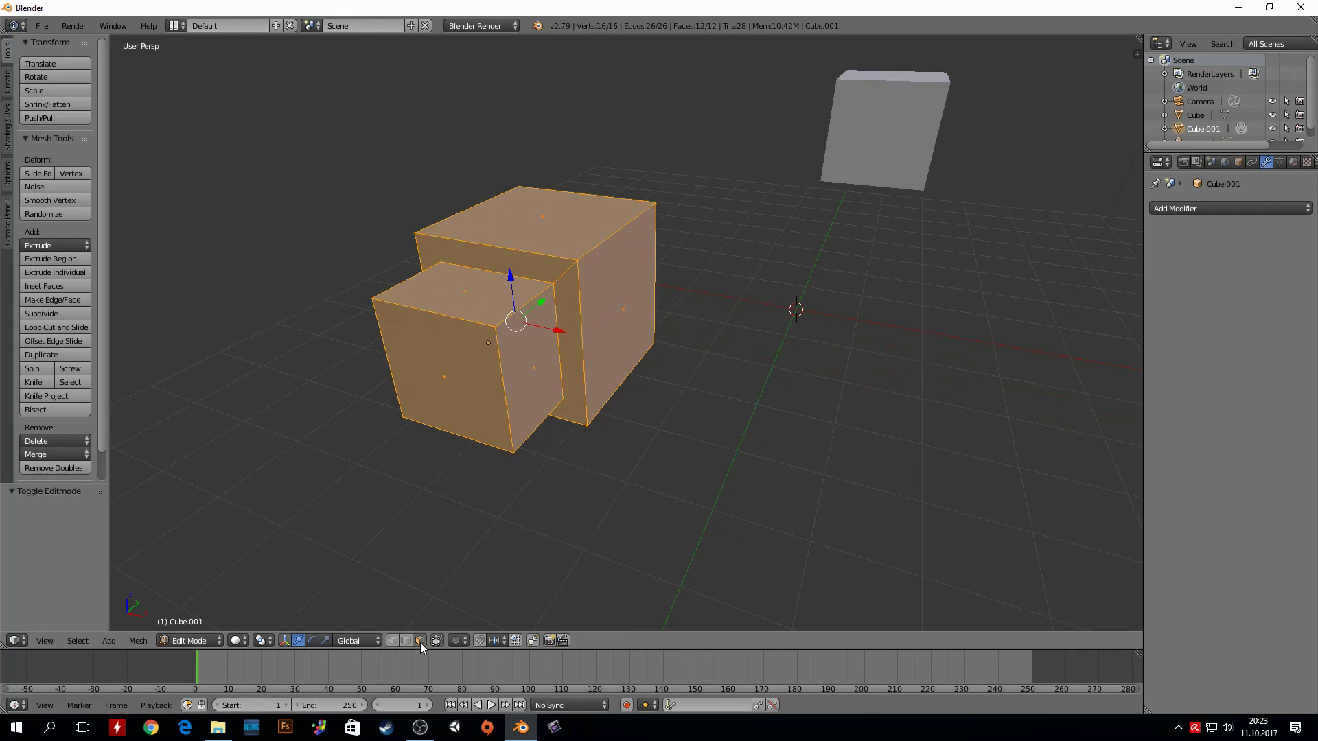
{"action": "left_click", "coordinate": [420, 640]}
{"action": "right_click", "coordinate": [476, 323]}
{"action": "right_click", "coordinate": [504, 260]}
{"action": "mouse_move", "coordinate": [504, 259]}
{"action": "middle_mouse_down"}
{"action": "mouse_move", "coordinate": [586, 236]}
{"action": "mouse_move", "coordinate": [725, 336]}
{"action": "mouse_move", "coordinate": [837, 215]}
{"action": "mouse_move", "coordinate": [759, 236]}
{"action": "middle_mouse_up"}
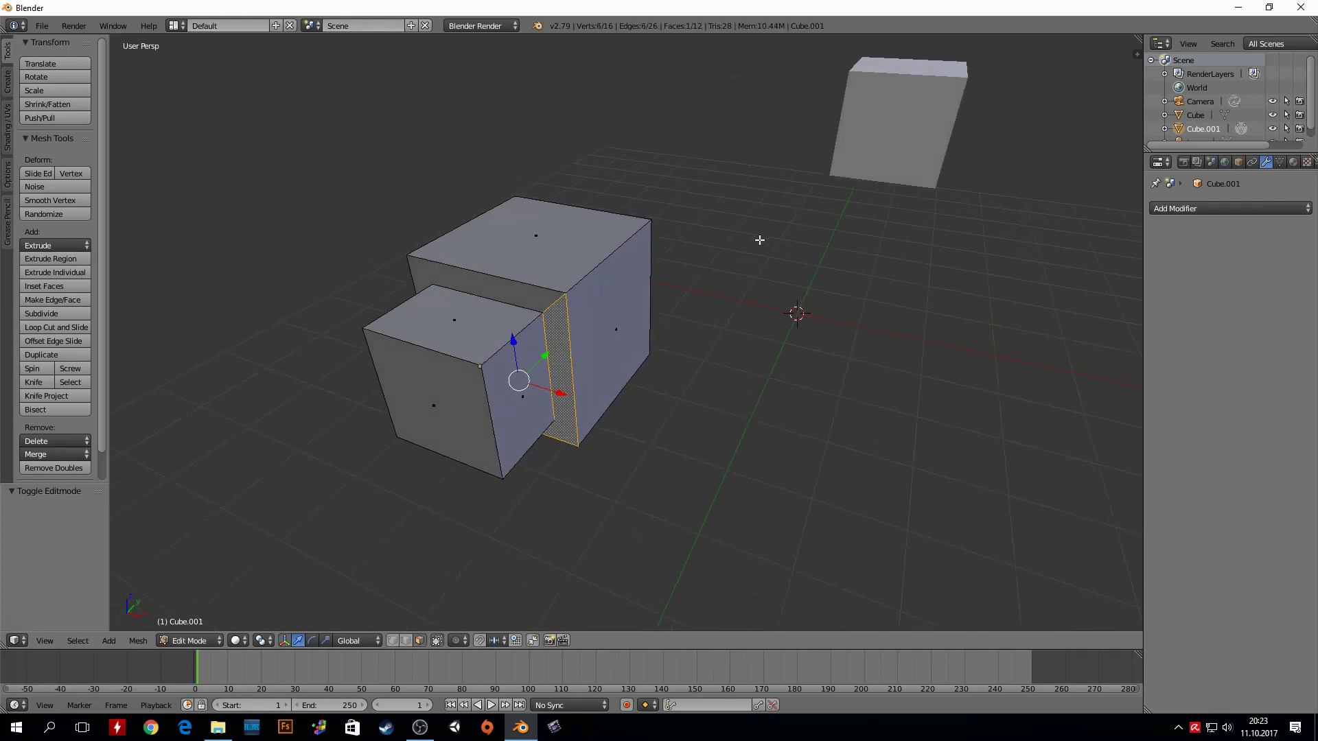
{"action": "key", "text": "z"}
{"action": "scroll", "coordinate": [523, 315], "scroll_direction": "up", "scroll_amount": 5}
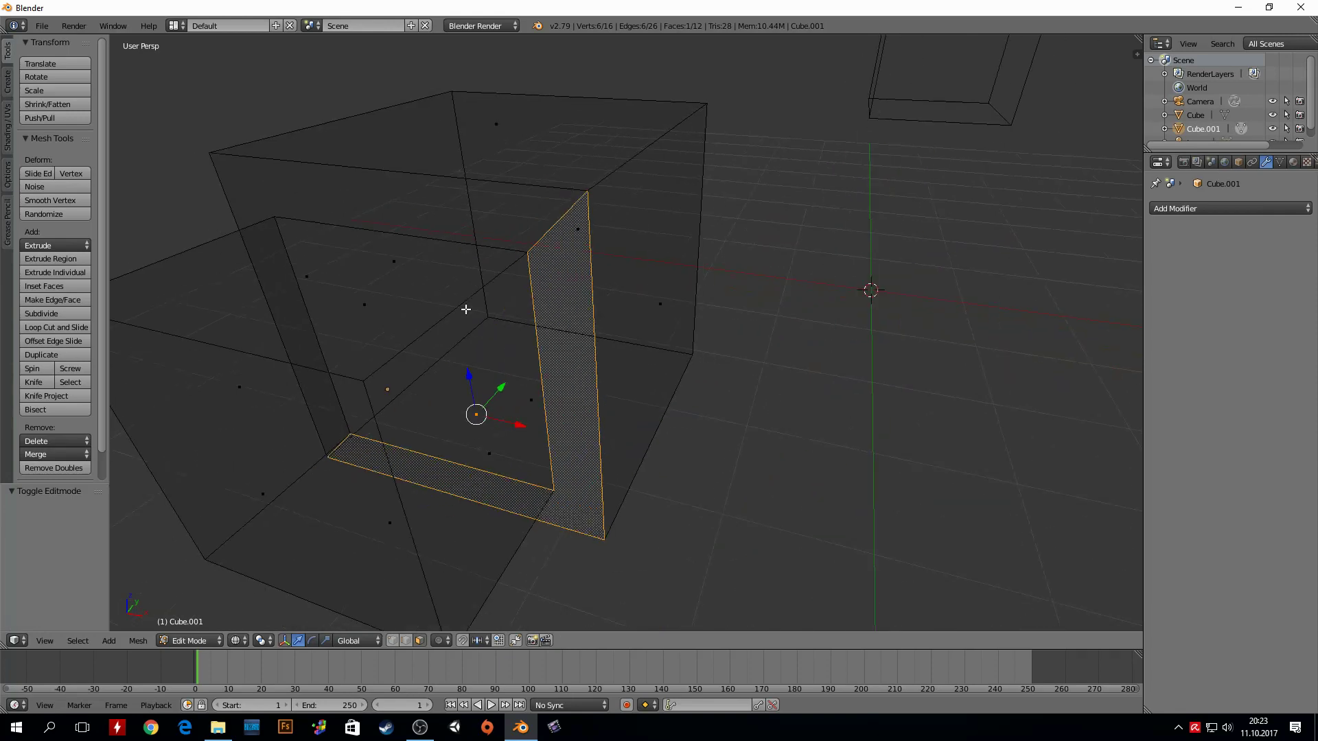
{"action": "mouse_move", "coordinate": [464, 320]}
{"action": "middle_mouse_down"}
{"action": "mouse_move", "coordinate": [429, 288]}
{"action": "mouse_move", "coordinate": [579, 315]}
{"action": "mouse_move", "coordinate": [482, 321]}
{"action": "middle_mouse_up"}
{"action": "scroll", "coordinate": [446, 296], "scroll_direction": "down", "scroll_amount": 3}
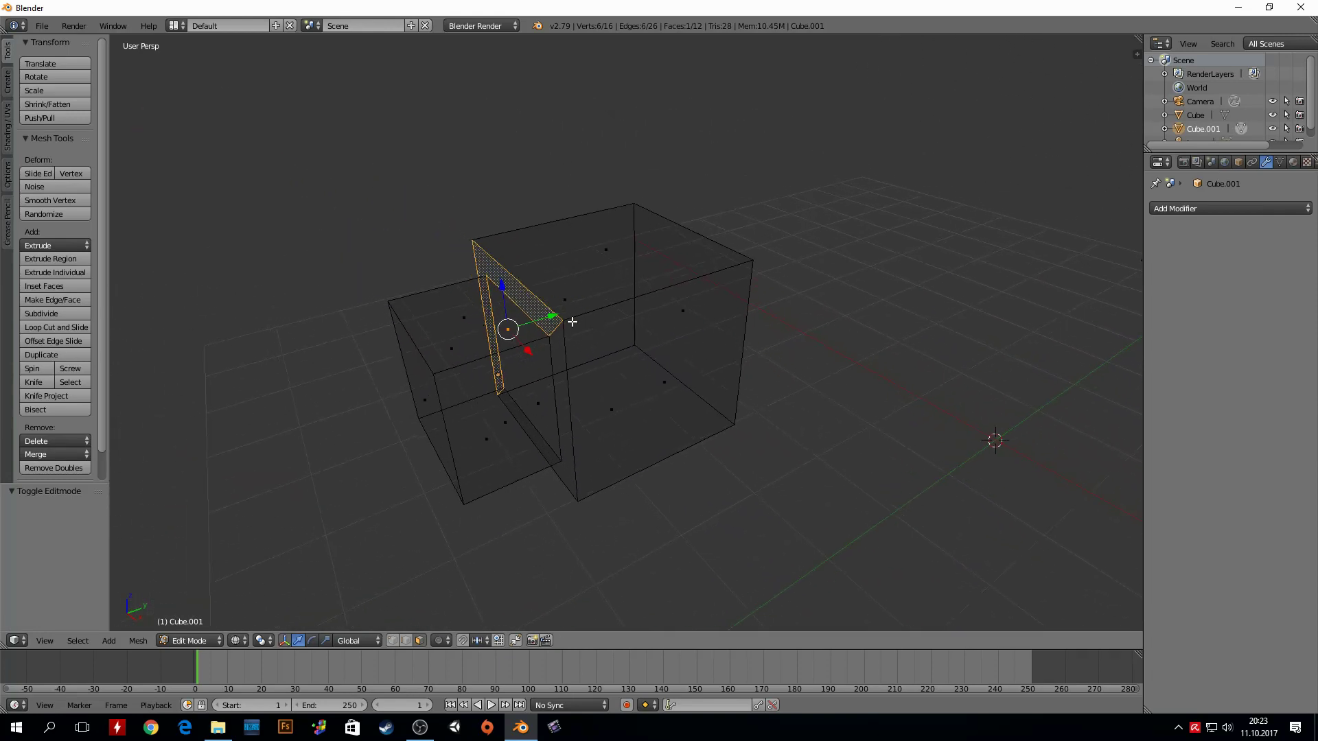
{"action": "key", "text": "a"}
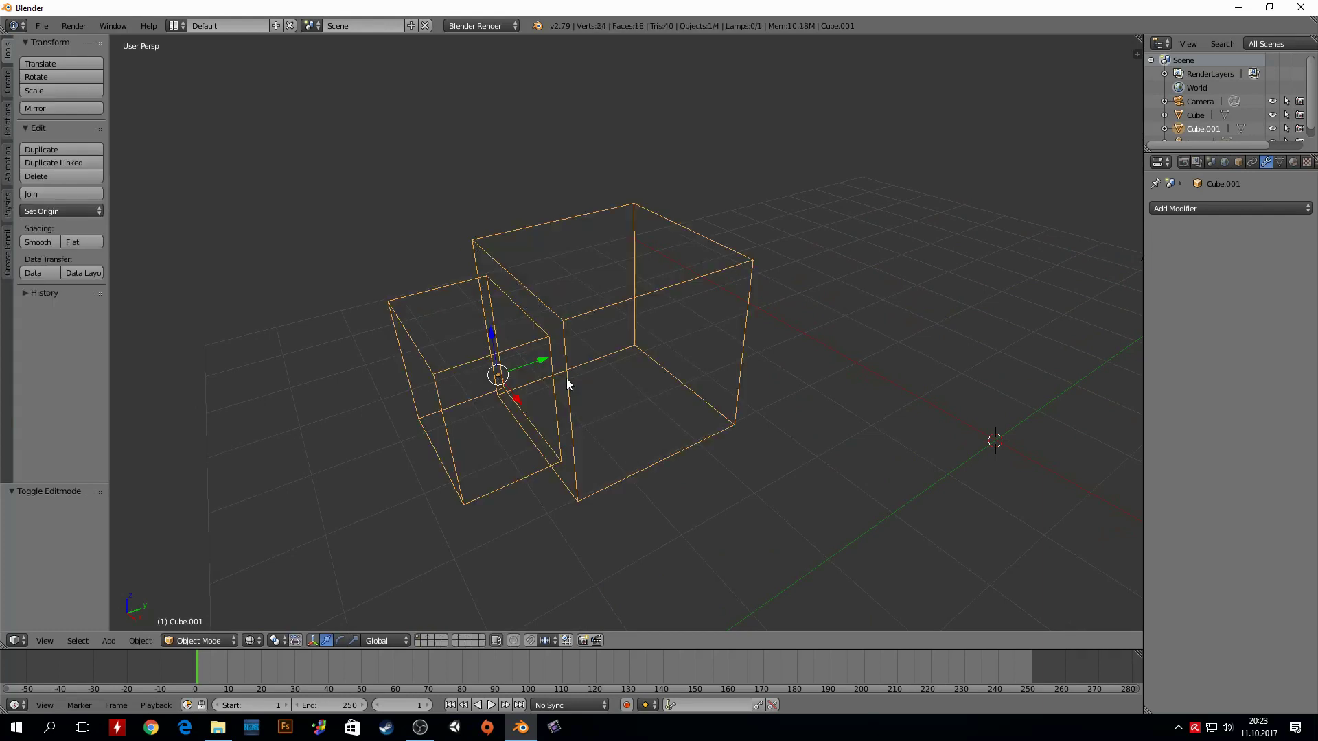
{"action": "key", "text": "ctrl+z"}
{"action": "right_click", "coordinate": [463, 327]}
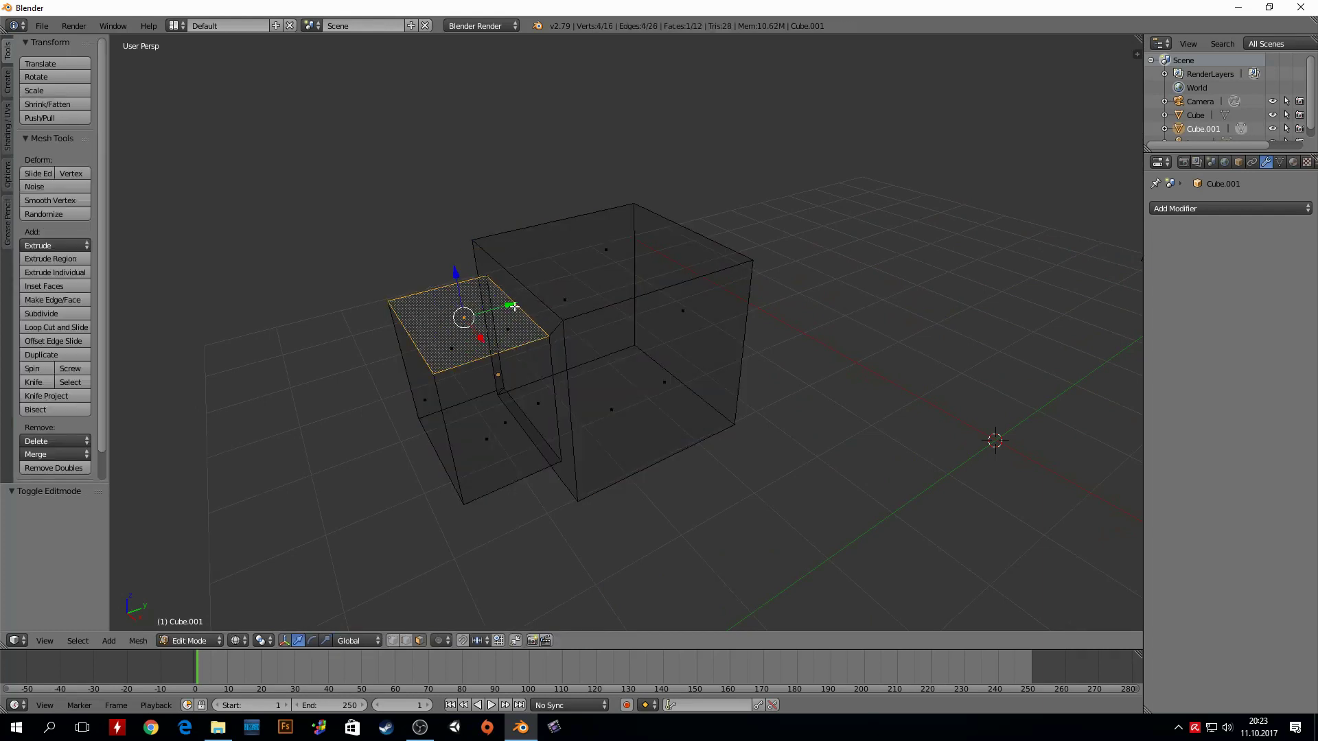
- Return to Object Mode with solid shading and view the whole scene
{"action": "key", "text": "Tab"}
{"action": "middle_click_drag", "start_coordinate": [561, 385], "coordinate": [532, 364]}
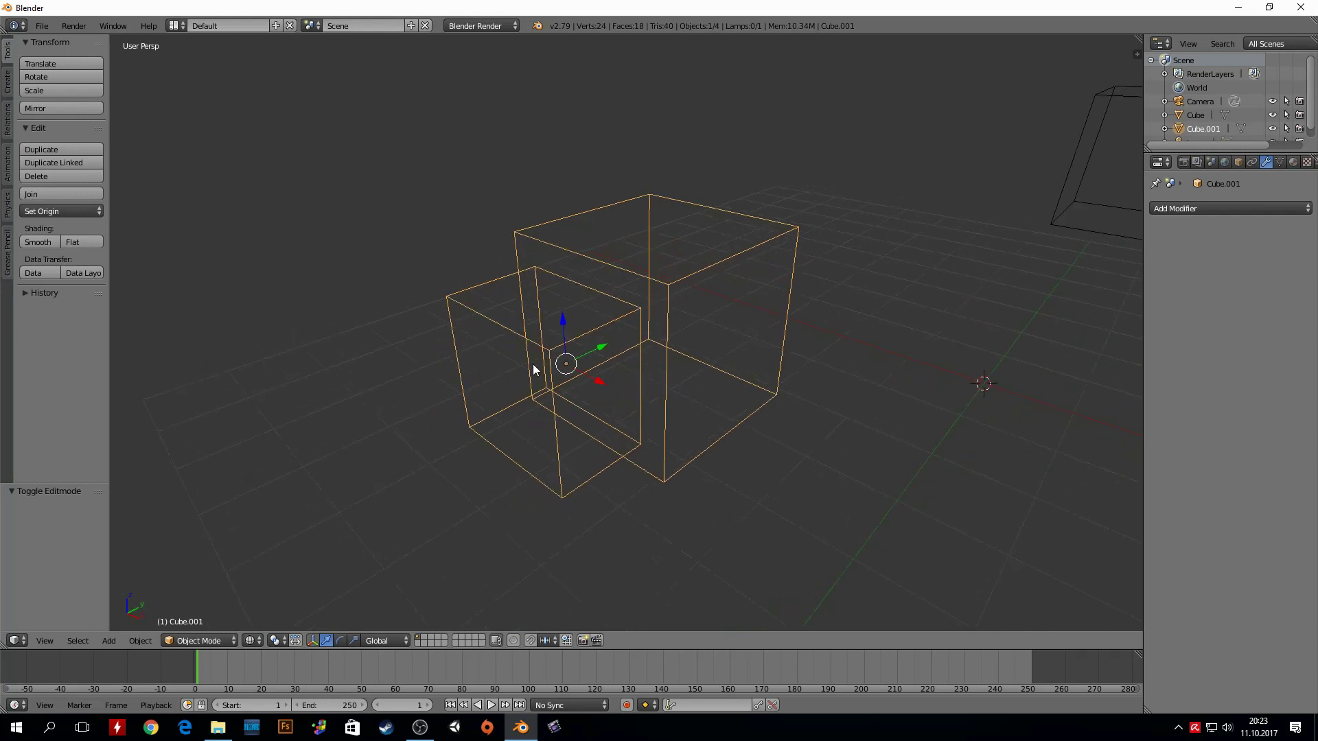
{"action": "key", "text": "z"}
{"action": "scroll", "coordinate": [623, 352], "scroll_direction": "down", "scroll_amount": 4}
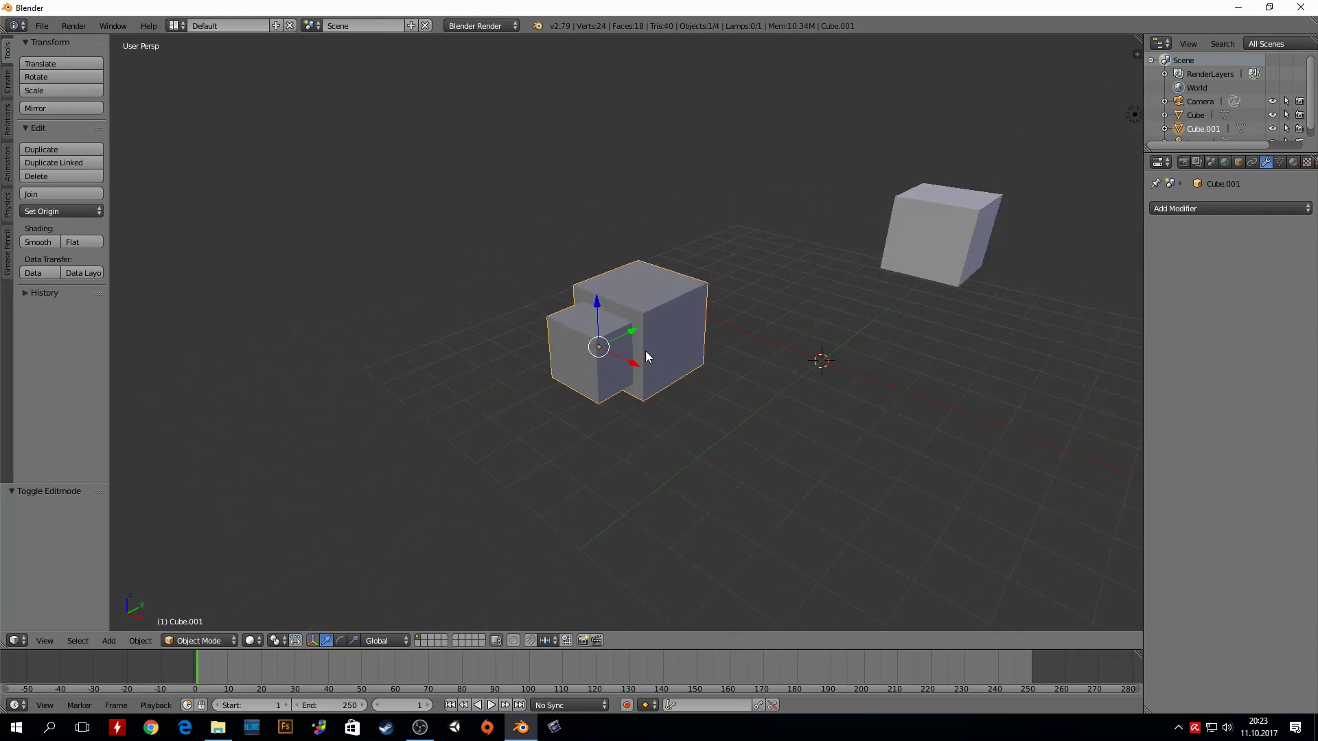
{"action": "middle_click_drag", "start_coordinate": [803, 321], "coordinate": [667, 355]}
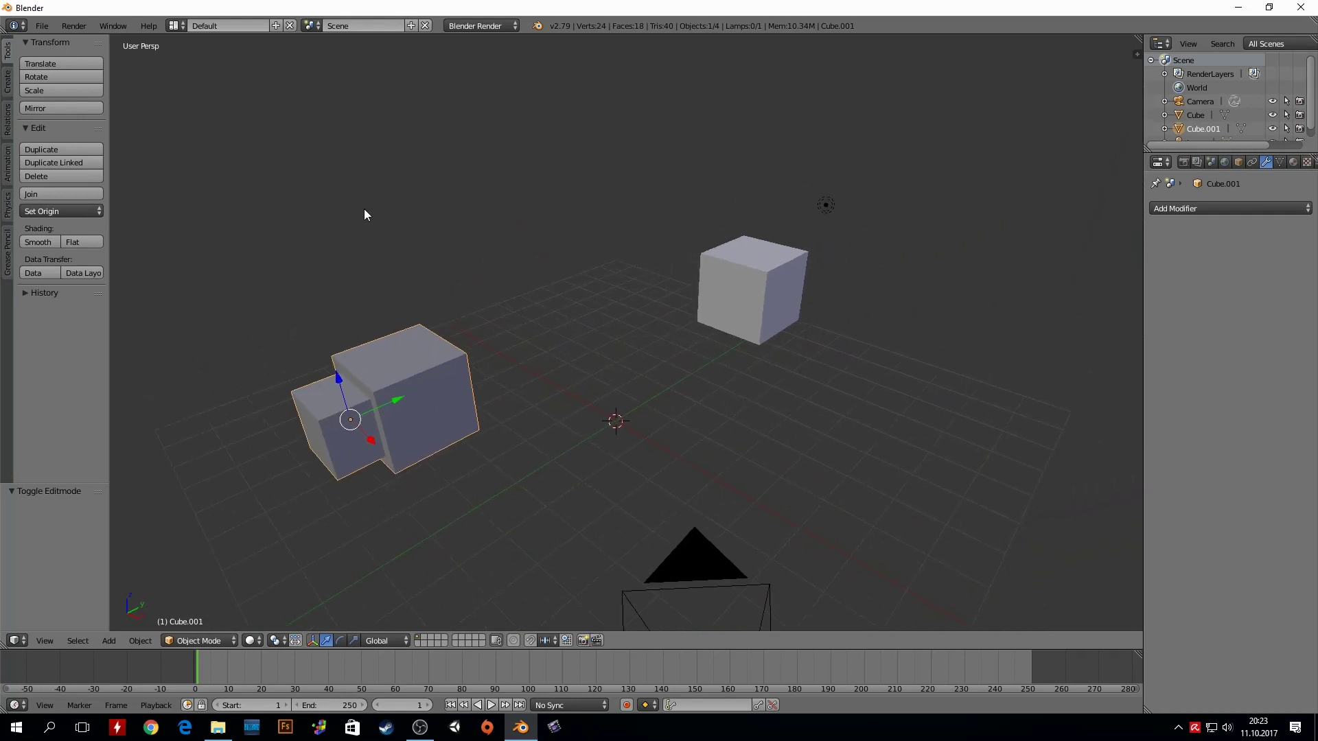
- Start a new default scene from the File menu
{"action": "left_click", "coordinate": [40, 25]}
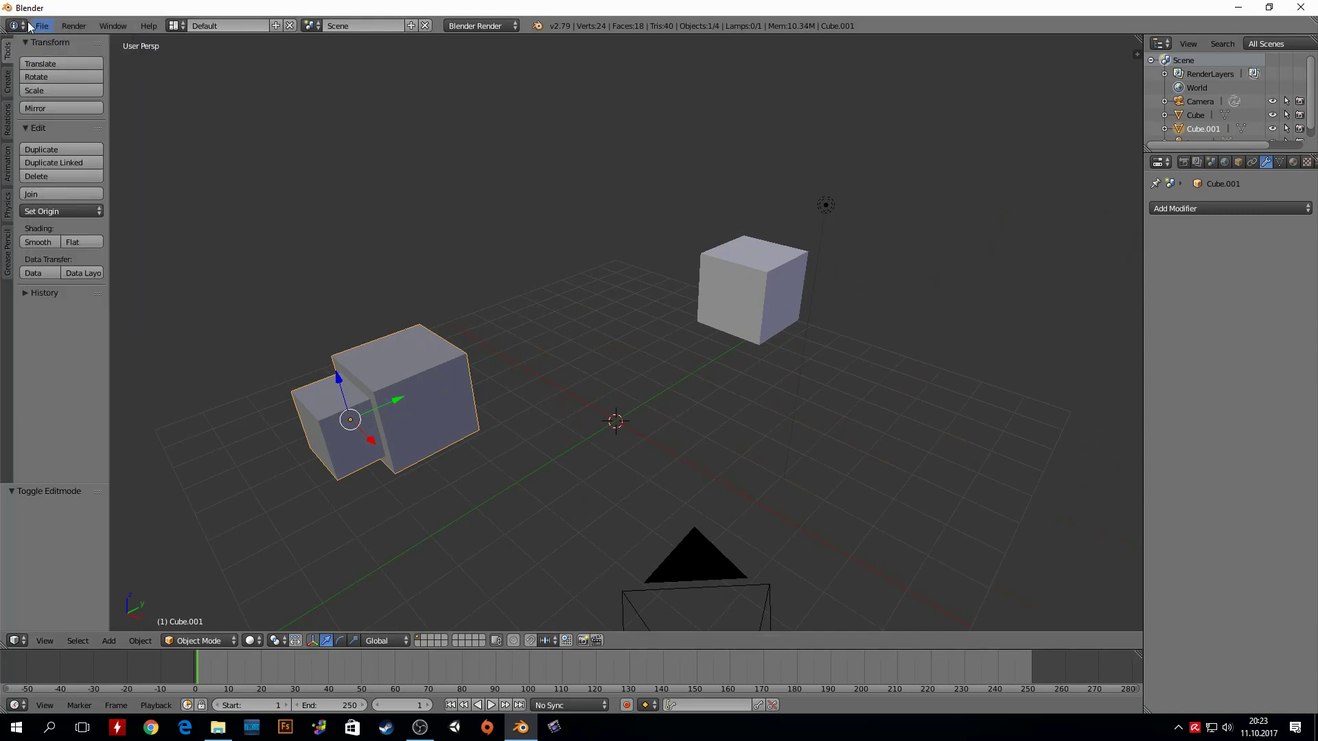
{"action": "left_click", "coordinate": [29, 26]}
{"action": "left_click", "coordinate": [43, 49]}
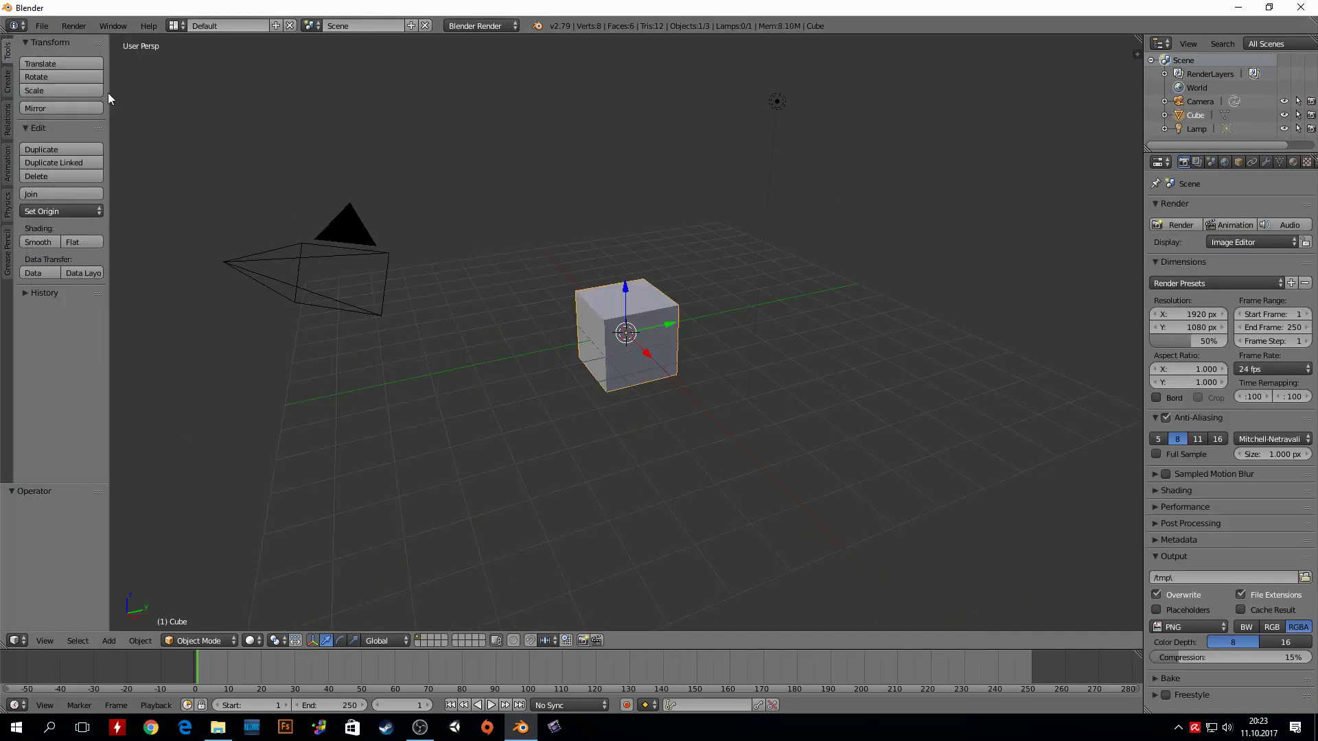
- Add a cube scaled to 0.611, moved -0.917 along Y into the big Cube, then select the big Cube
{"action": "key", "text": "shift+a"}
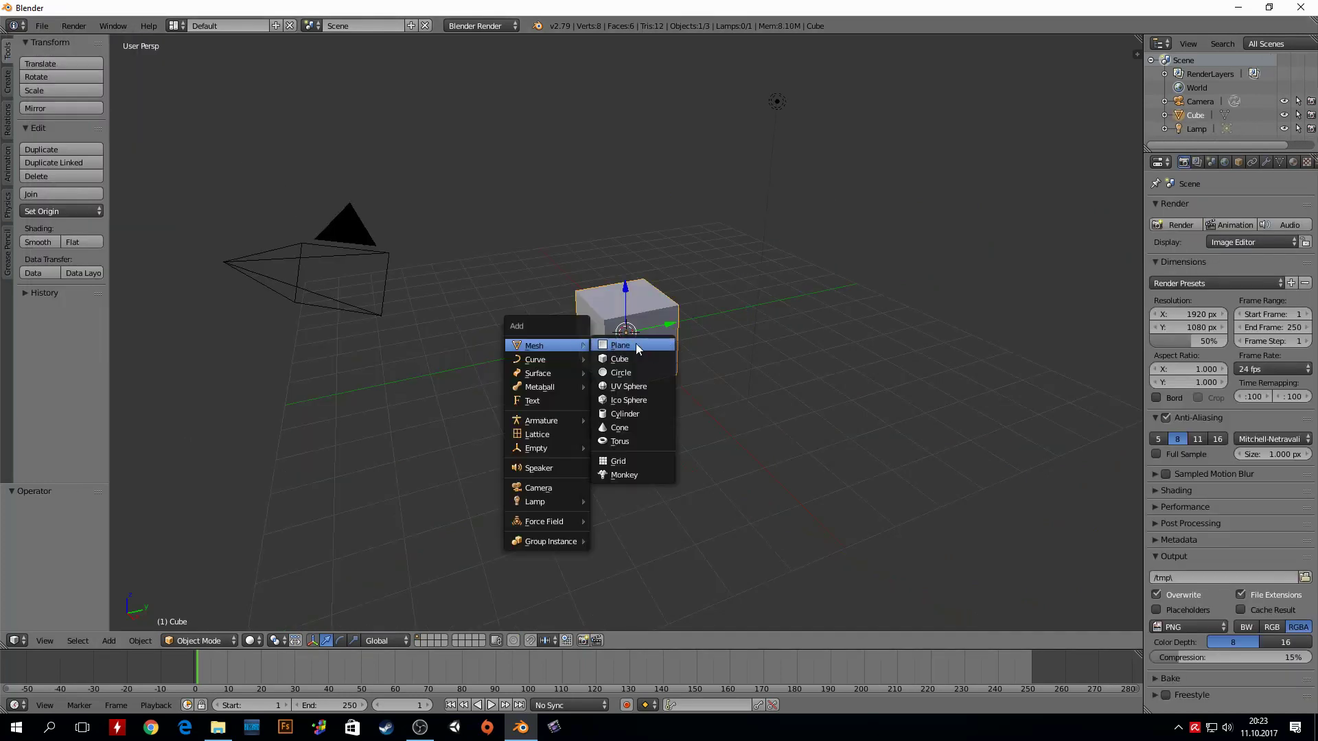
{"action": "left_click", "coordinate": [645, 357]}
{"action": "key", "text": "s"}
{"action": "left_click", "coordinate": [706, 297]}
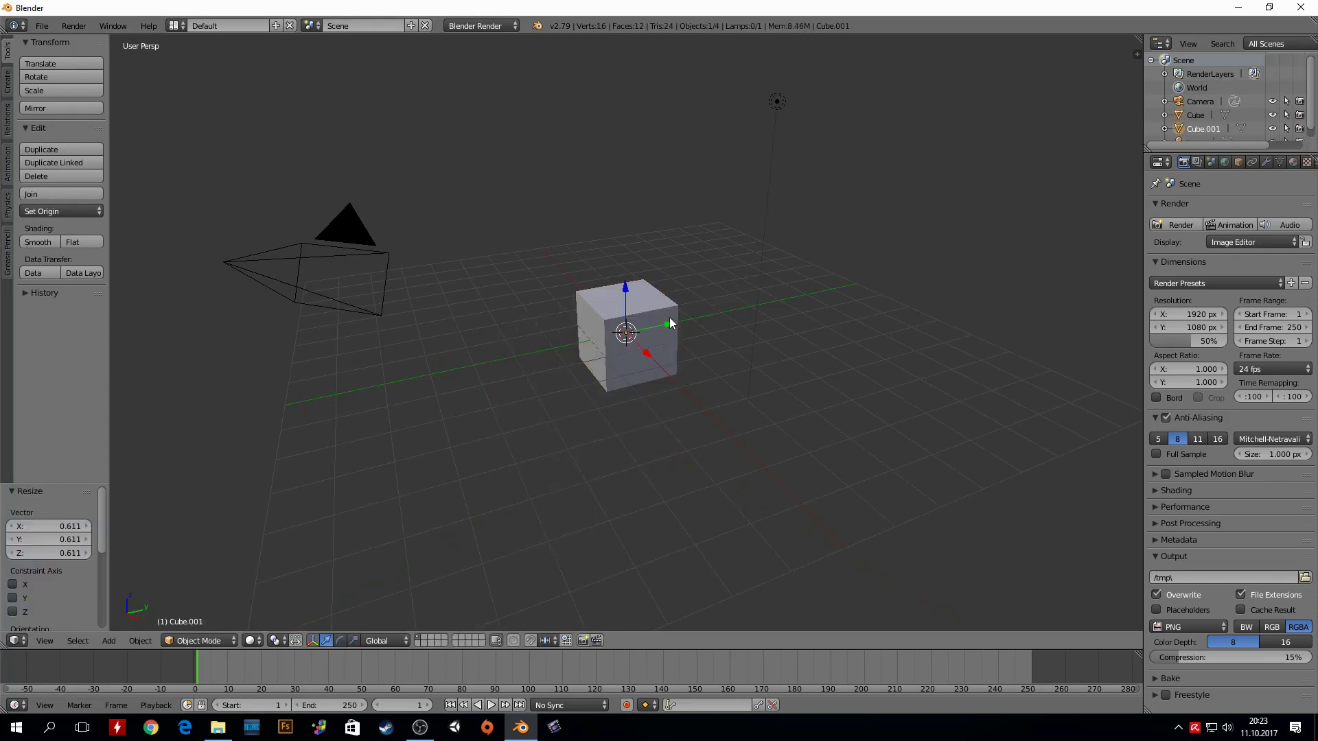
{"action": "key", "text": "g"}
{"action": "key", "text": "y"}
{"action": "left_click", "coordinate": [612, 344]}
{"action": "scroll", "coordinate": [612, 343], "scroll_direction": "up", "scroll_amount": 2}
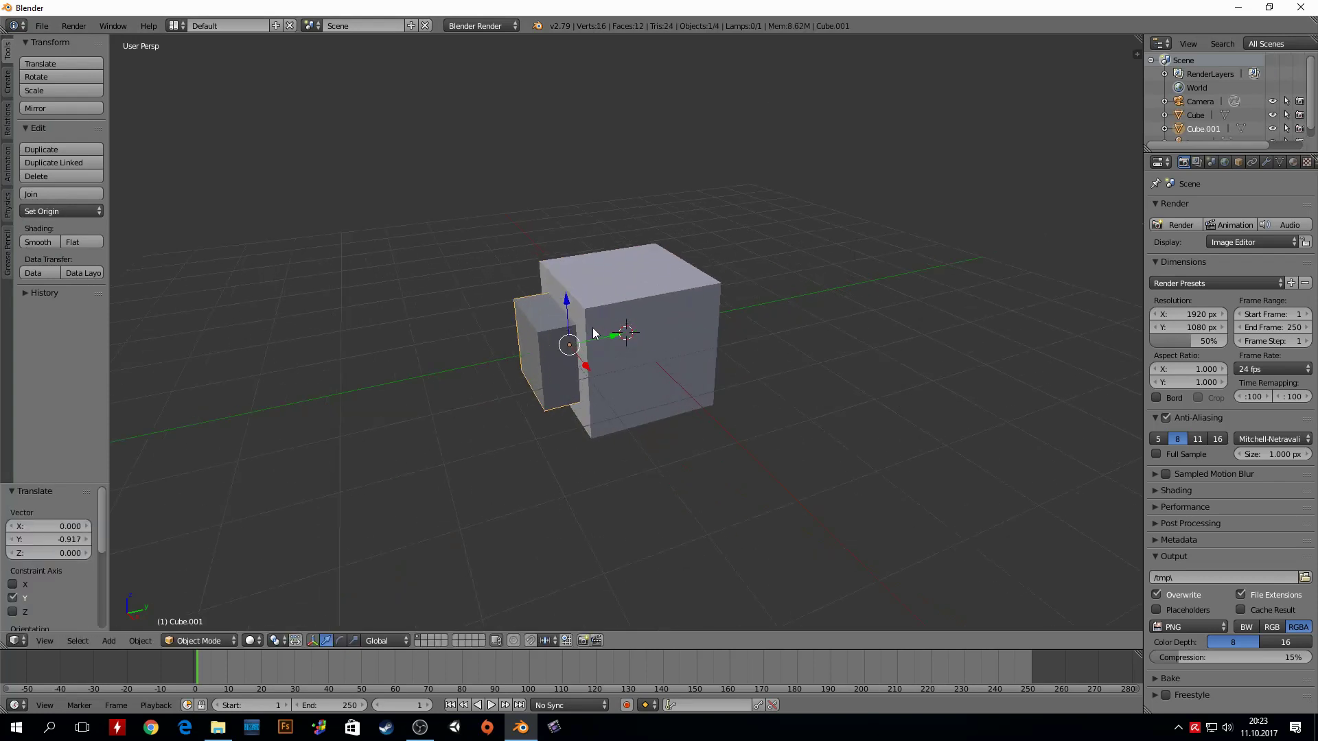
{"action": "middle_click_drag", "start_coordinate": [612, 343], "coordinate": [682, 401], "text": "shift"}
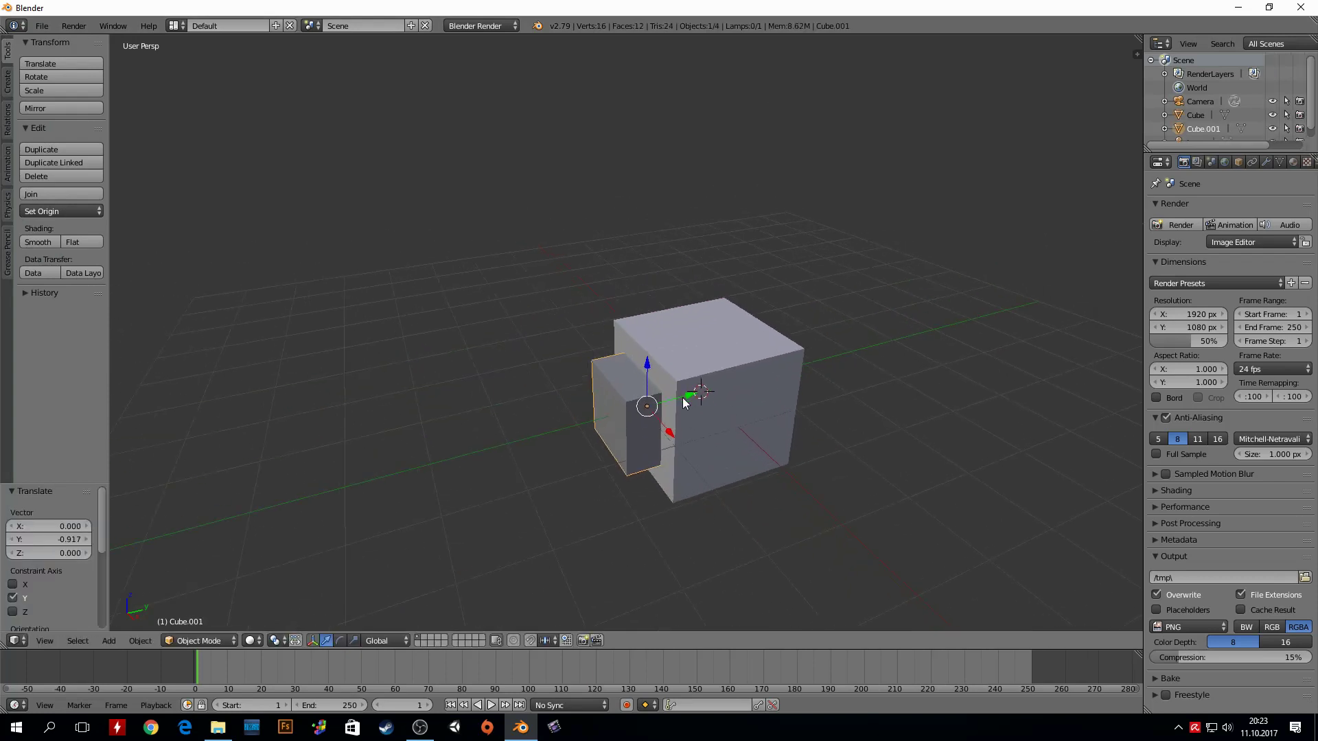
{"action": "right_click", "coordinate": [712, 347]}
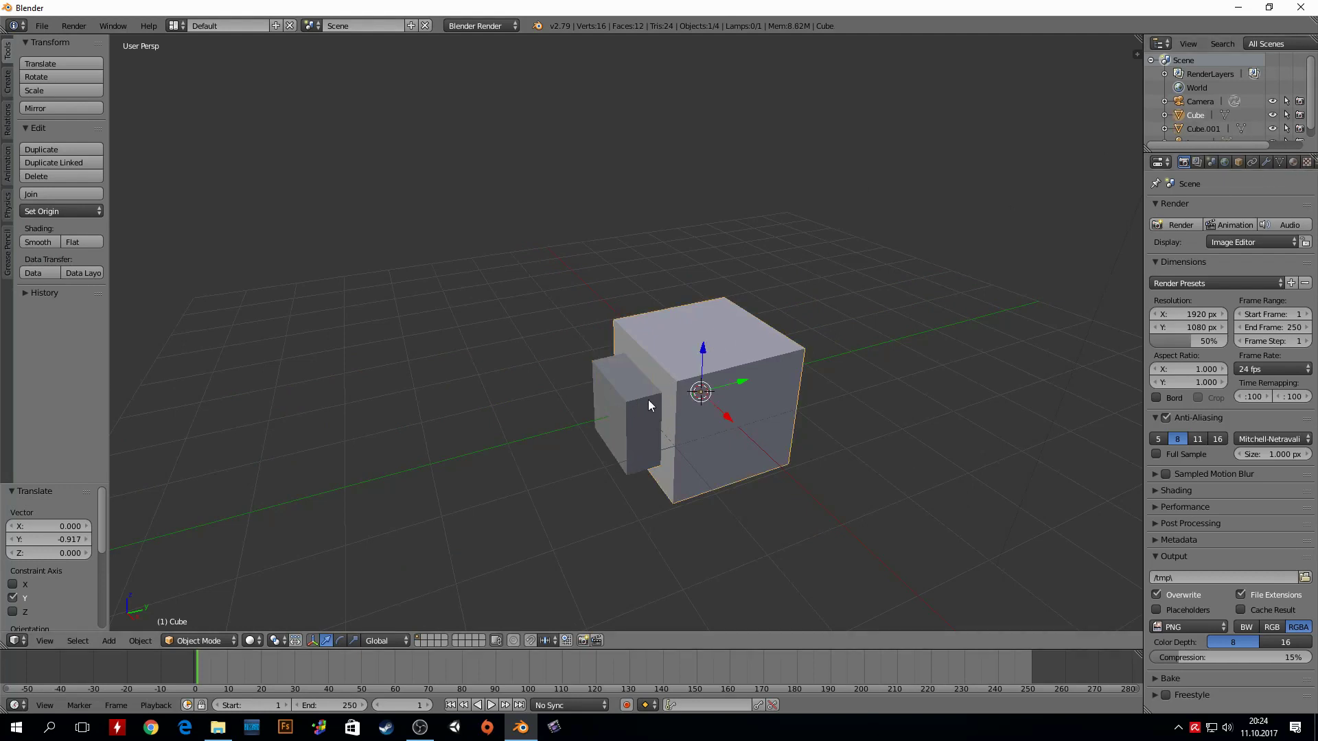
{"action": "left_click", "coordinate": [1264, 163]}
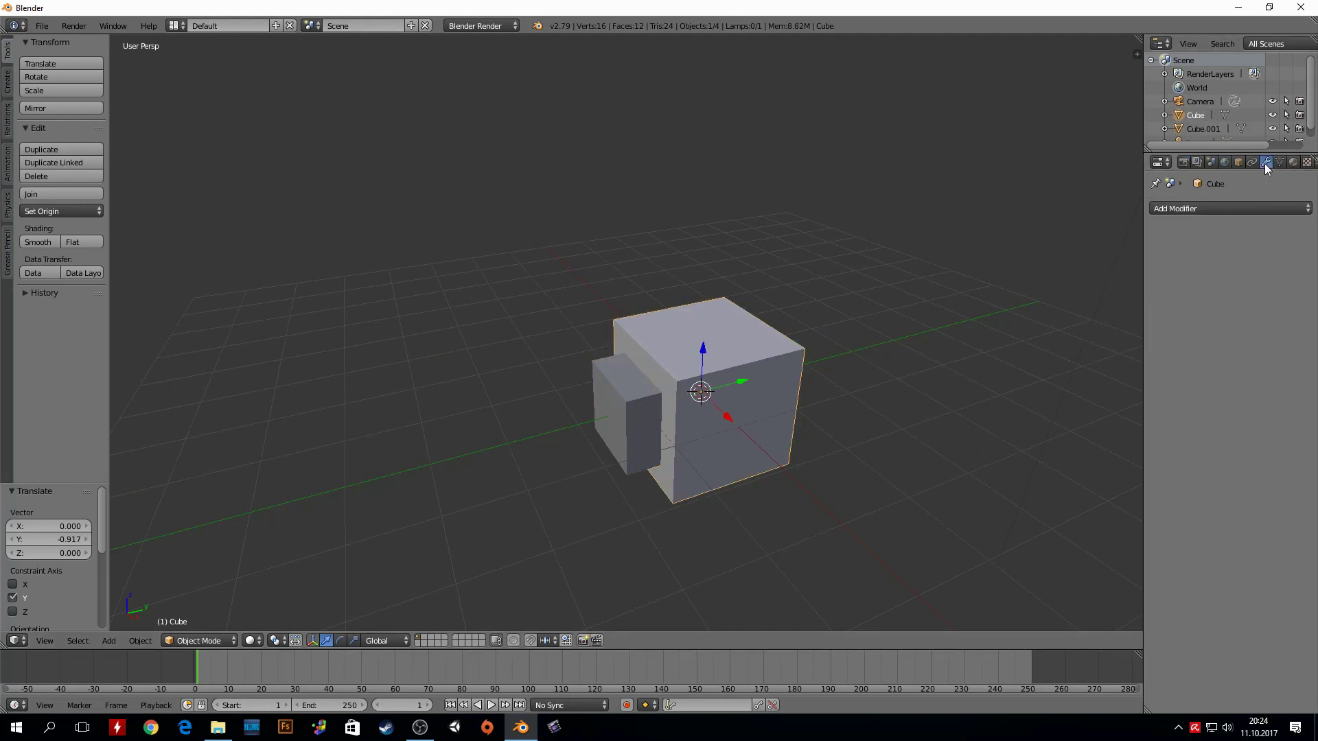
- Give the big Cube a Boolean Difference with Cube.001, apply it, and select Cube.001
{"action": "left_click", "coordinate": [1208, 208]}
{"action": "left_click", "coordinate": [1021, 272]}
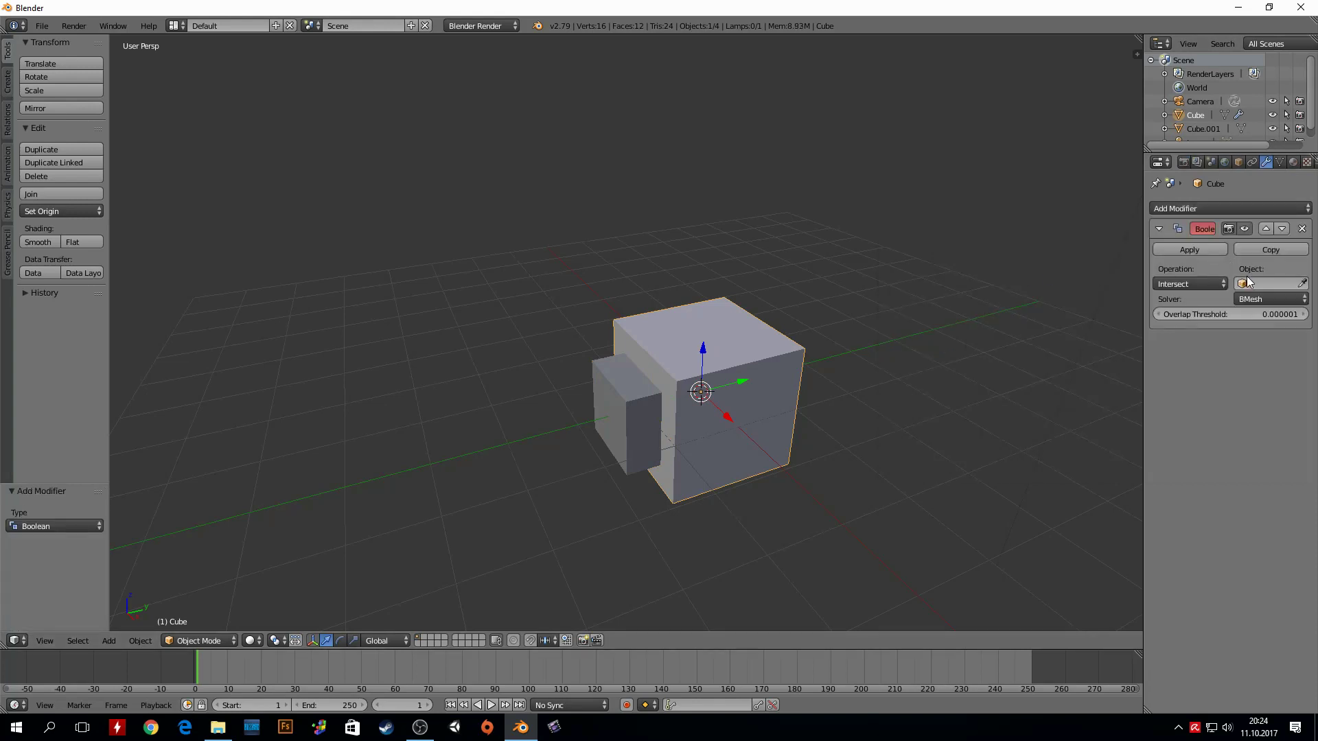
{"action": "left_click", "coordinate": [1269, 284]}
{"action": "left_click", "coordinate": [1242, 303]}
{"action": "left_click", "coordinate": [1191, 283]}
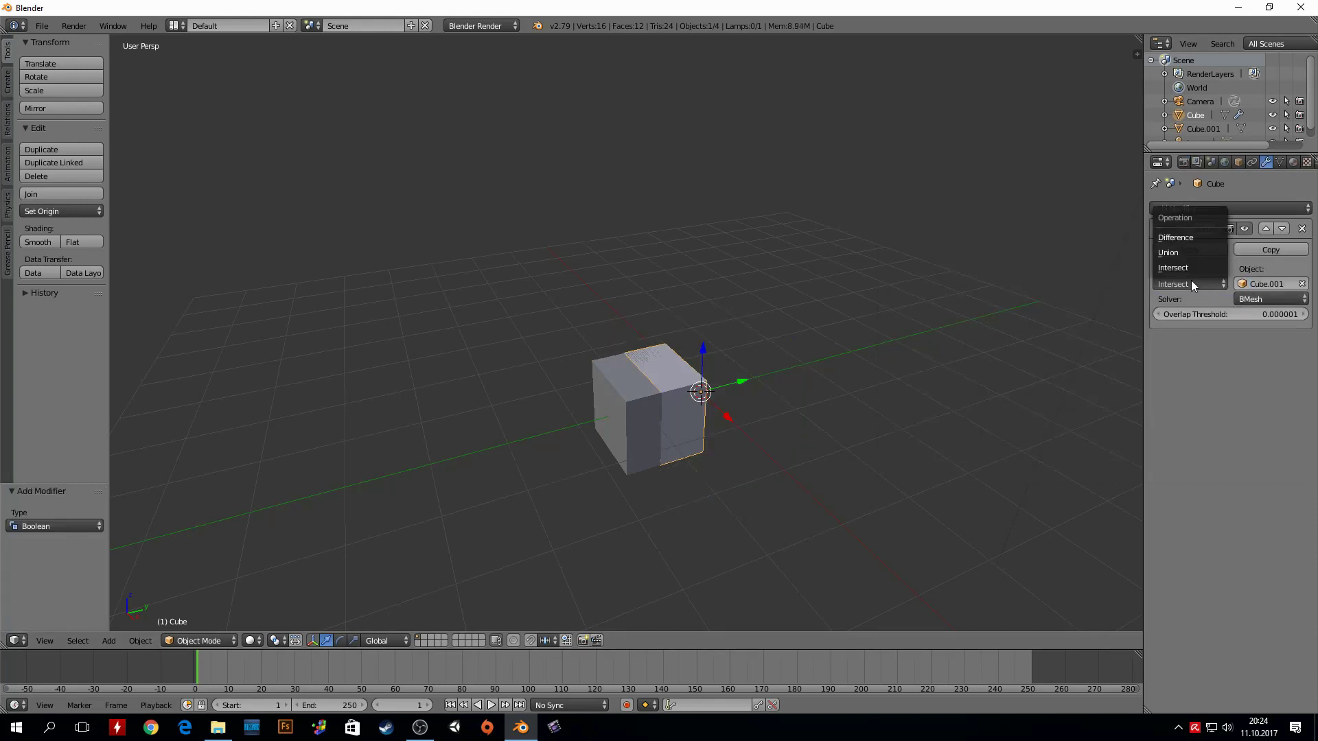
{"action": "left_click", "coordinate": [1189, 237]}
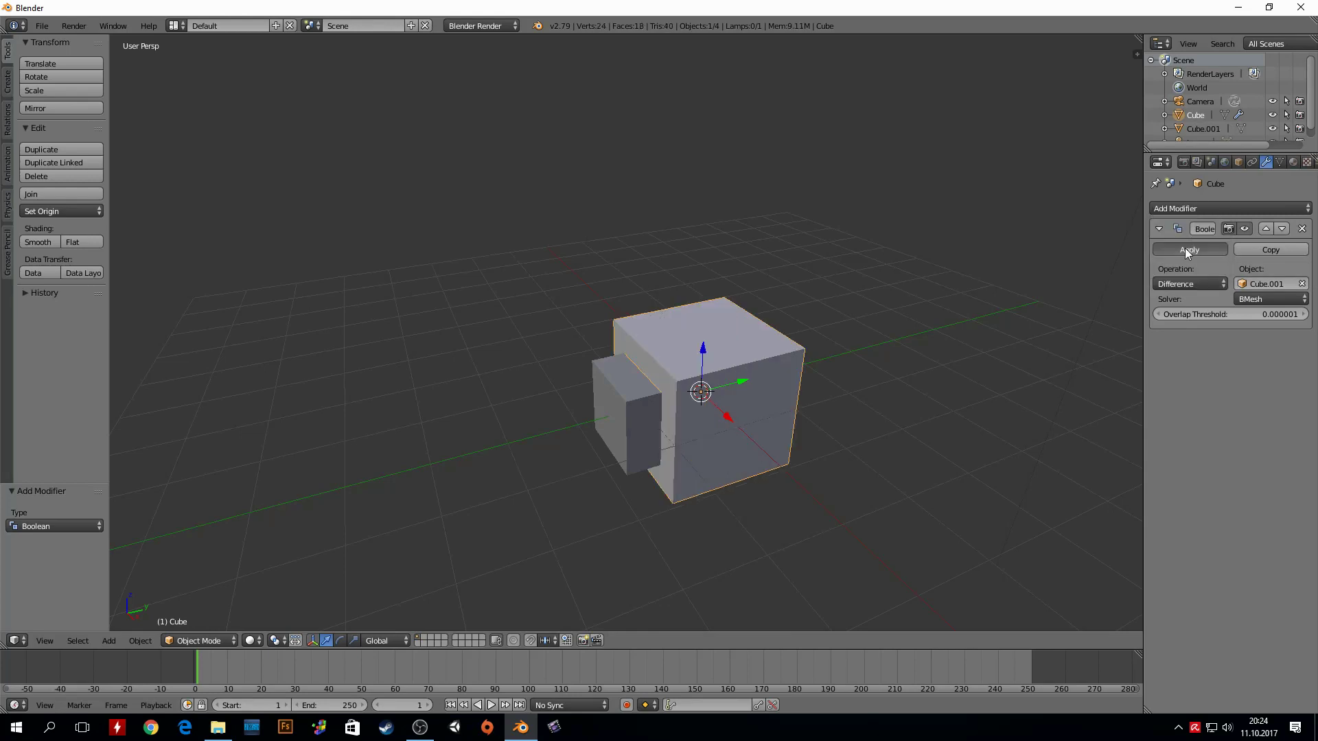
{"action": "left_click", "coordinate": [1185, 248]}
{"action": "right_click", "coordinate": [637, 424]}
- Move Cube.001 away, orbit to face the front, and reselect the holed Cube
{"action": "key", "text": "g"}
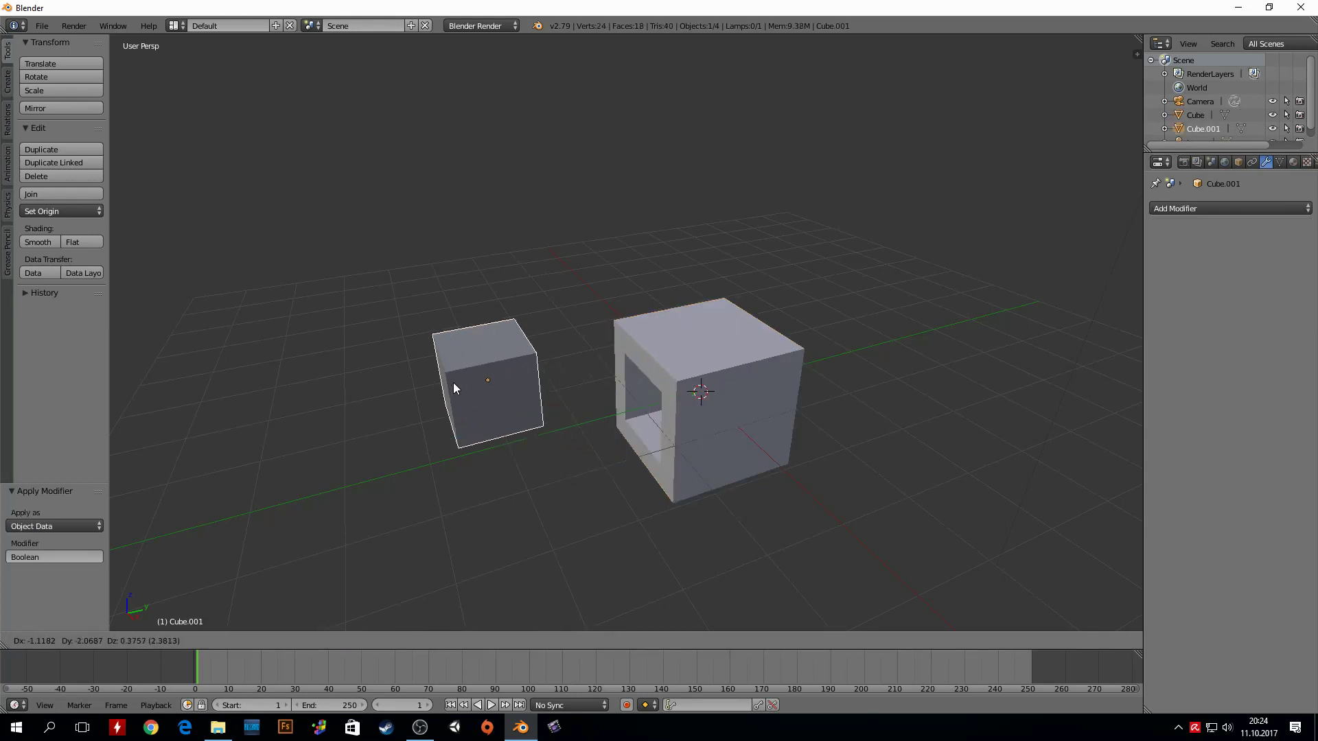
{"action": "left_click", "coordinate": [387, 282]}
{"action": "mouse_move", "coordinate": [387, 282]}
{"action": "middle_mouse_down"}
{"action": "mouse_move", "coordinate": [524, 277]}
{"action": "mouse_move", "coordinate": [647, 231]}
{"action": "mouse_move", "coordinate": [752, 314]}
{"action": "middle_mouse_up"}
{"action": "right_click", "coordinate": [602, 324]}
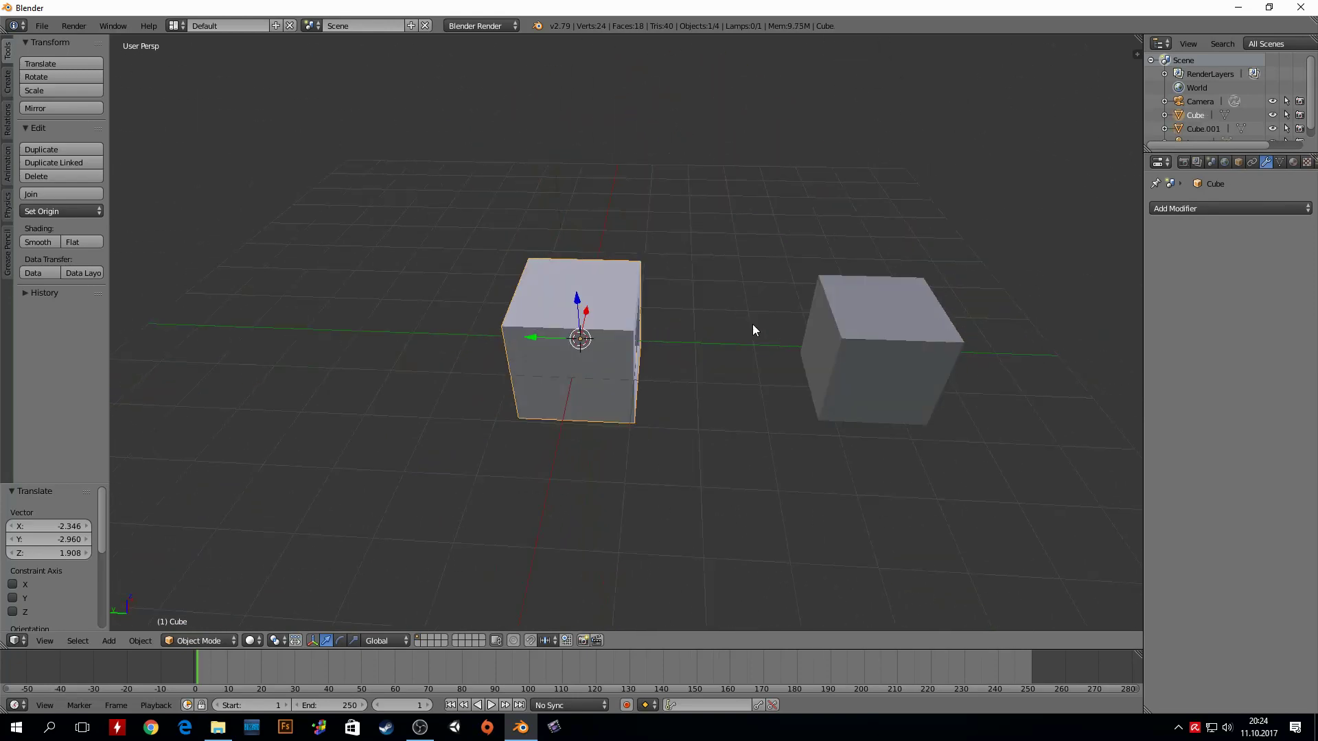